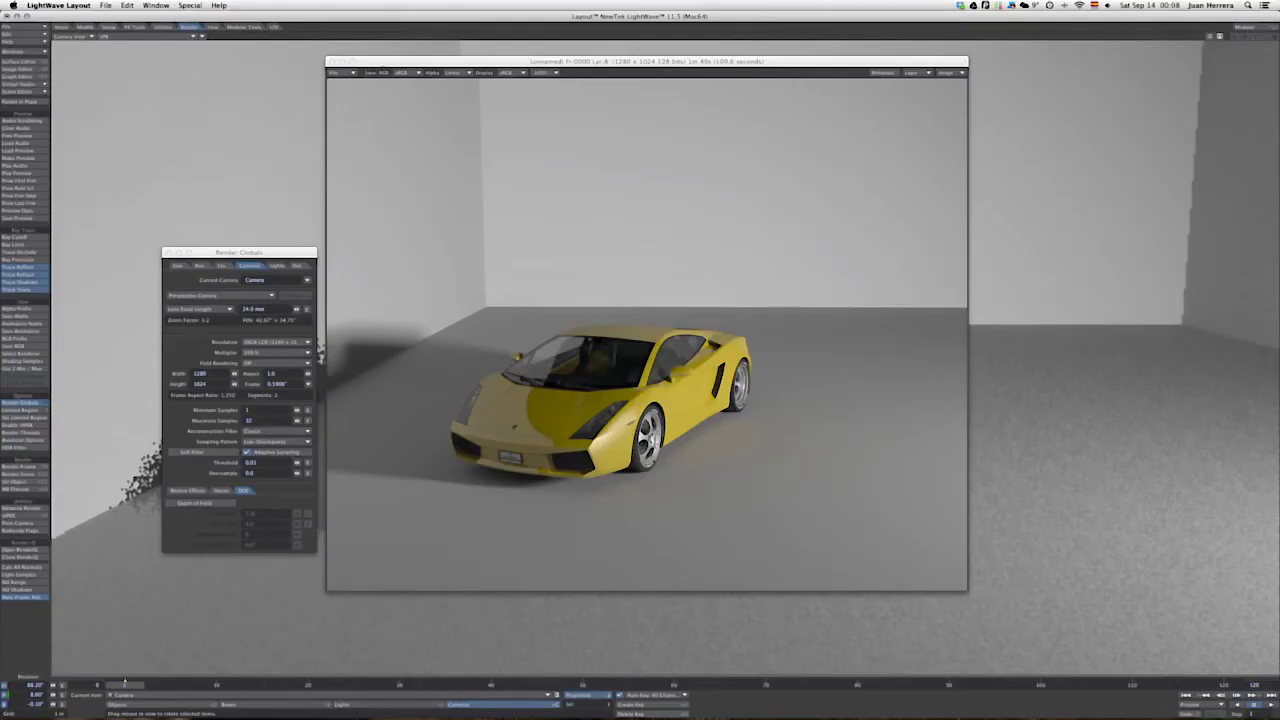
Close the rendered car image and the Render Globals window.
{"action": "left_click", "coordinate": [380, 65]}
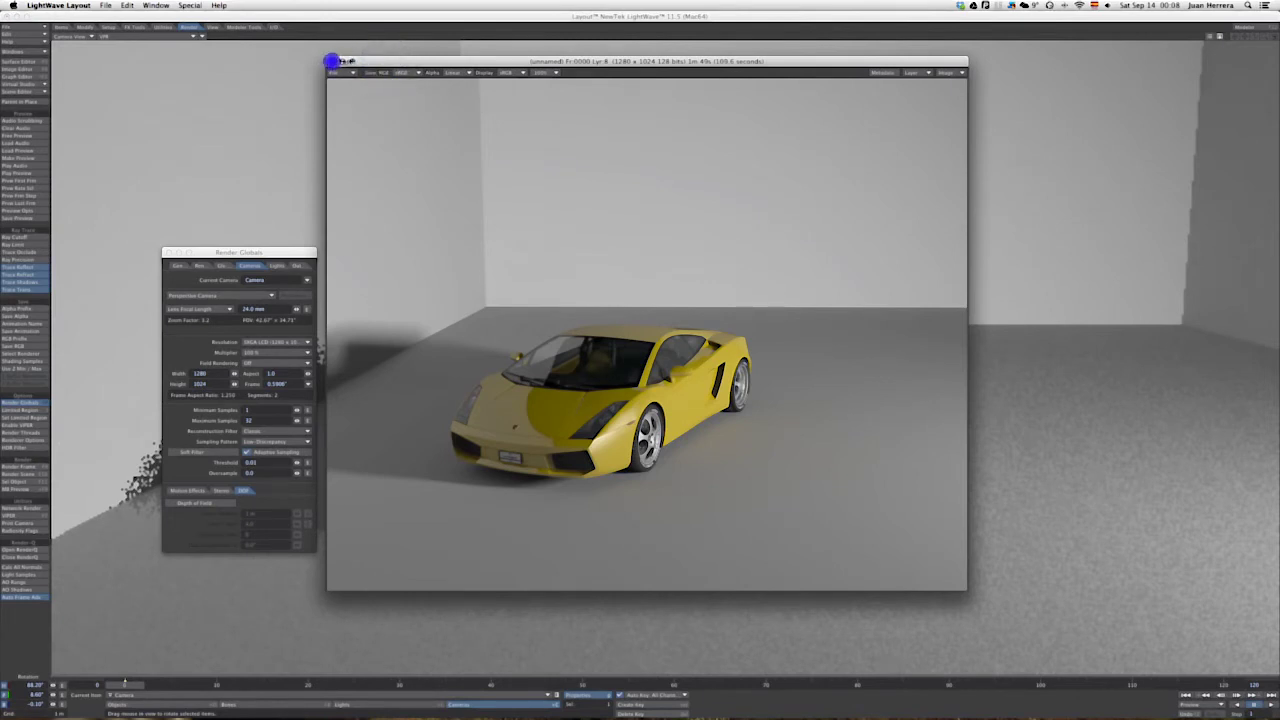
{"action": "left_click", "coordinate": [333, 61]}
{"action": "left_click", "coordinate": [277, 250]}
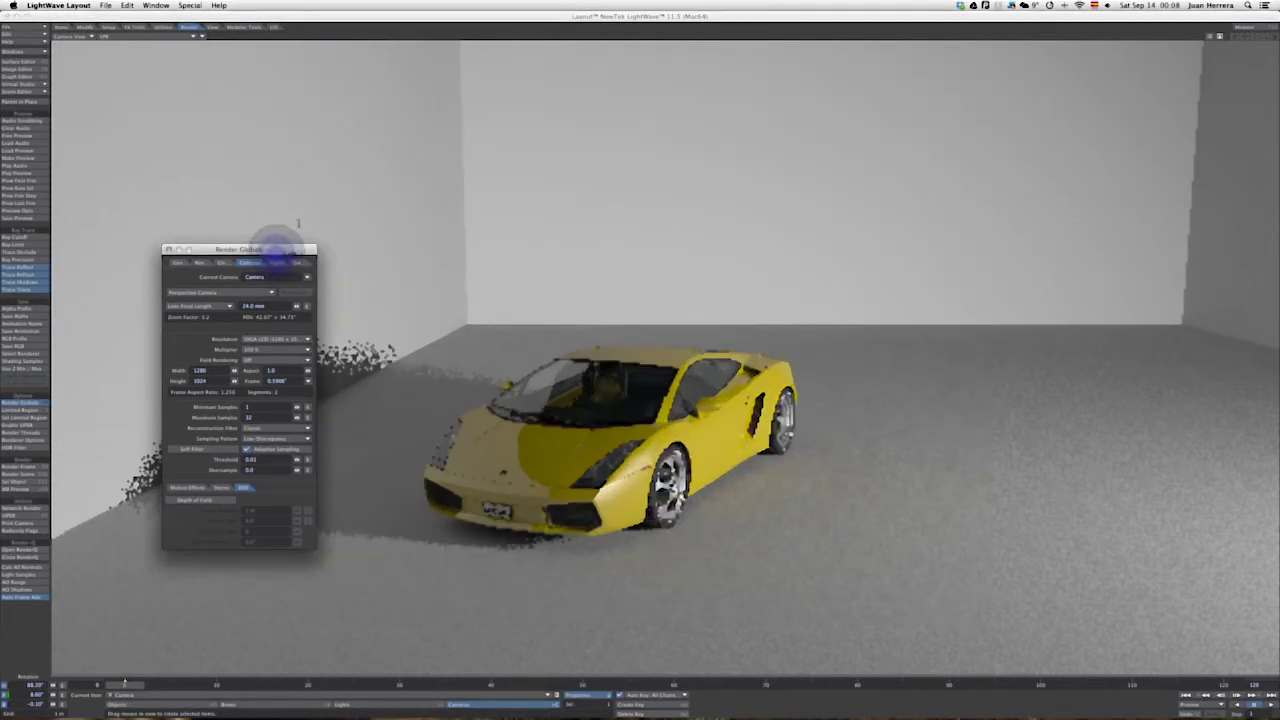
{"action": "left_click_drag", "start_coordinate": [277, 250], "coordinate": [312, 166]}
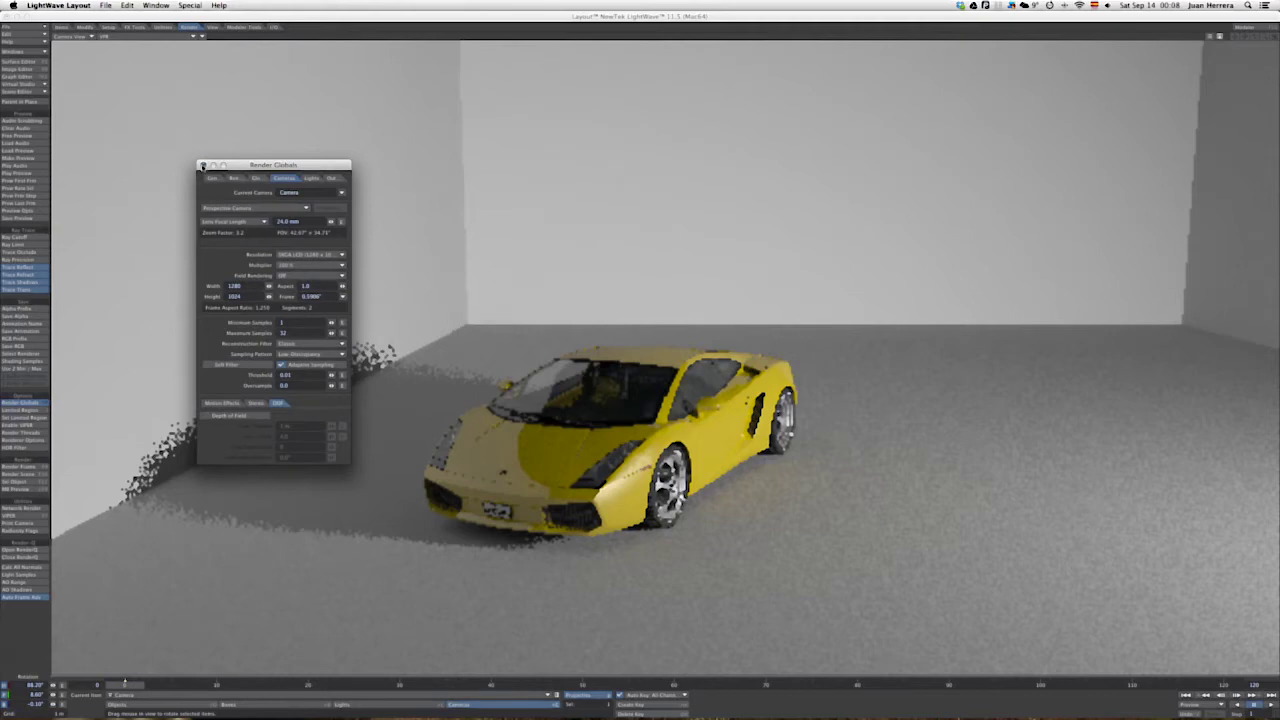
{"action": "left_click", "coordinate": [202, 166]}
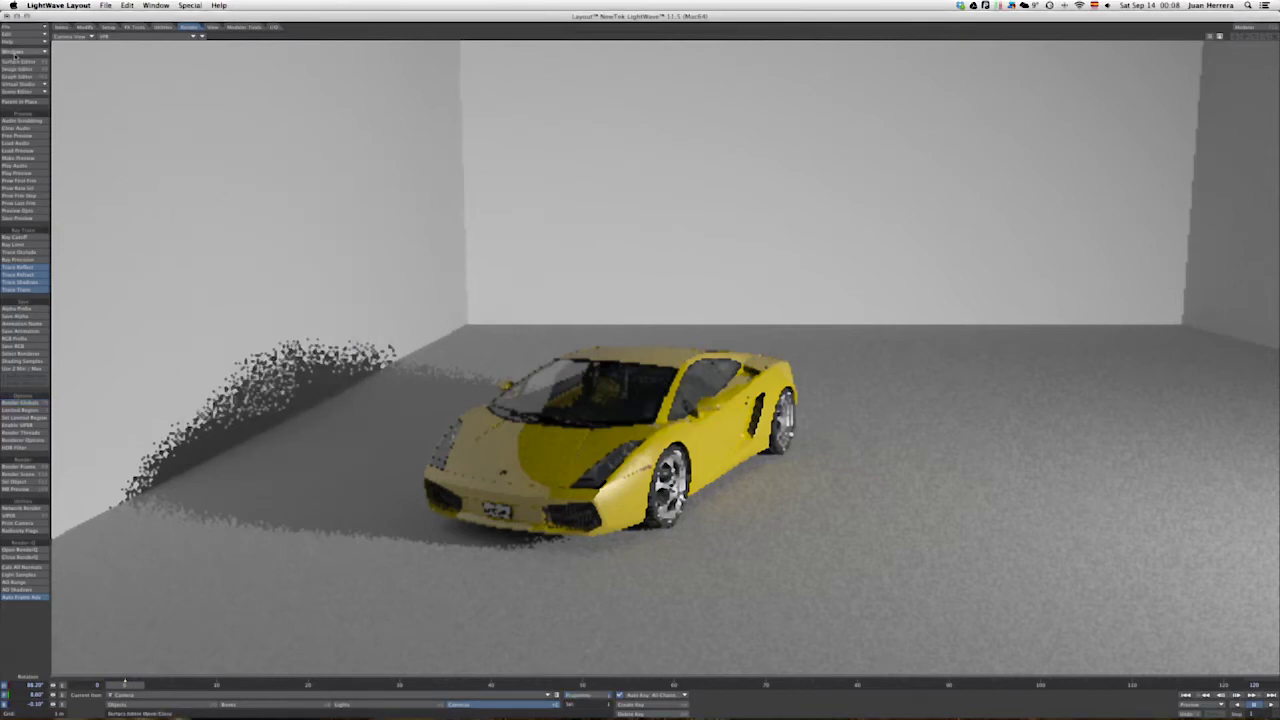
Open the backdrop options and add an Image World environment.
{"action": "left_click", "coordinate": [14, 53]}
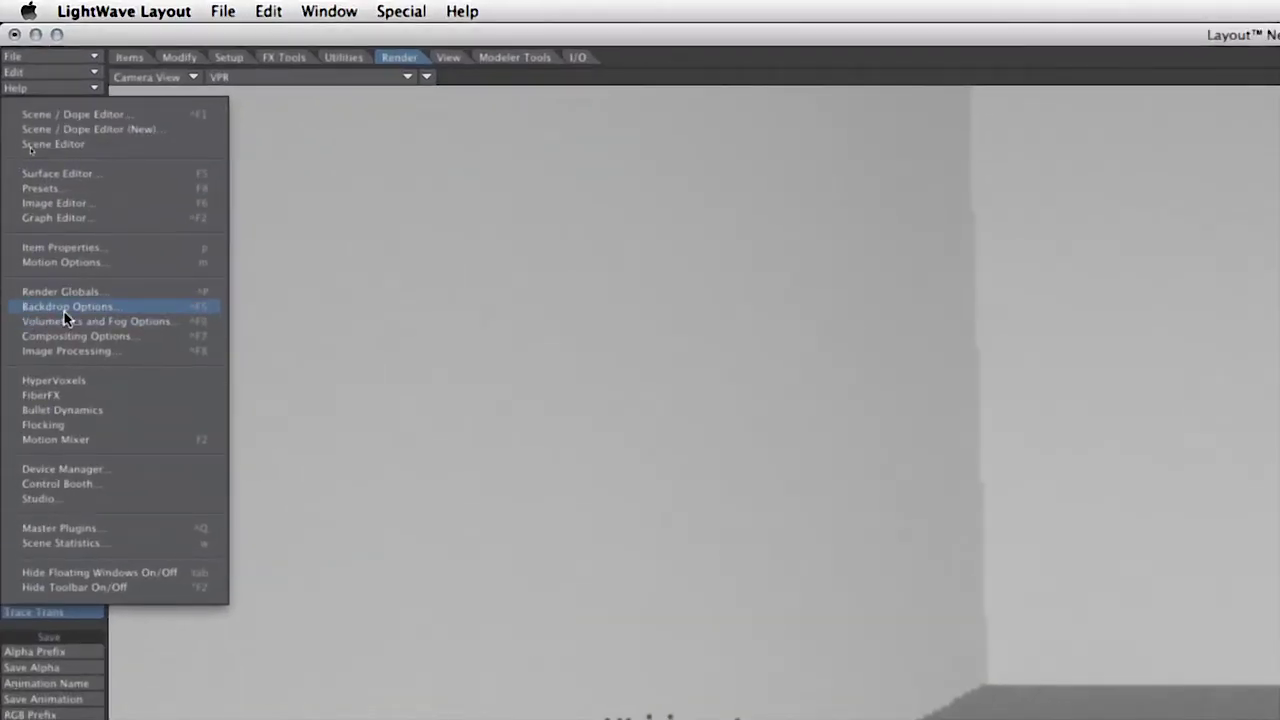
{"action": "left_click", "coordinate": [64, 309]}
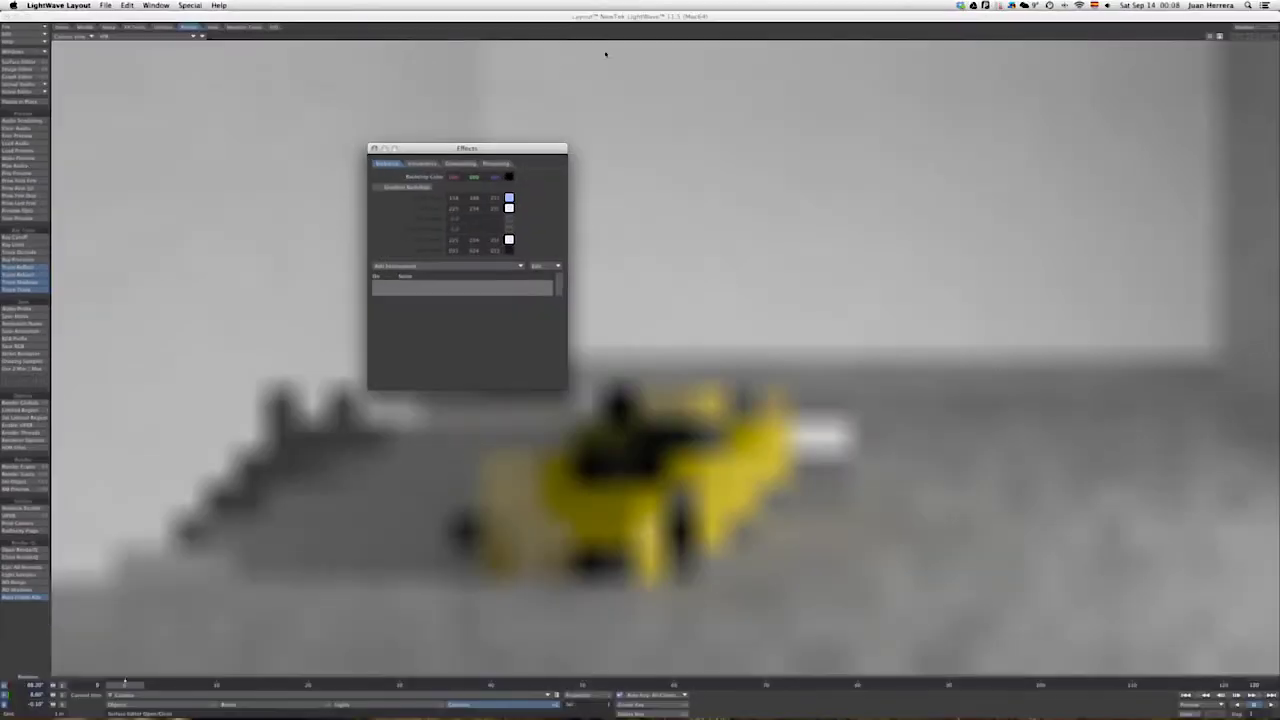
{"action": "left_click", "coordinate": [420, 266]}
{"action": "left_click", "coordinate": [421, 273]}
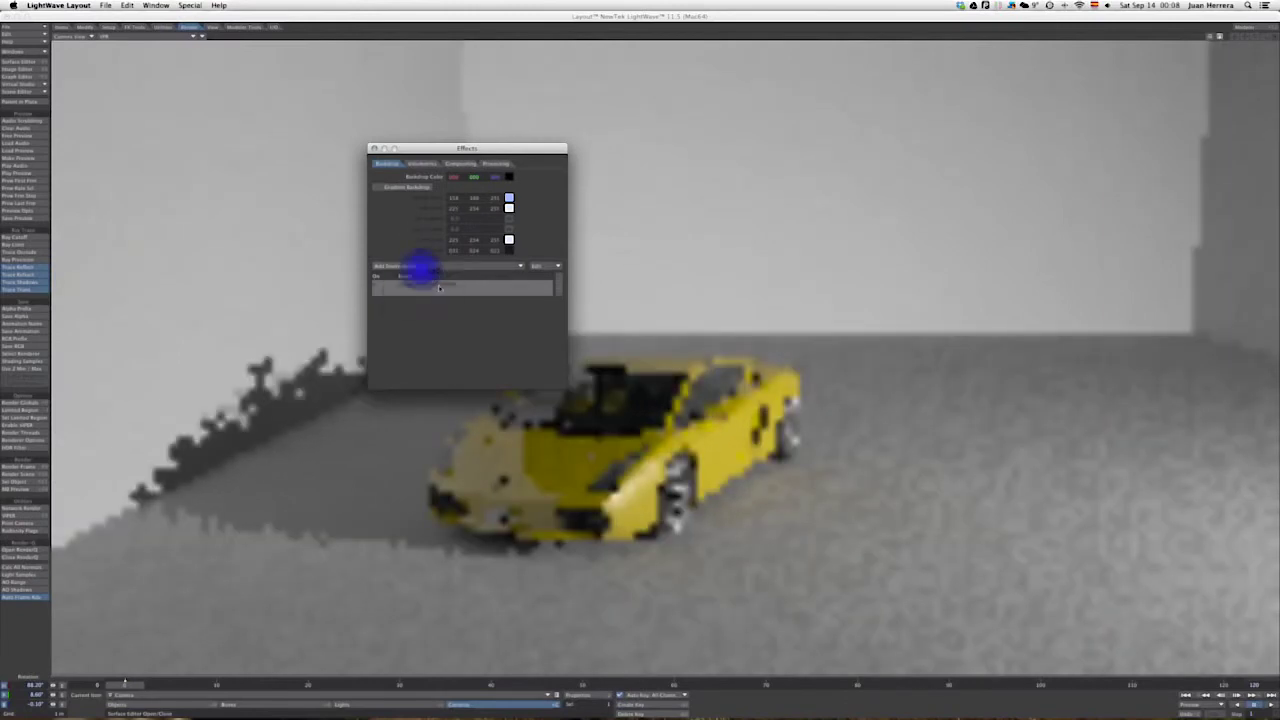
{"action": "left_click", "coordinate": [437, 285]}
Choose to load a new light probe image for Image World and open the Texturas folder inside 3D.
{"action": "left_click", "coordinate": [490, 303]}
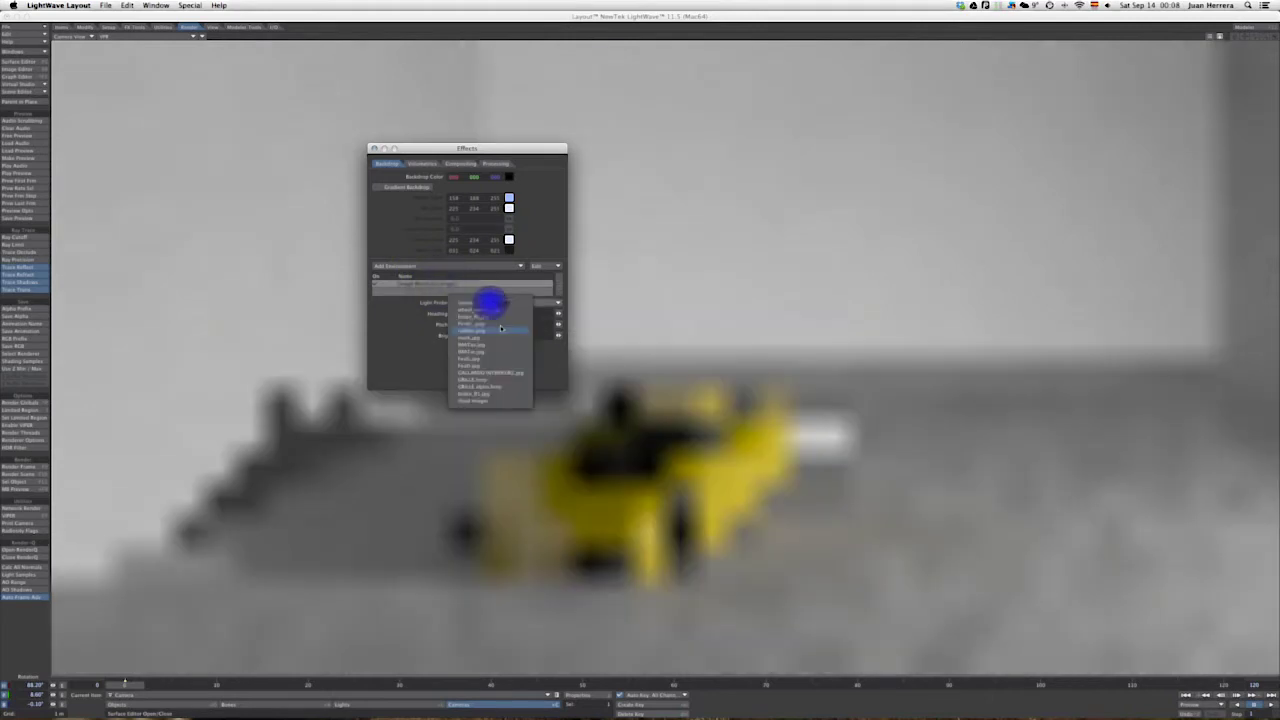
{"action": "left_click", "coordinate": [497, 402]}
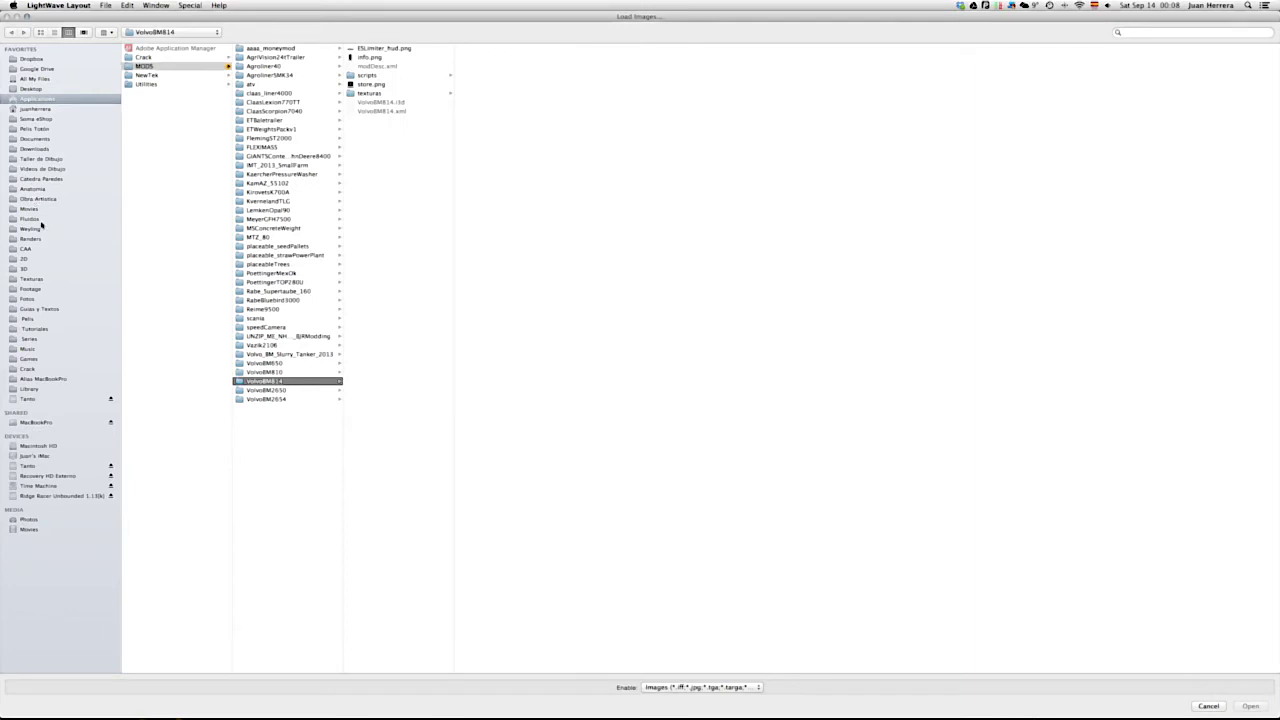
{"action": "left_click", "coordinate": [35, 267]}
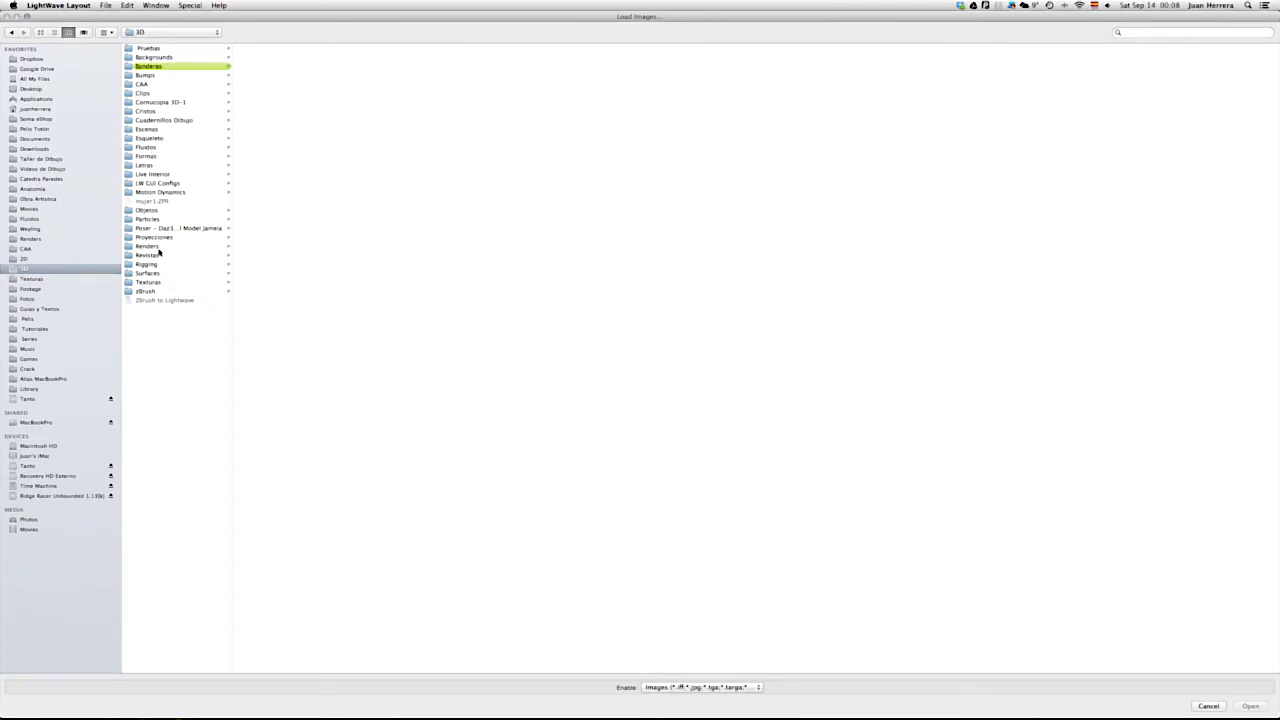
{"action": "left_click", "coordinate": [157, 283]}
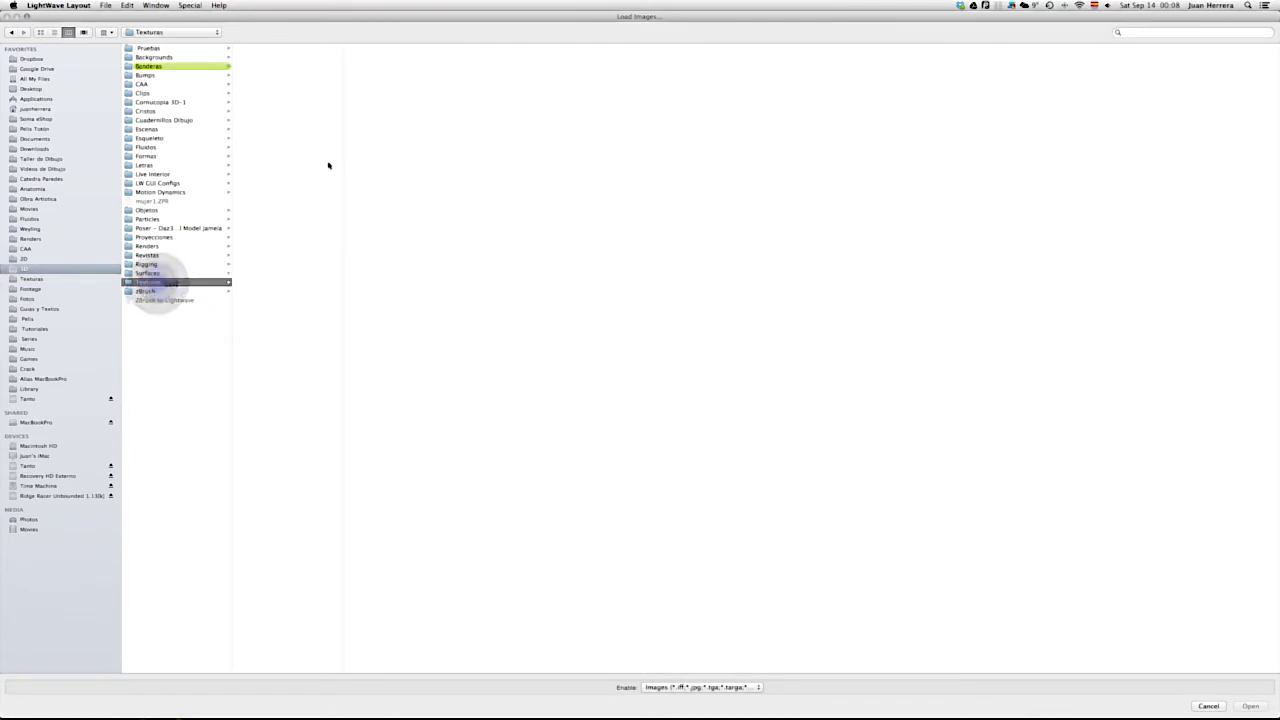
{"action": "left_click_drag", "start_coordinate": [342, 123], "coordinate": [410, 125]}
Browse the textures to the LT folder within Dosch Design - Dosch HDRI Skies, DHSKCD3.
{"action": "left_click", "coordinate": [257, 47]}
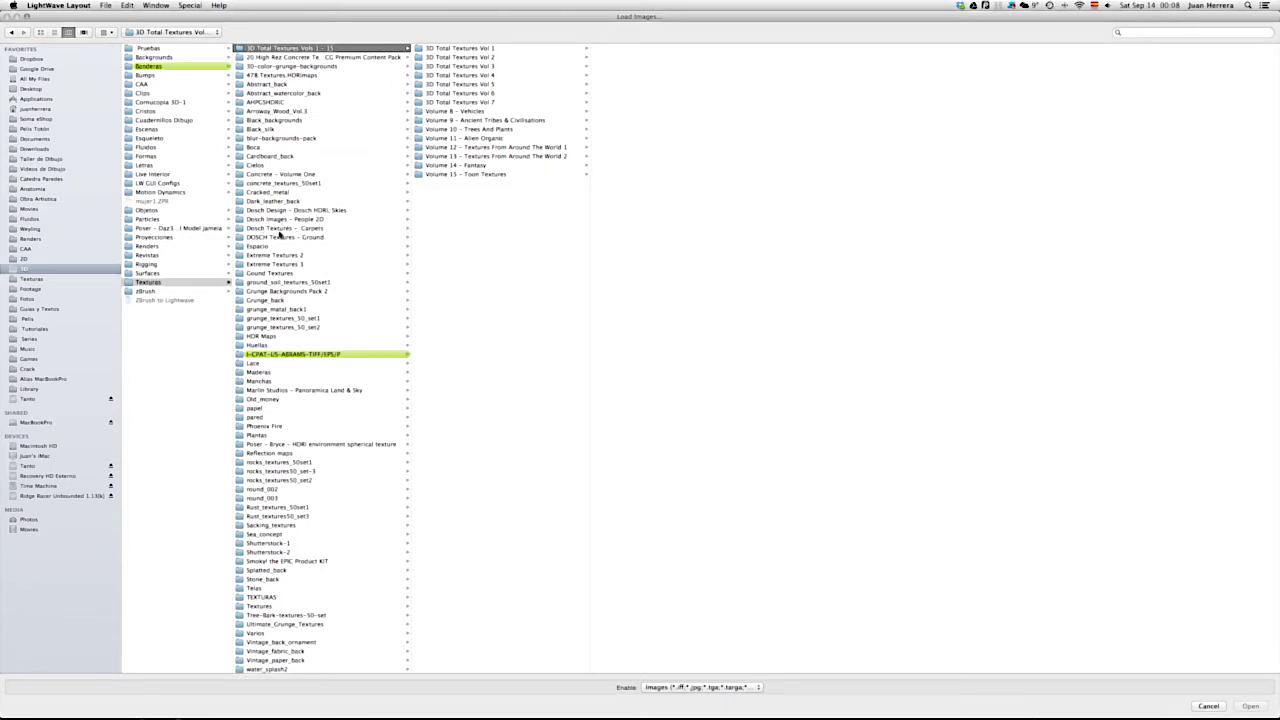
{"action": "scroll", "coordinate": [280, 240], "scroll_direction": "down", "scroll_amount": 1}
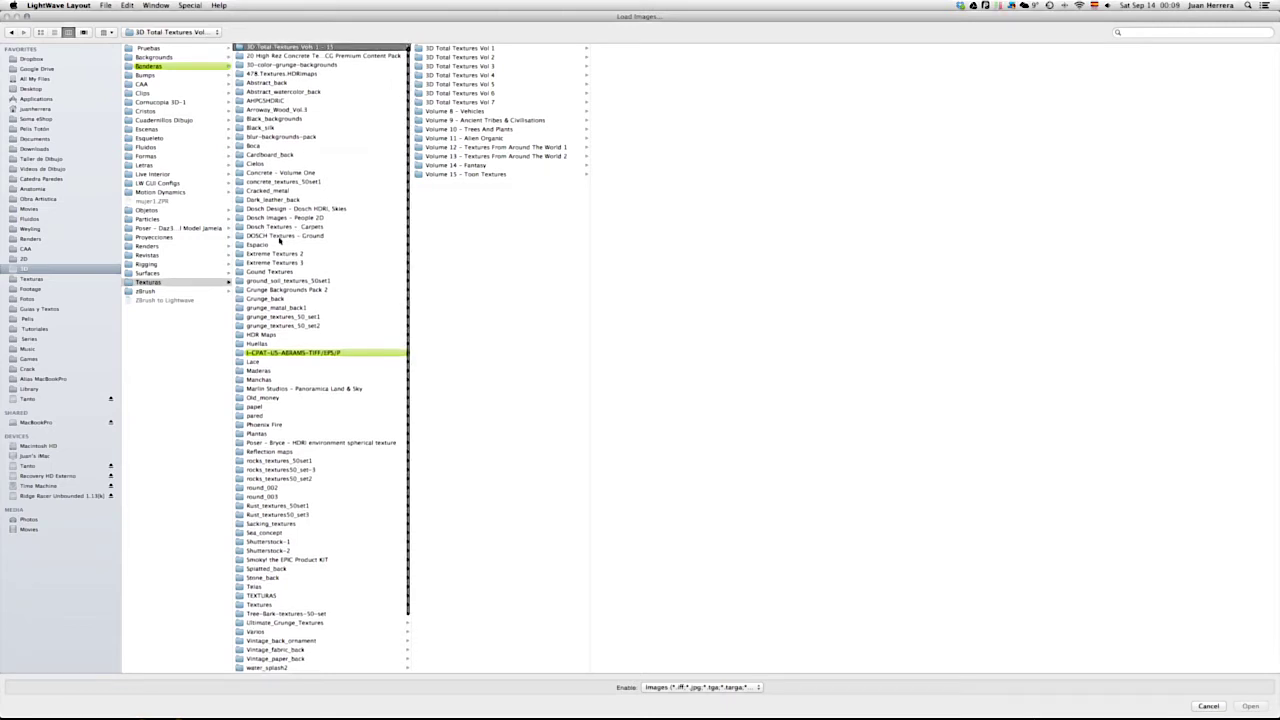
{"action": "scroll", "coordinate": [280, 240], "scroll_direction": "up", "scroll_amount": 1}
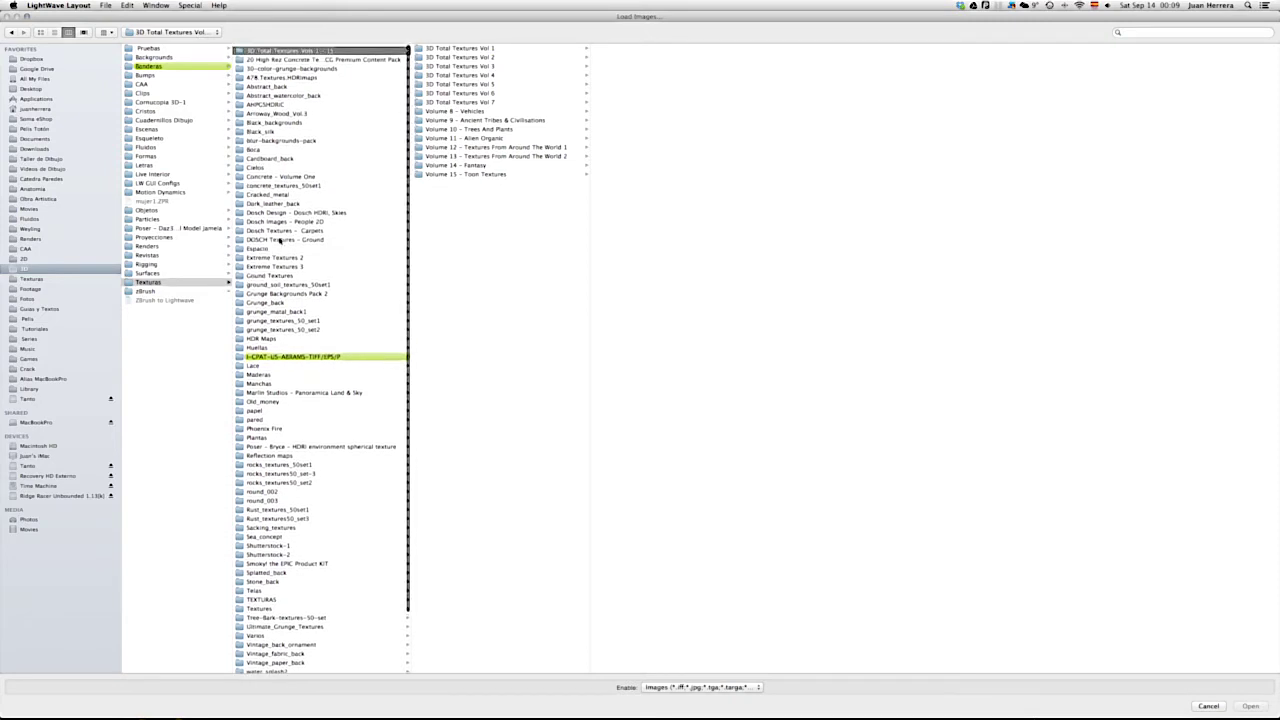
{"action": "scroll", "coordinate": [280, 240], "scroll_direction": "down", "scroll_amount": 1}
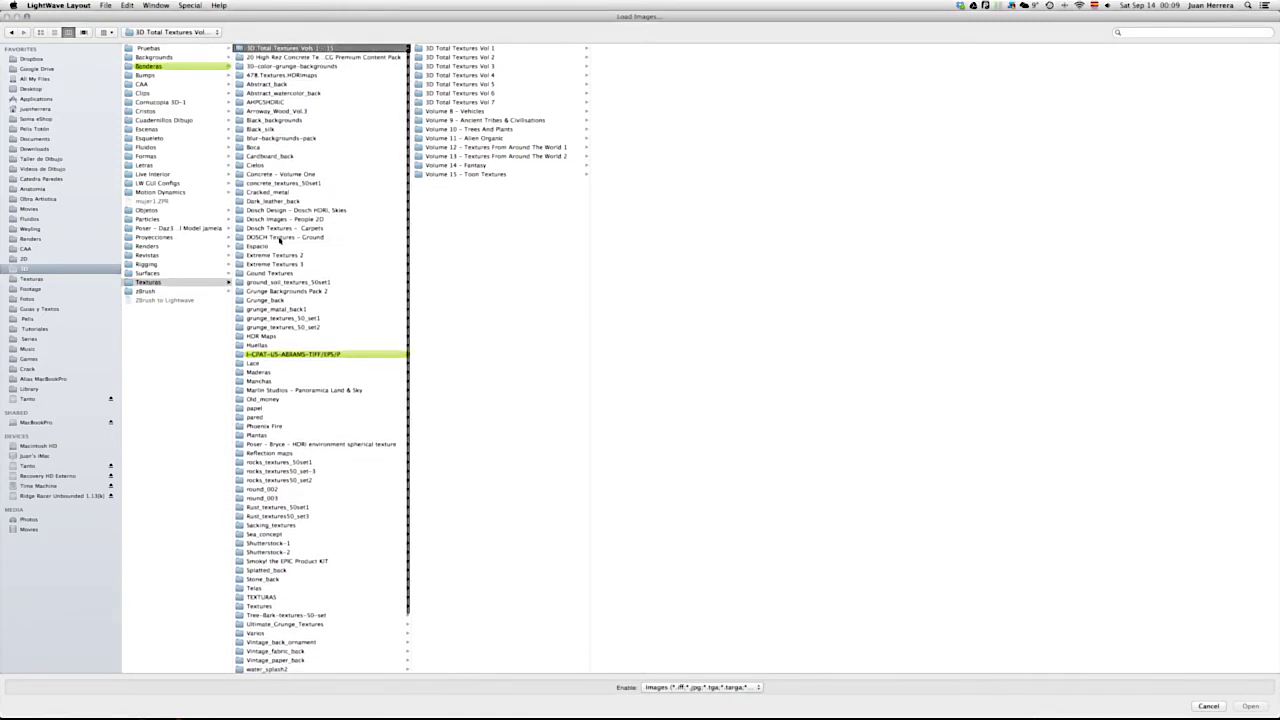
{"action": "scroll", "coordinate": [280, 240], "scroll_direction": "down", "scroll_amount": 2}
{"action": "scroll", "coordinate": [280, 240], "scroll_direction": "down", "scroll_amount": 3}
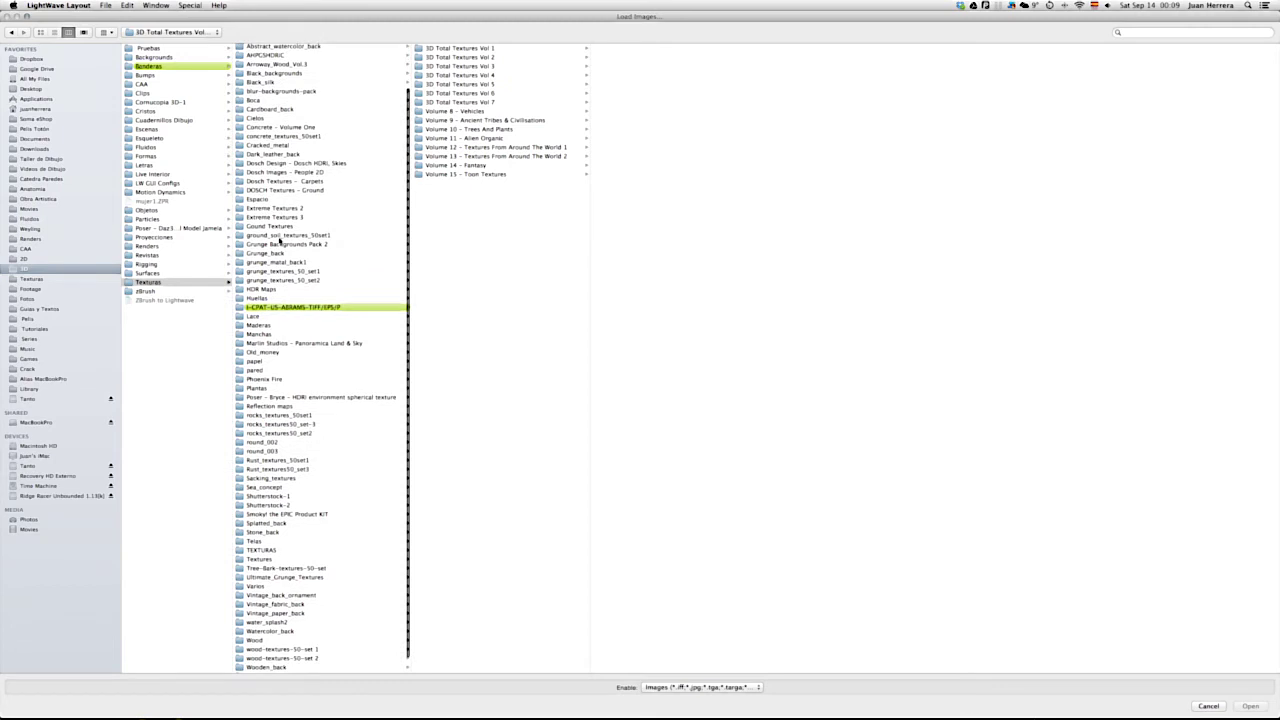
{"action": "scroll", "coordinate": [289, 200], "scroll_direction": "down", "scroll_amount": 1}
{"action": "left_click", "coordinate": [289, 158]}
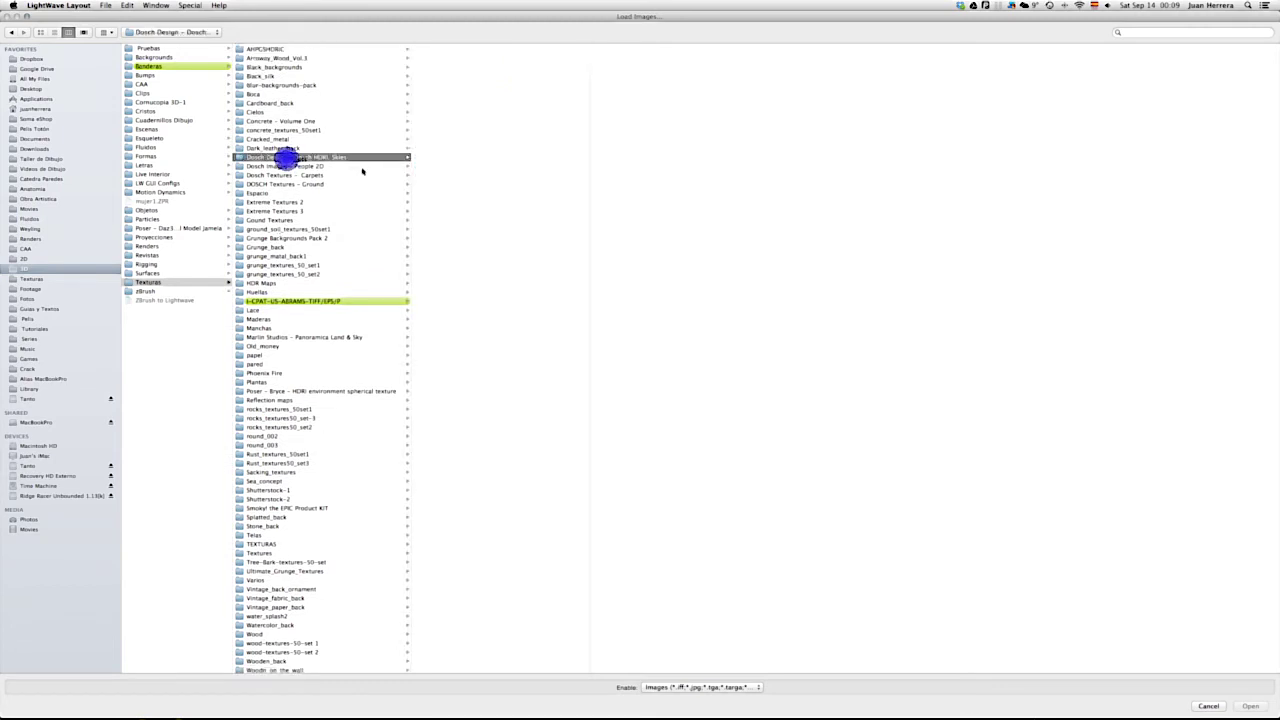
{"action": "left_click", "coordinate": [440, 65]}
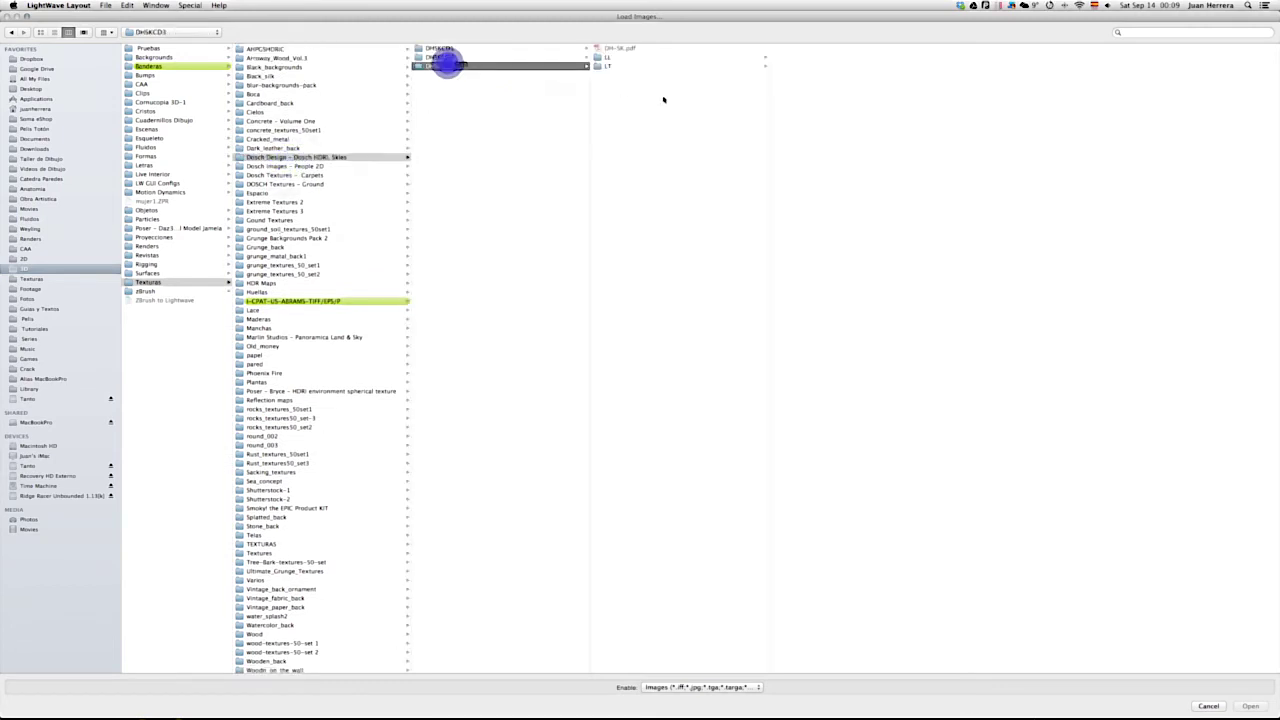
{"action": "left_click", "coordinate": [612, 65]}
Preview several HDR skies, load DH011LT.hdr as the light probe image, and close the Effects window.
{"action": "left_click", "coordinate": [808, 174]}
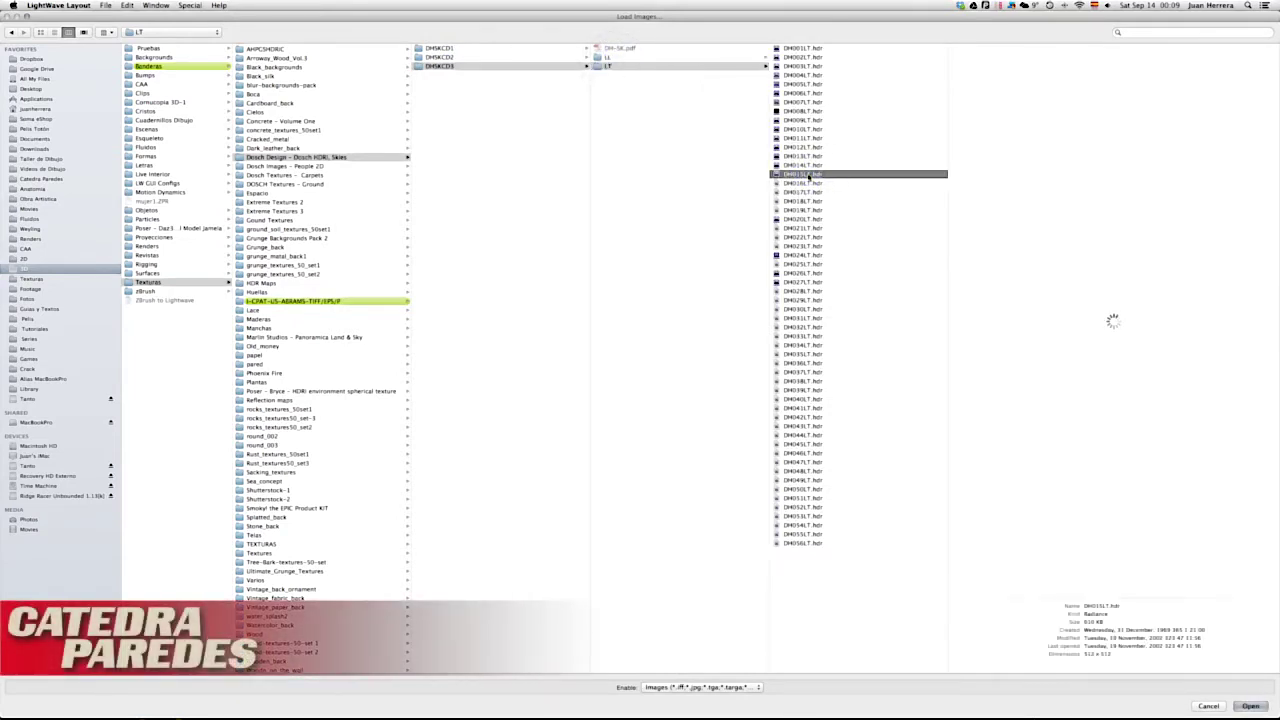
{"action": "left_click", "coordinate": [785, 75]}
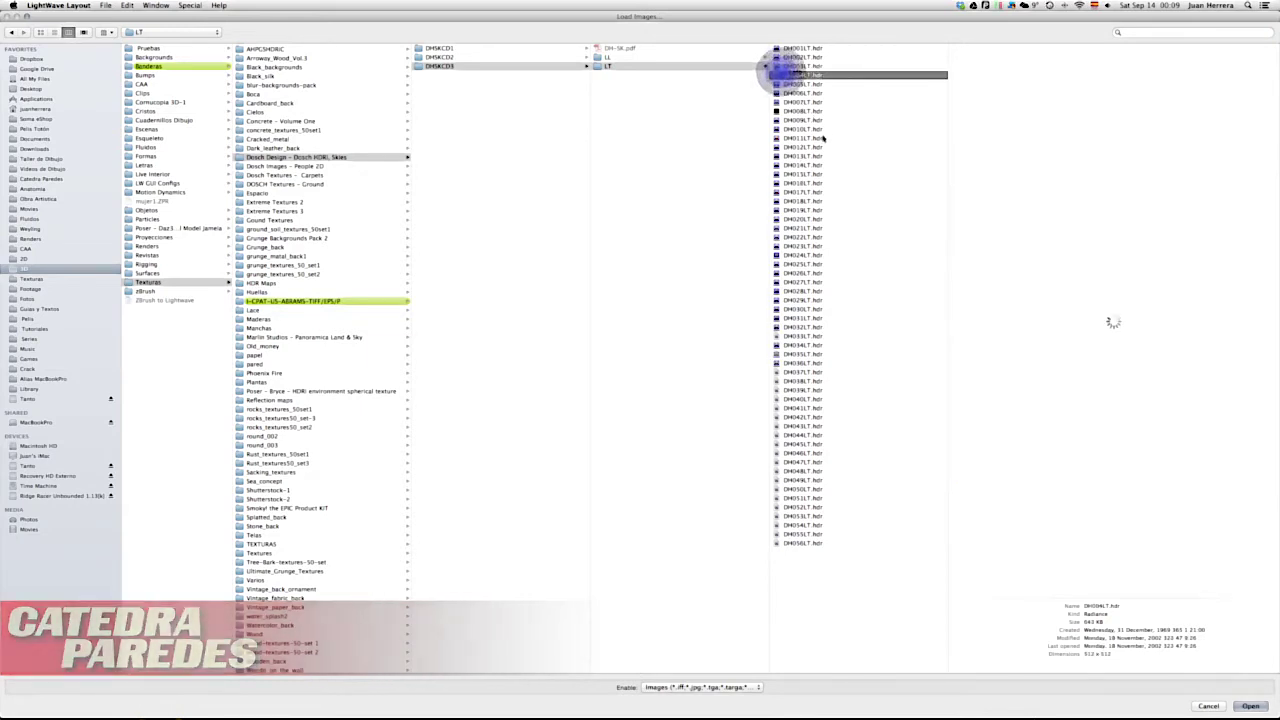
{"action": "scroll", "coordinate": [822, 208], "scroll_direction": "down", "scroll_amount": 1}
{"action": "scroll", "coordinate": [796, 330], "scroll_direction": "up", "scroll_amount": 1}
{"action": "left_click", "coordinate": [792, 329]}
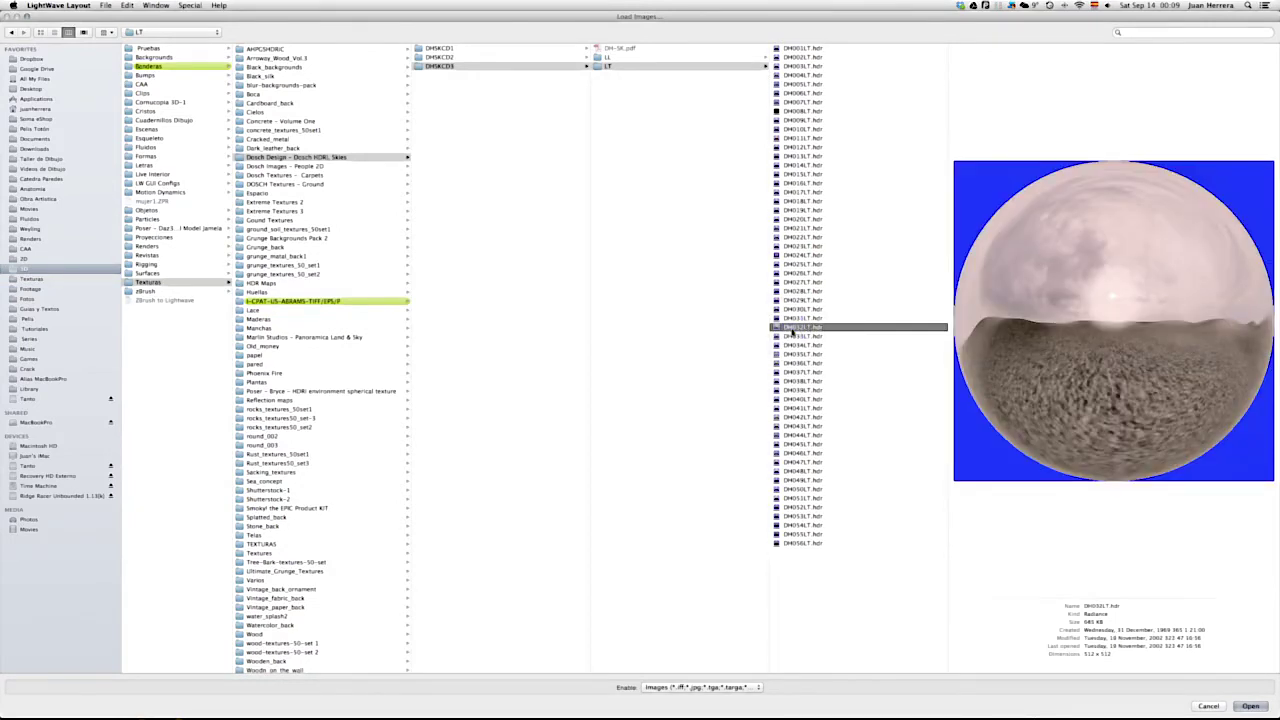
{"action": "left_click", "coordinate": [789, 417]}
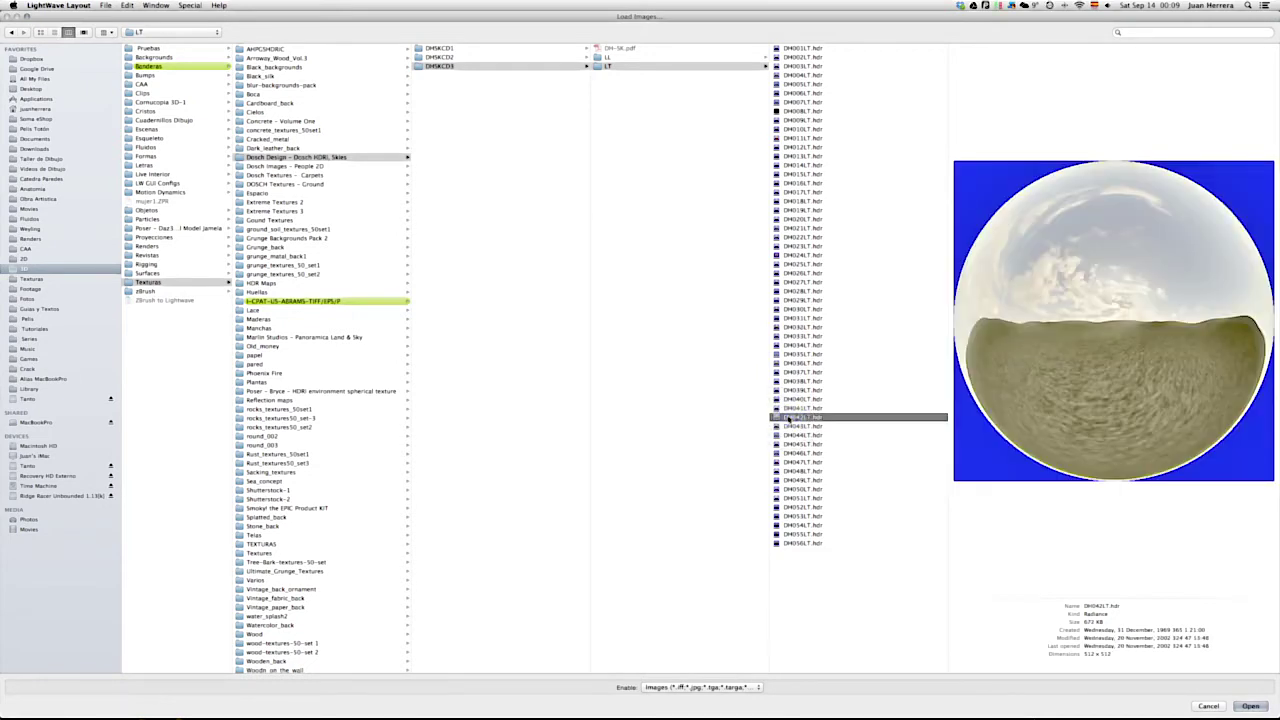
{"action": "left_click", "coordinate": [790, 137]}
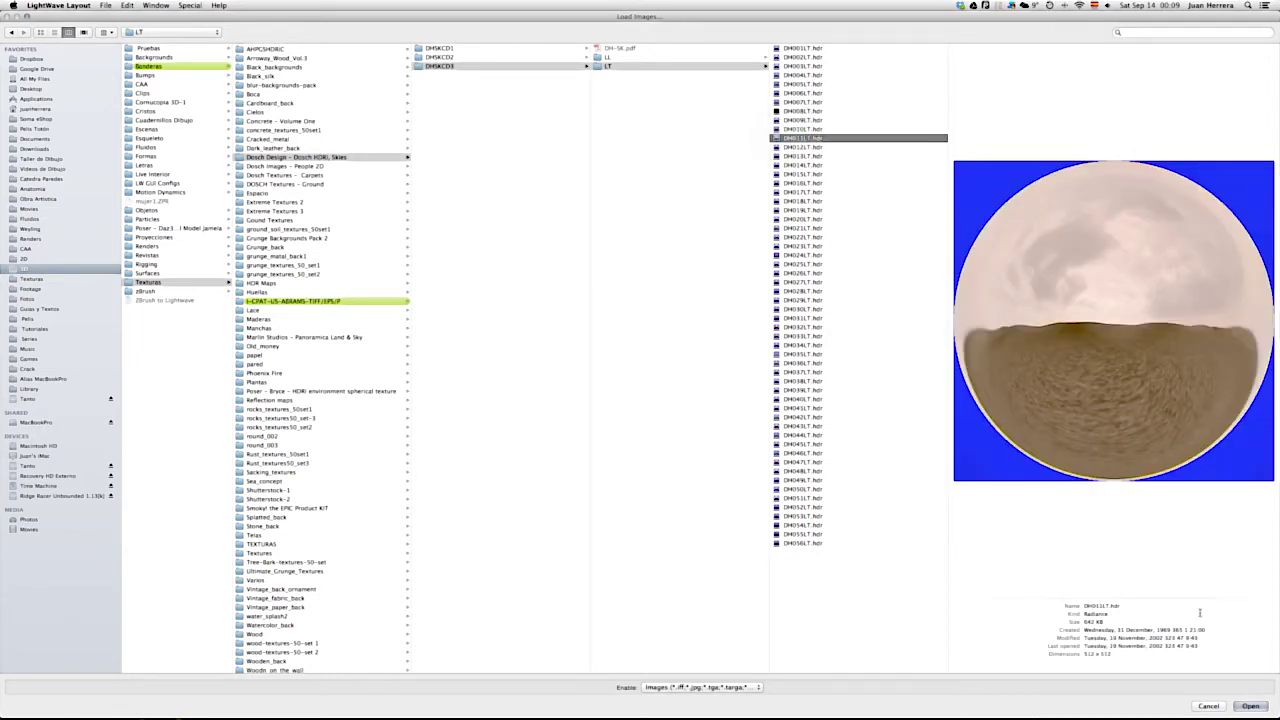
{"action": "left_click", "coordinate": [1251, 706]}
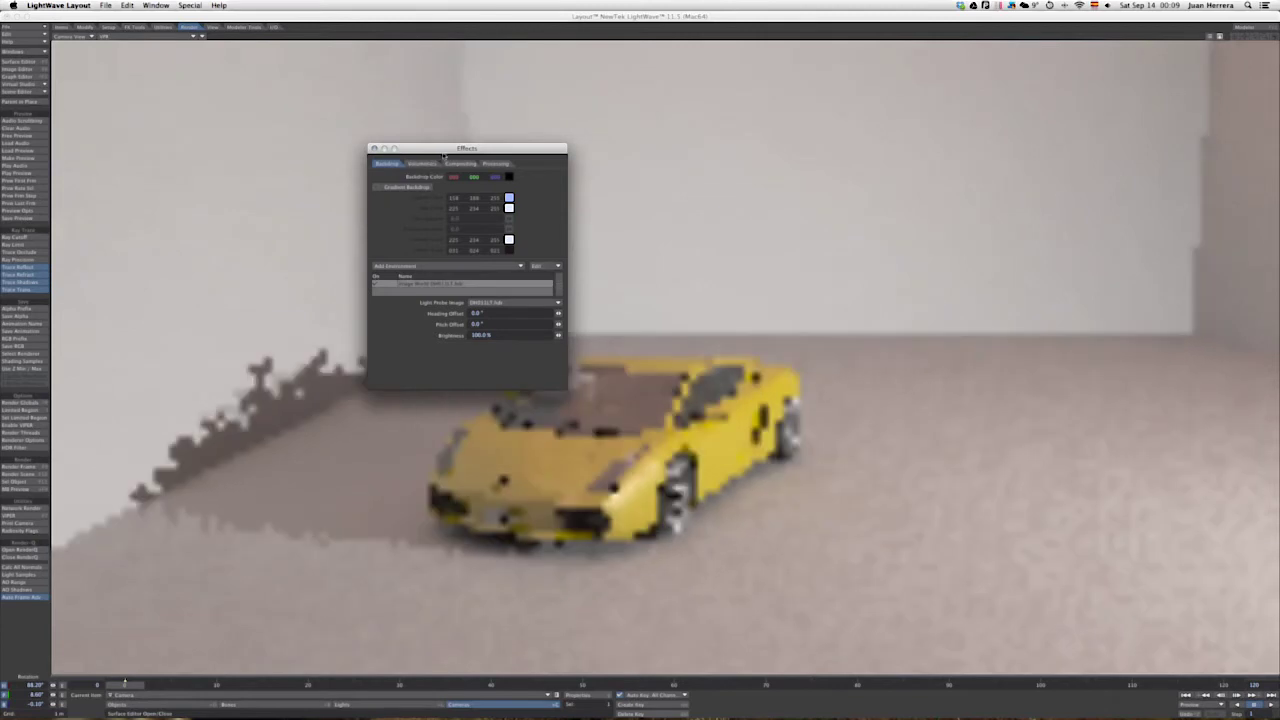
{"action": "left_click_drag", "start_coordinate": [393, 147], "coordinate": [229, 127]}
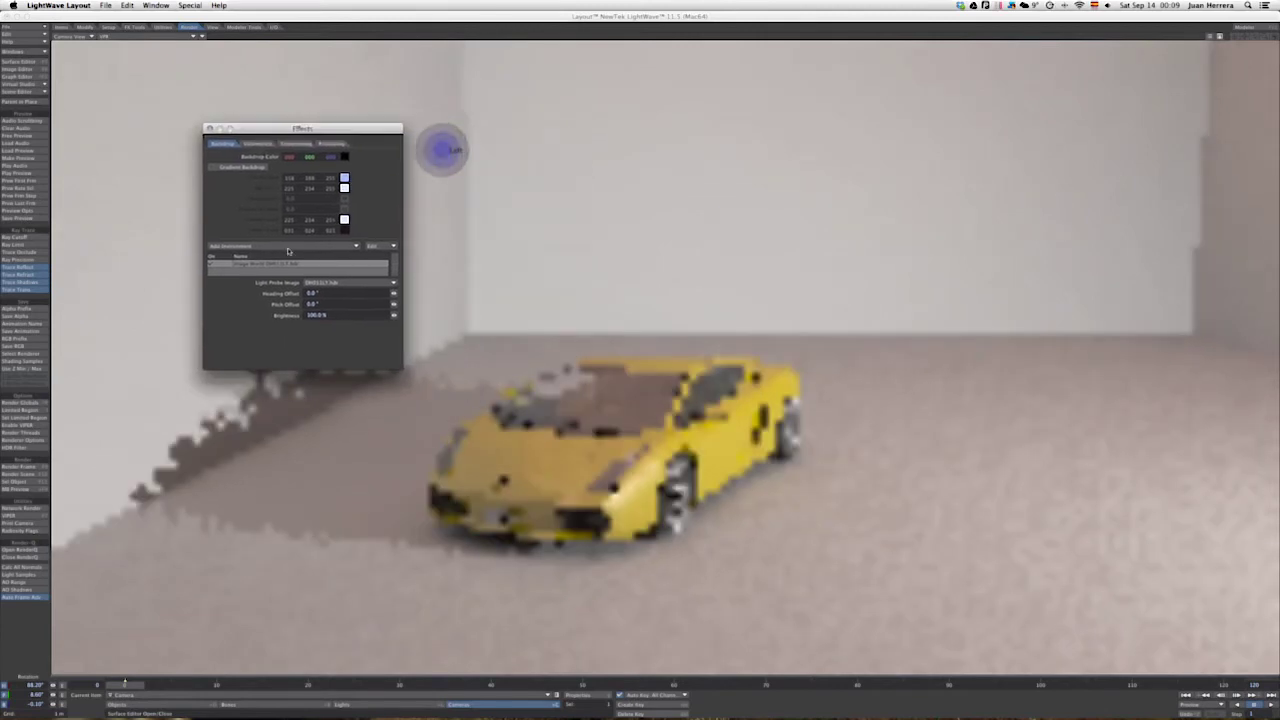
{"action": "left_click", "coordinate": [210, 129]}
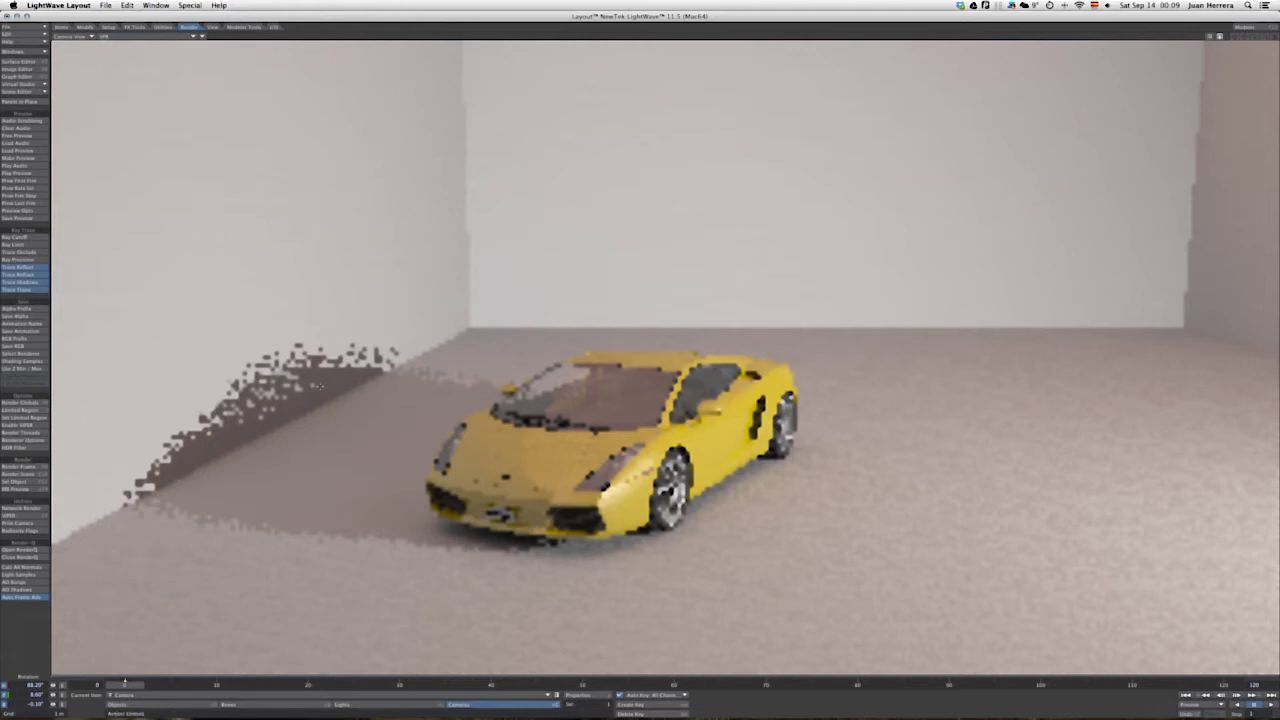
Switch the viewport layout to four equal views in the display preferences and close Preferences.
{"action": "key", "text": "d"}
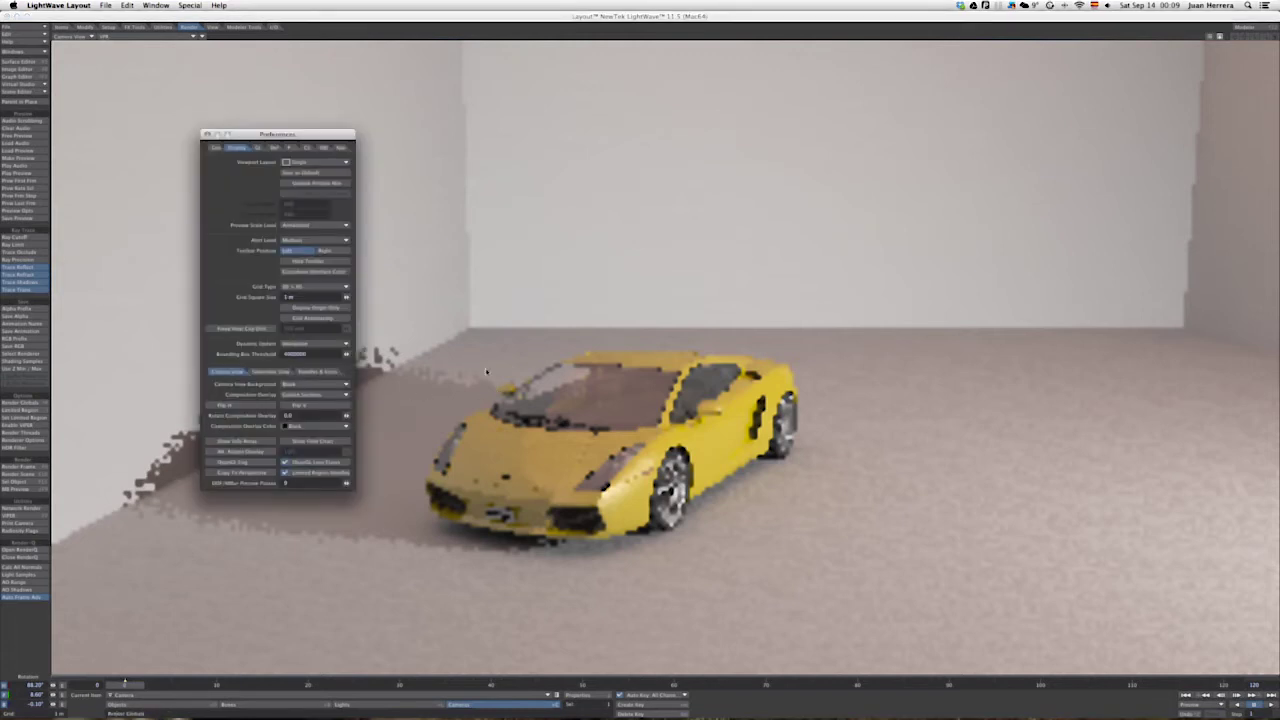
{"action": "left_click", "coordinate": [298, 160]}
{"action": "left_click", "coordinate": [301, 242]}
{"action": "left_click", "coordinate": [207, 134]}
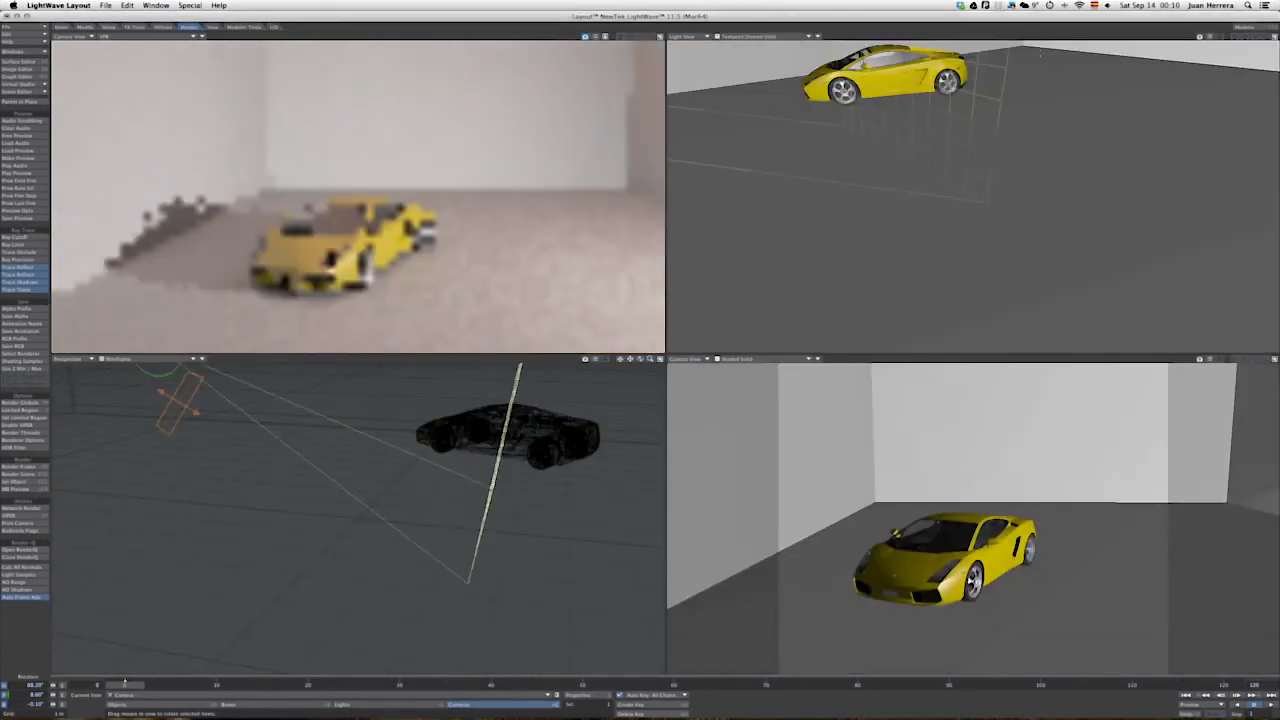
Turn the Light View viewport into a Back view in wireframe, with camera and car framed there and in Perspective.
{"action": "key", "text": "1"}
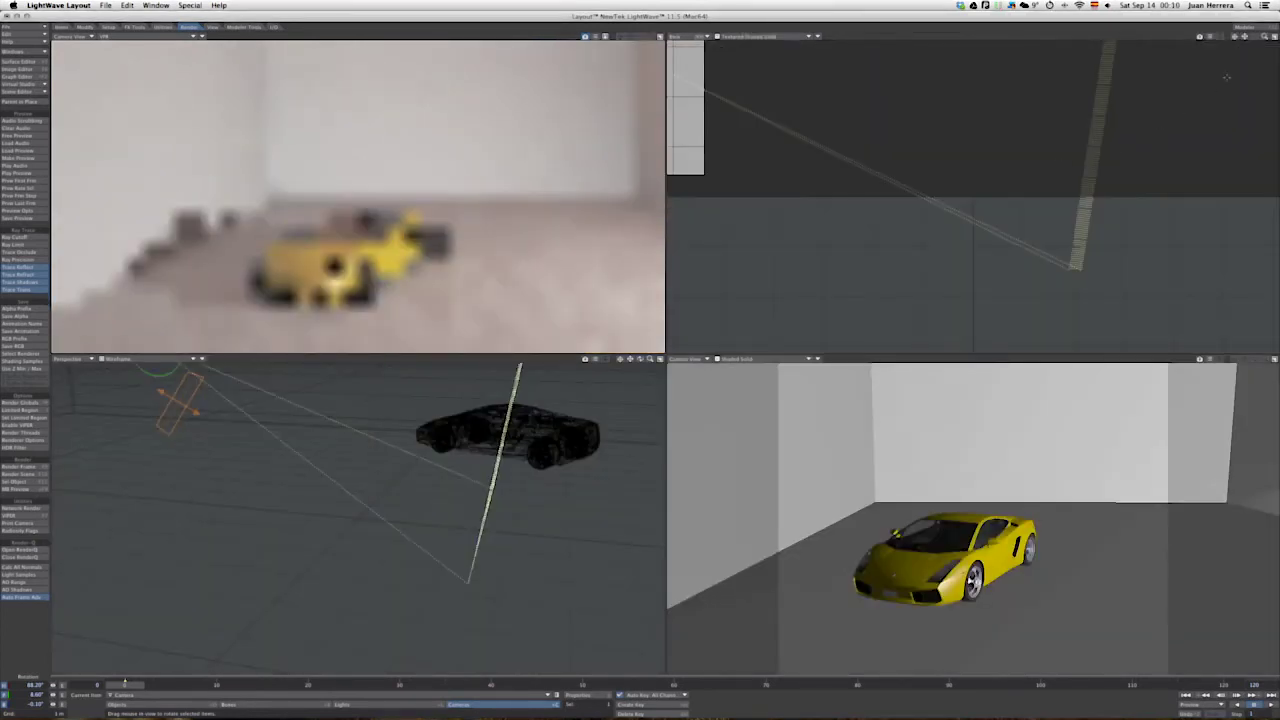
{"action": "mouse_move", "coordinate": [1267, 38]}
{"action": "left_mouse_down"}
{"action": "mouse_move", "coordinate": [1247, 38]}
{"action": "mouse_move", "coordinate": [1255, 30]}
{"action": "left_mouse_up"}
{"action": "left_click", "coordinate": [749, 35]}
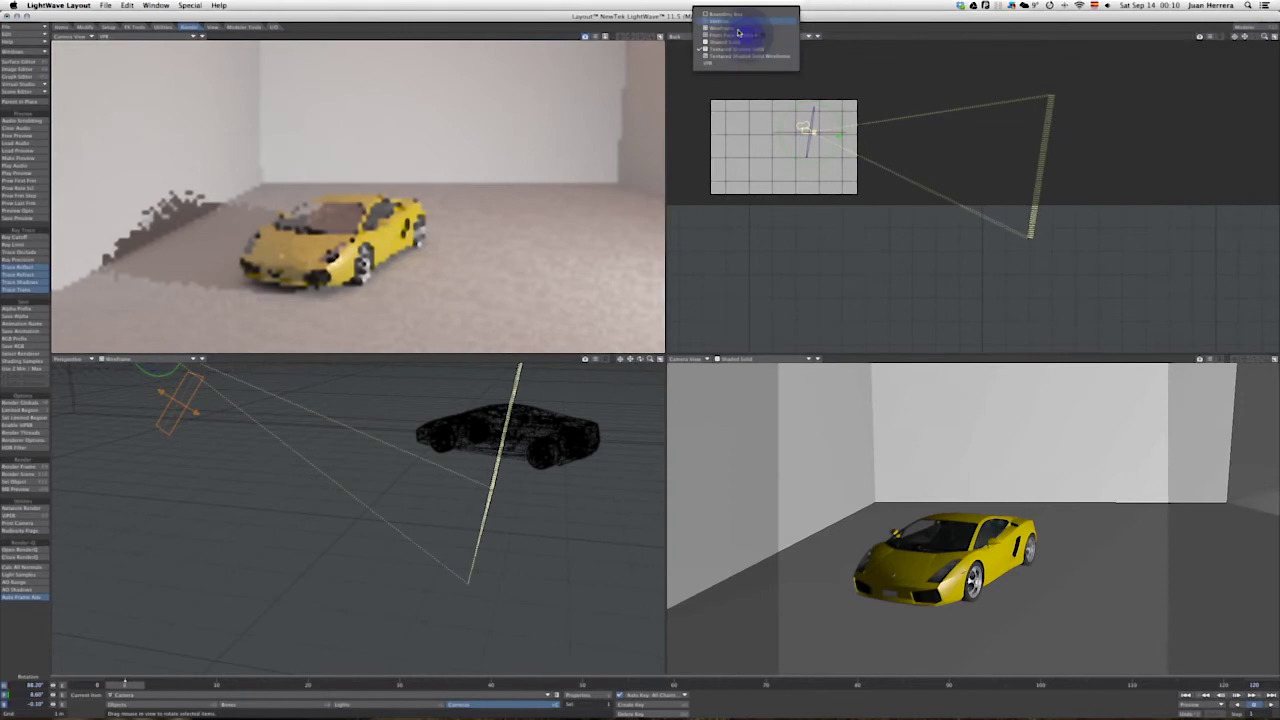
{"action": "left_click", "coordinate": [738, 29]}
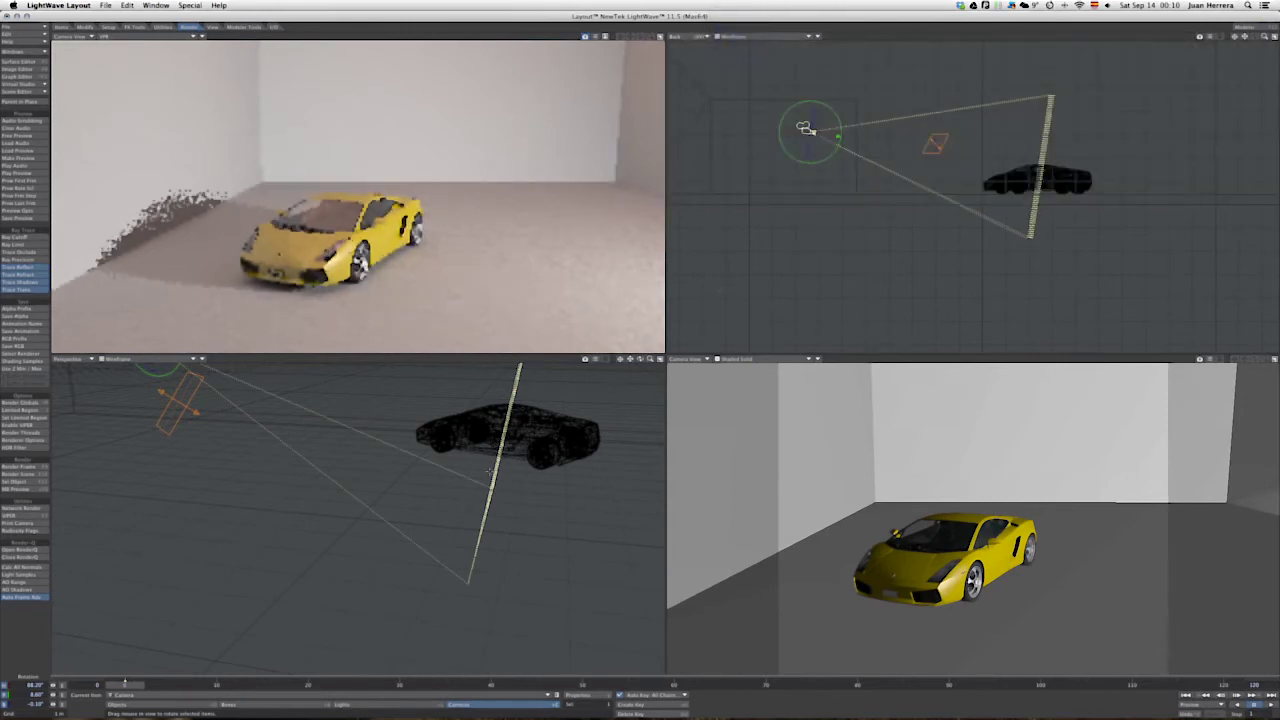
{"action": "left_click_drag", "start_coordinate": [642, 361], "coordinate": [651, 356]}
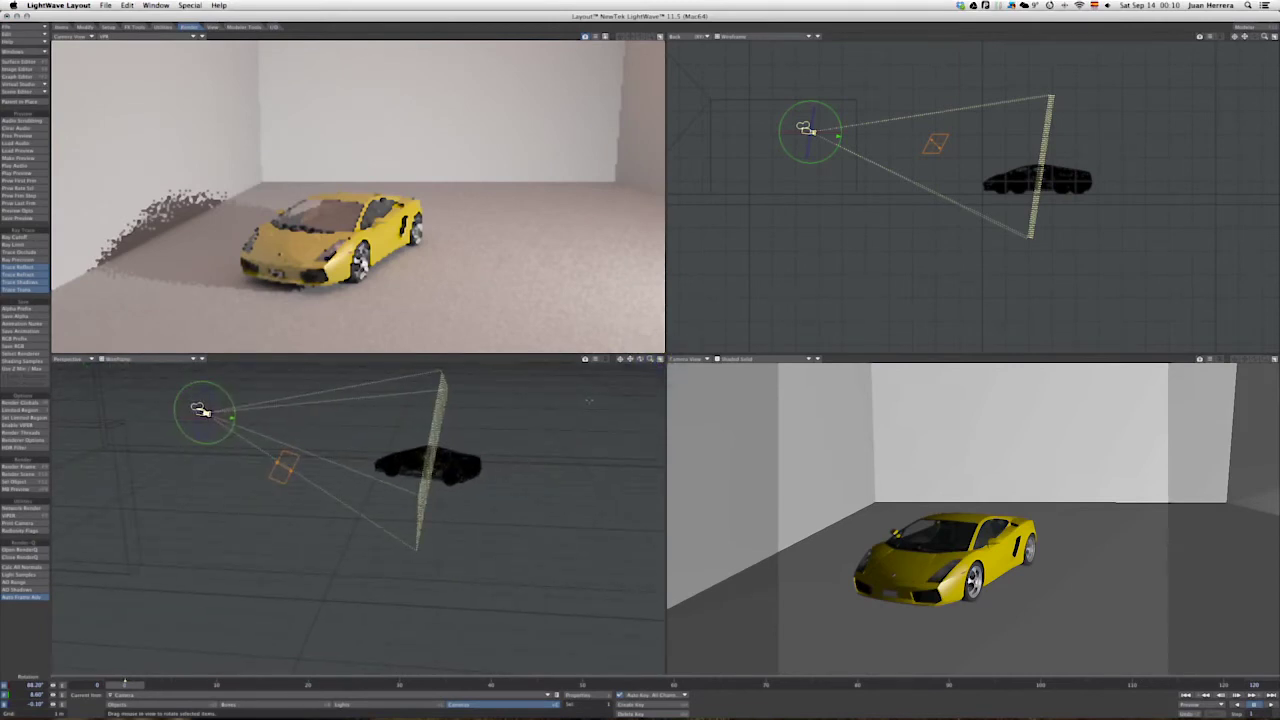
Enable Depth of Field for the camera in Render Globals.
{"action": "left_click", "coordinate": [20, 402]}
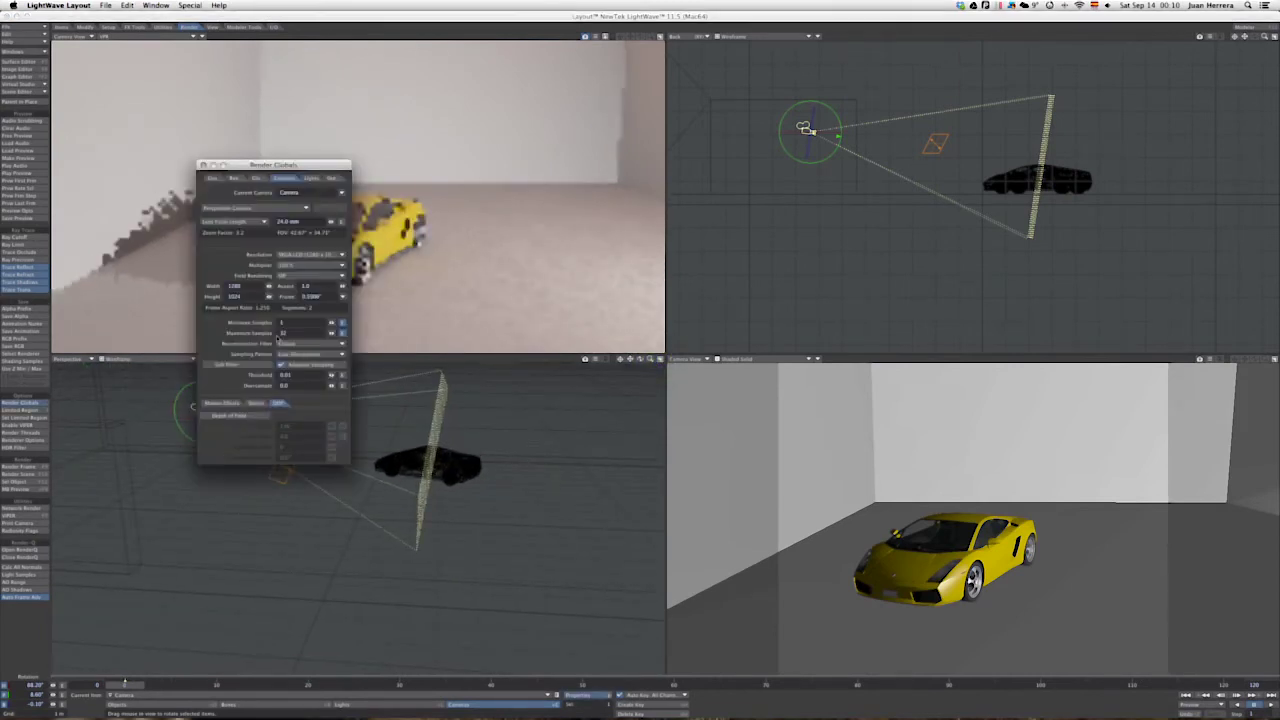
{"action": "left_click_drag", "start_coordinate": [280, 163], "coordinate": [591, 305]}
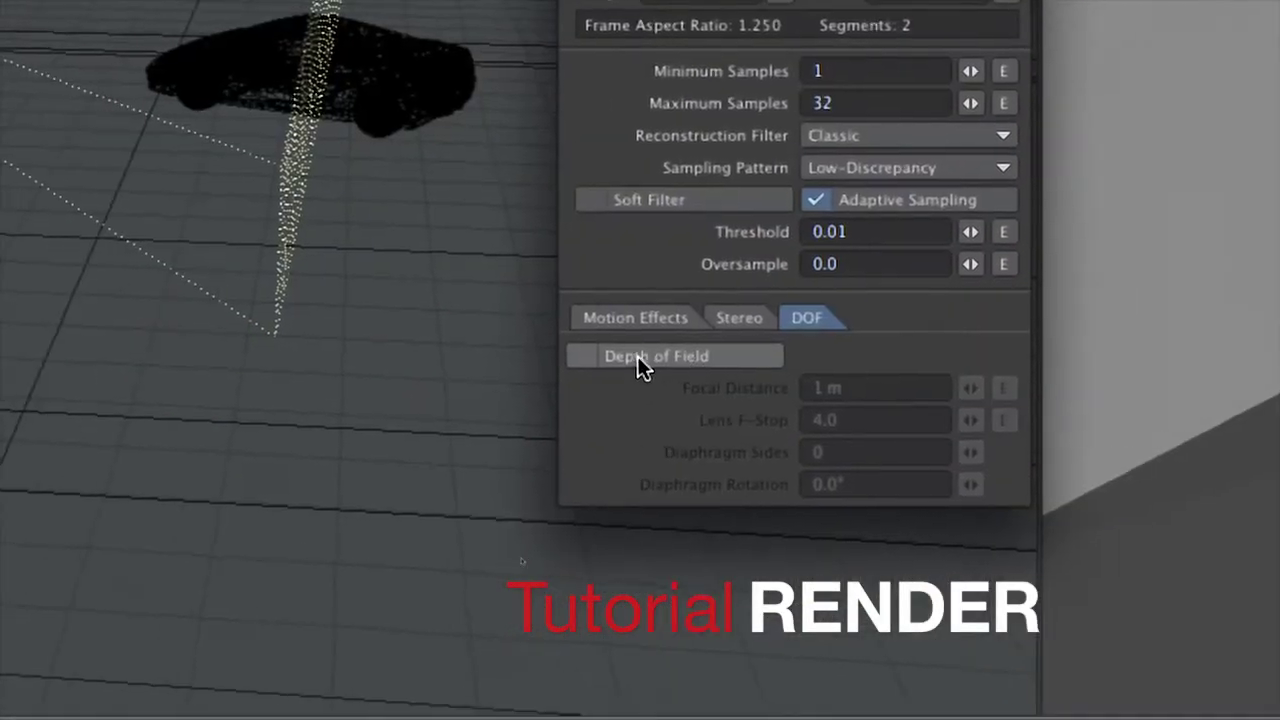
{"action": "left_click", "coordinate": [452, 556]}
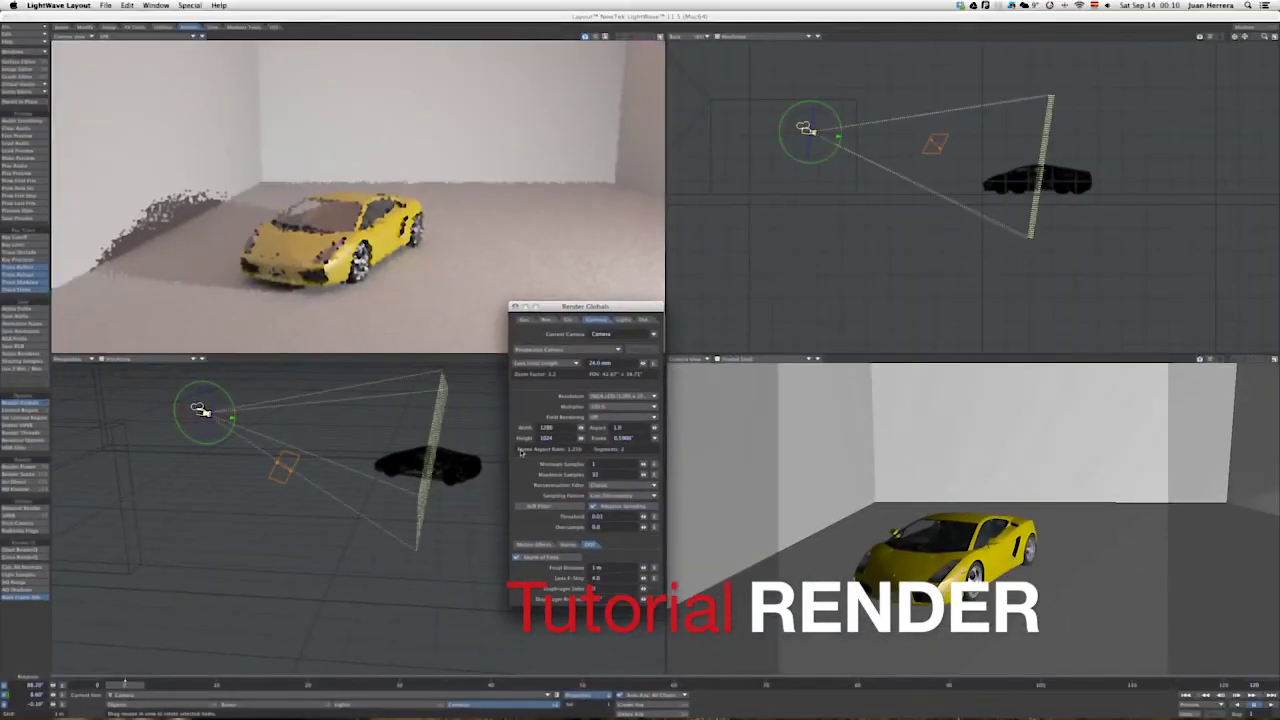
Set the camera's focal distance to 9.12 m in Render Globals.
{"action": "left_click", "coordinate": [515, 307]}
{"action": "left_click_drag", "start_coordinate": [644, 570], "coordinate": [644, 570]}
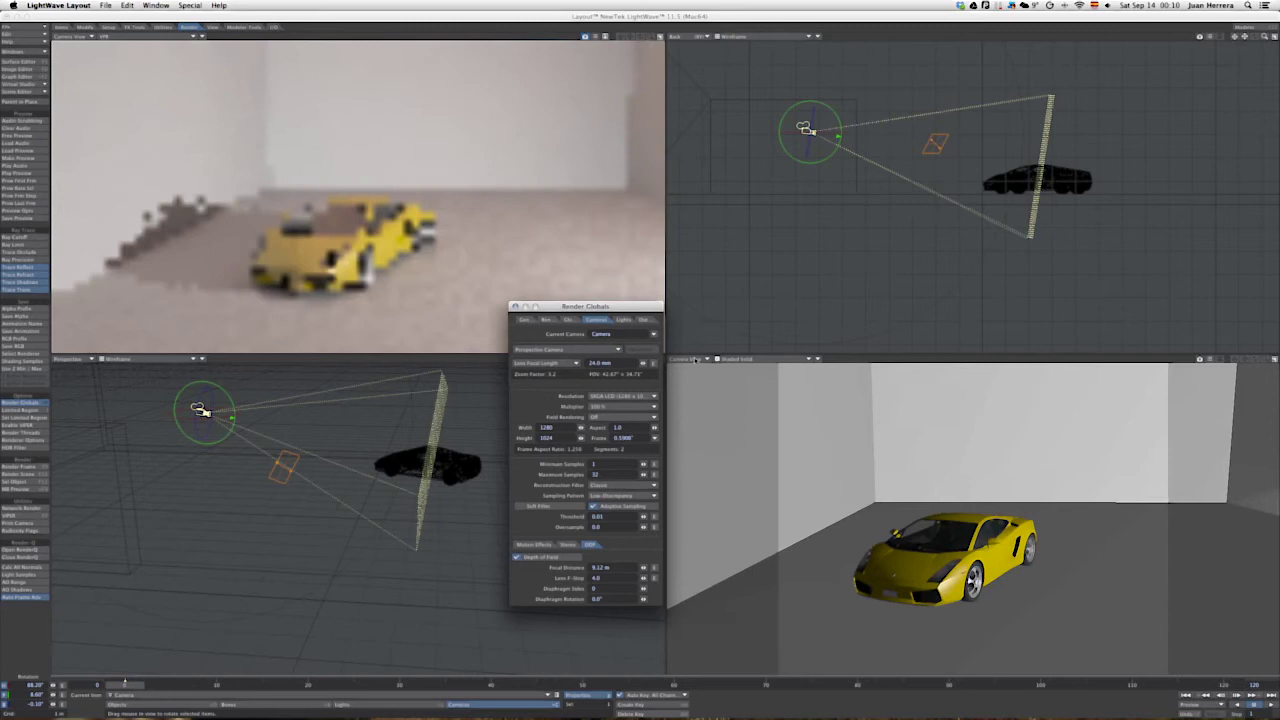
Change the shaded Camera View viewport to Perspective and frame the room, camera and car from above.
{"action": "left_click", "coordinate": [703, 360]}
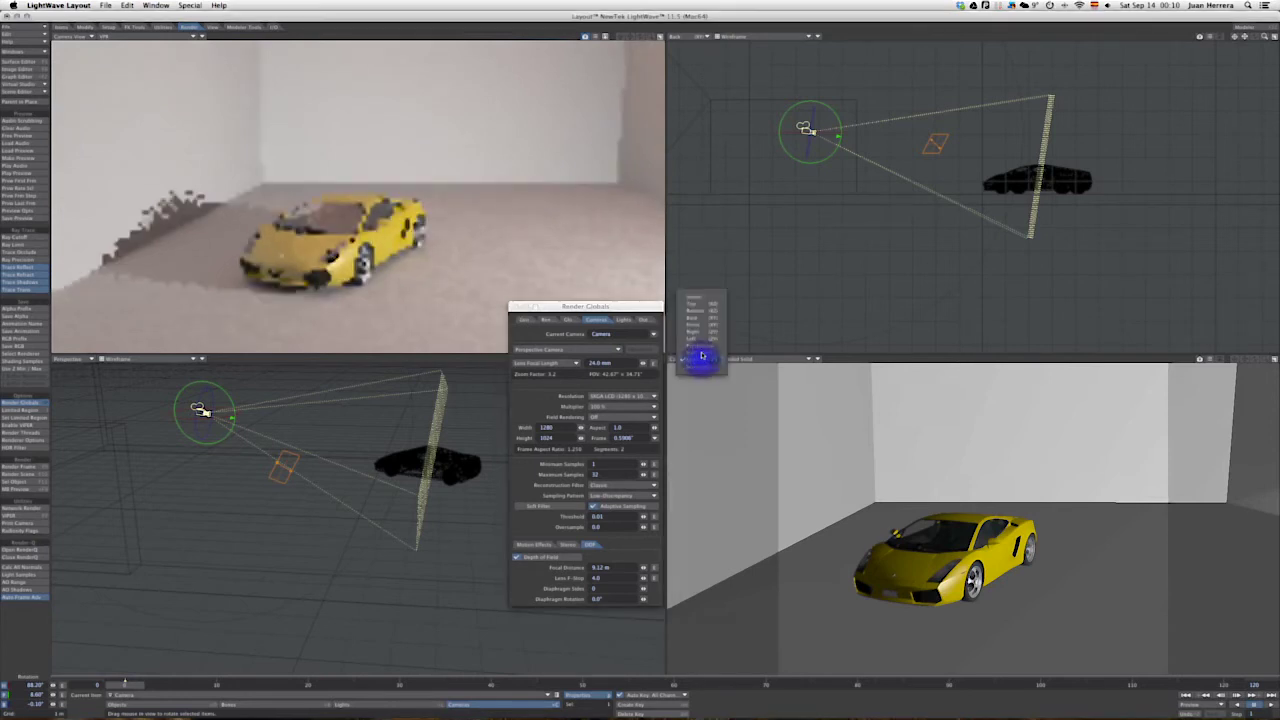
{"action": "left_click", "coordinate": [702, 347]}
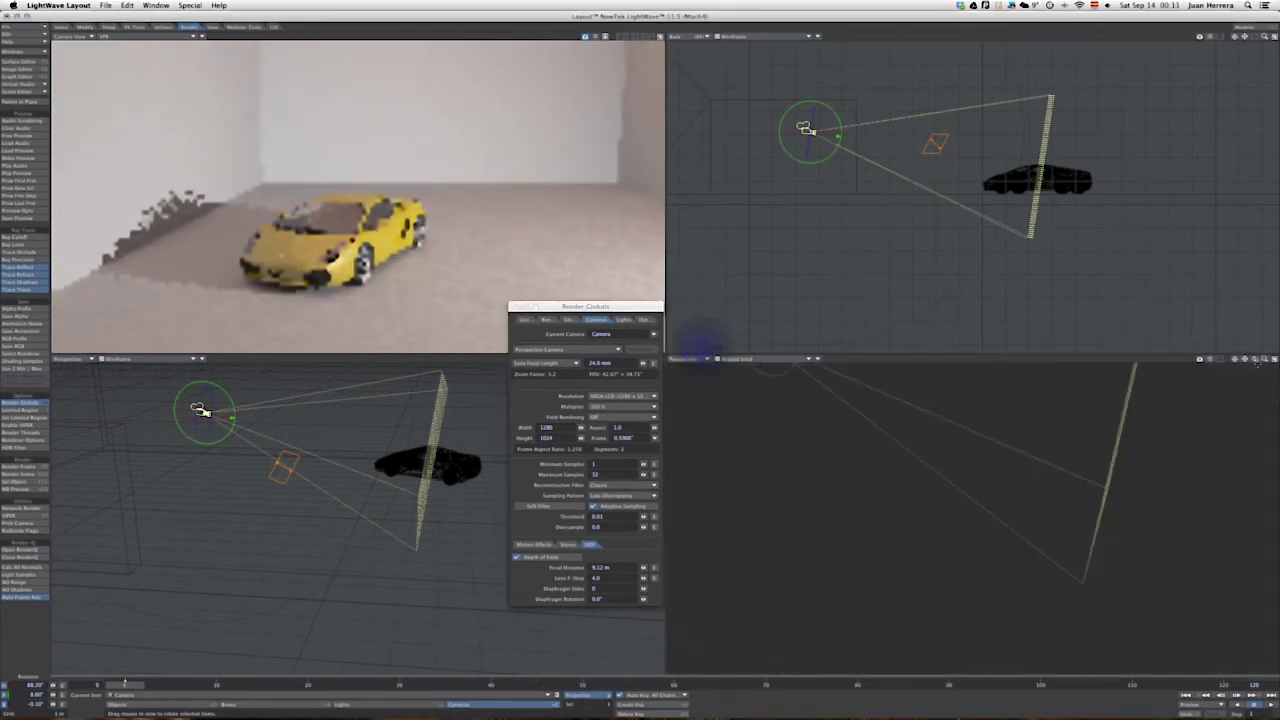
{"action": "left_click", "coordinate": [1265, 360]}
{"action": "left_click_drag", "start_coordinate": [1265, 360], "coordinate": [1235, 361]}
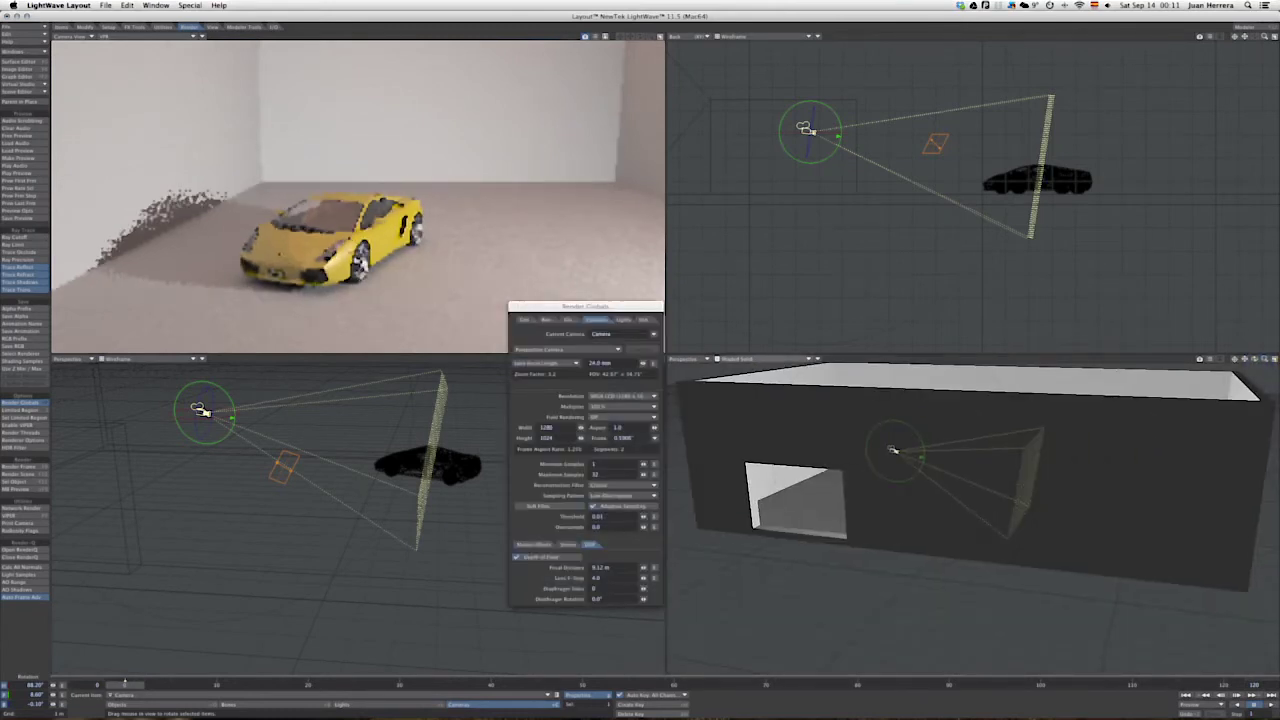
{"action": "left_click_drag", "start_coordinate": [1254, 361], "coordinate": [1254, 361]}
Set the focal distance to 9.42 m and the lens F-stop to 0.35, and close Render Globals.
{"action": "left_click_drag", "start_coordinate": [644, 568], "coordinate": [644, 578]}
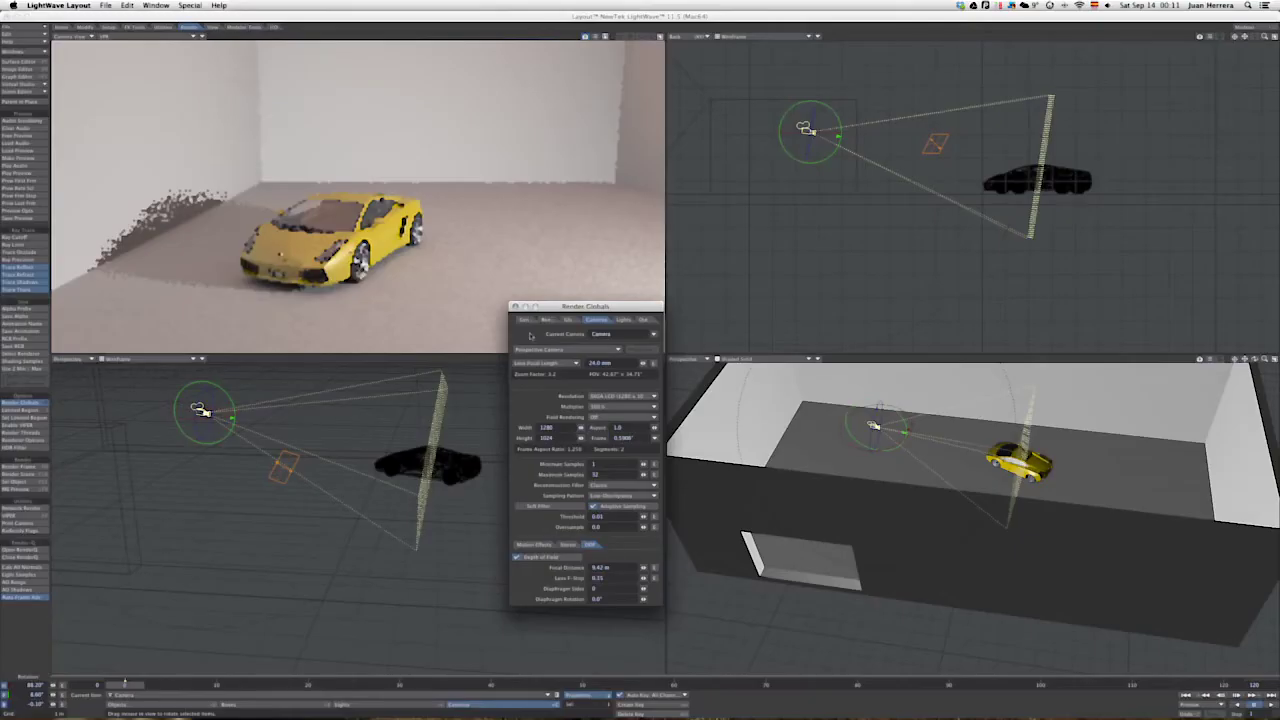
{"action": "left_click", "coordinate": [514, 306]}
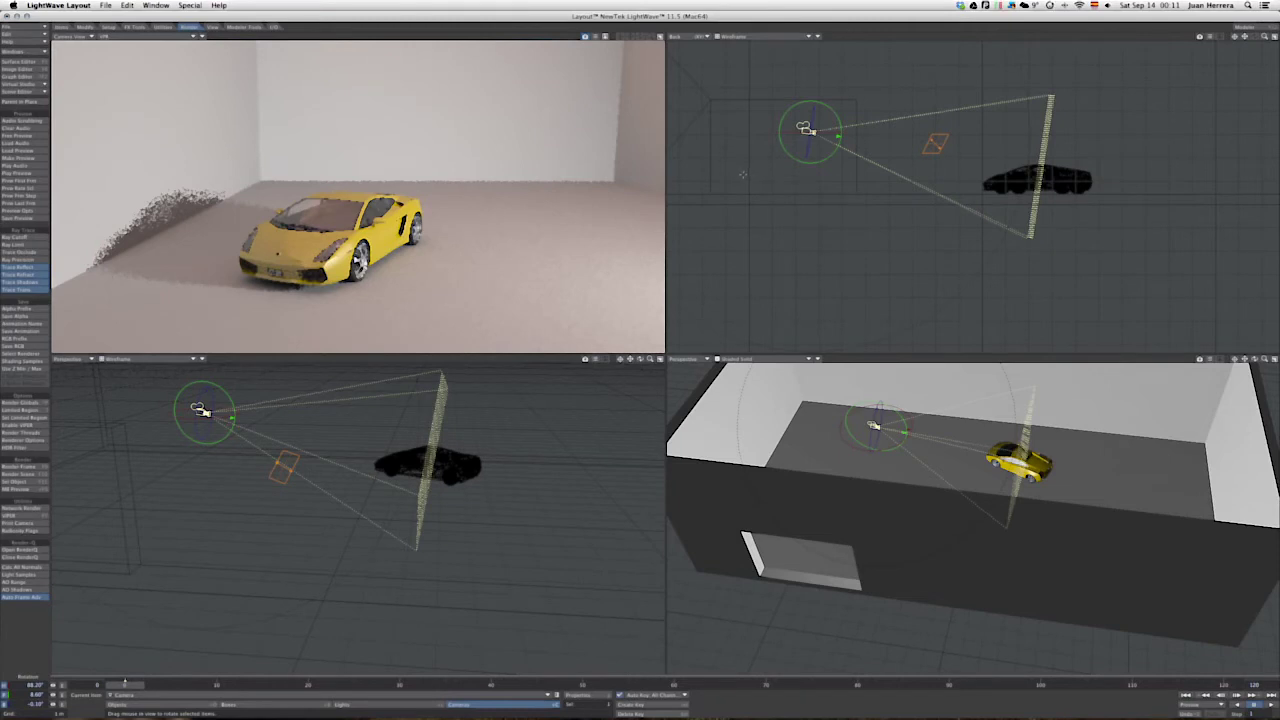
Render the current frame, dismiss the render status and close the rendered image of the car.
{"action": "left_click", "coordinate": [35, 467]}
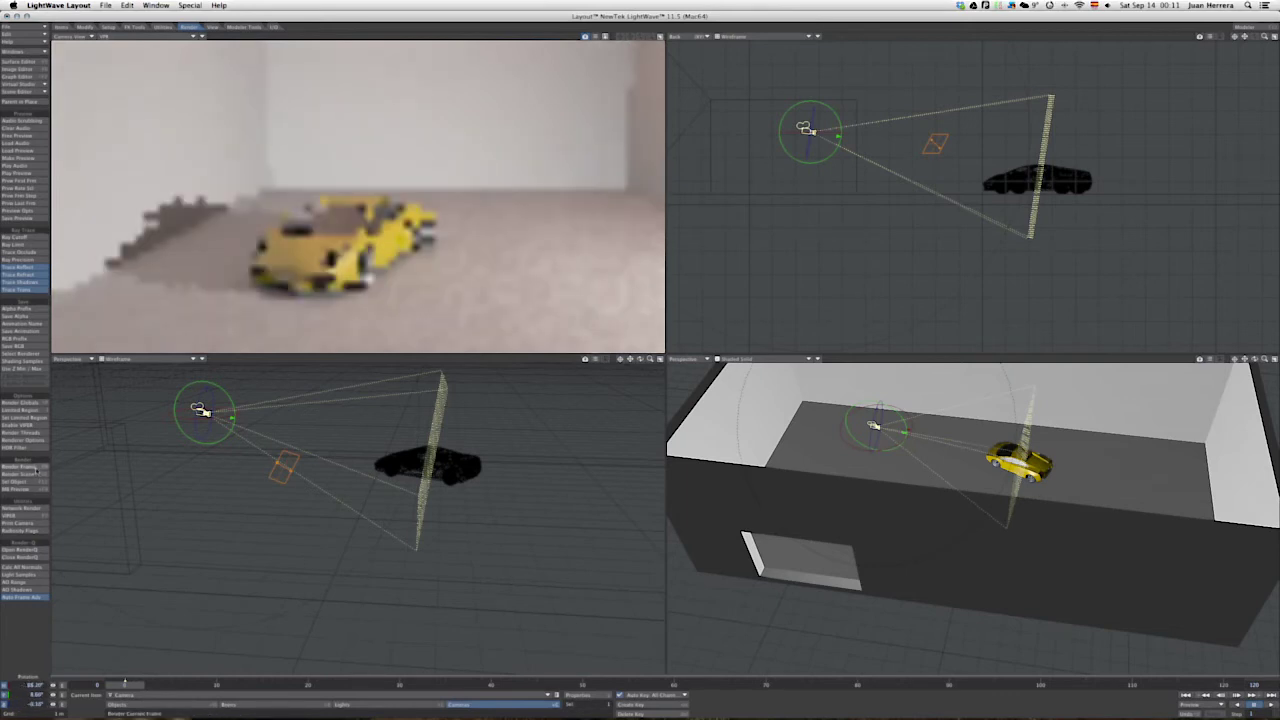
{"action": "left_click", "coordinate": [35, 467]}
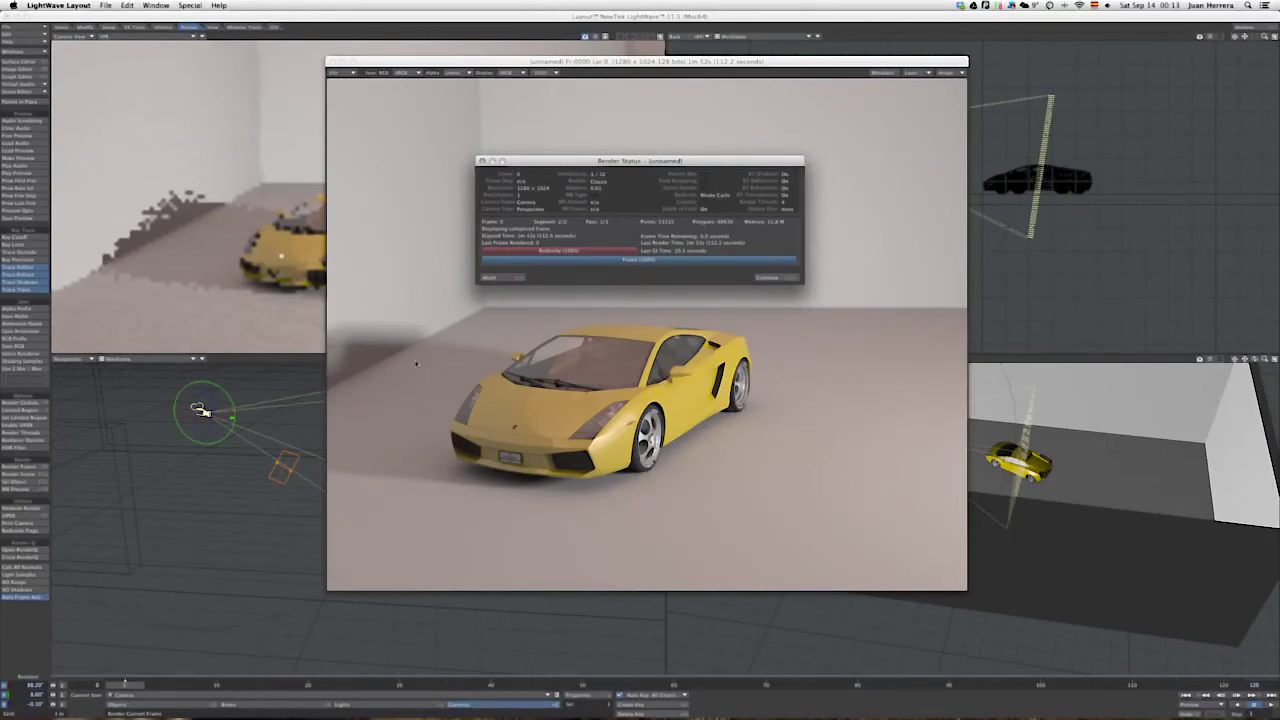
{"action": "left_click", "coordinate": [502, 278]}
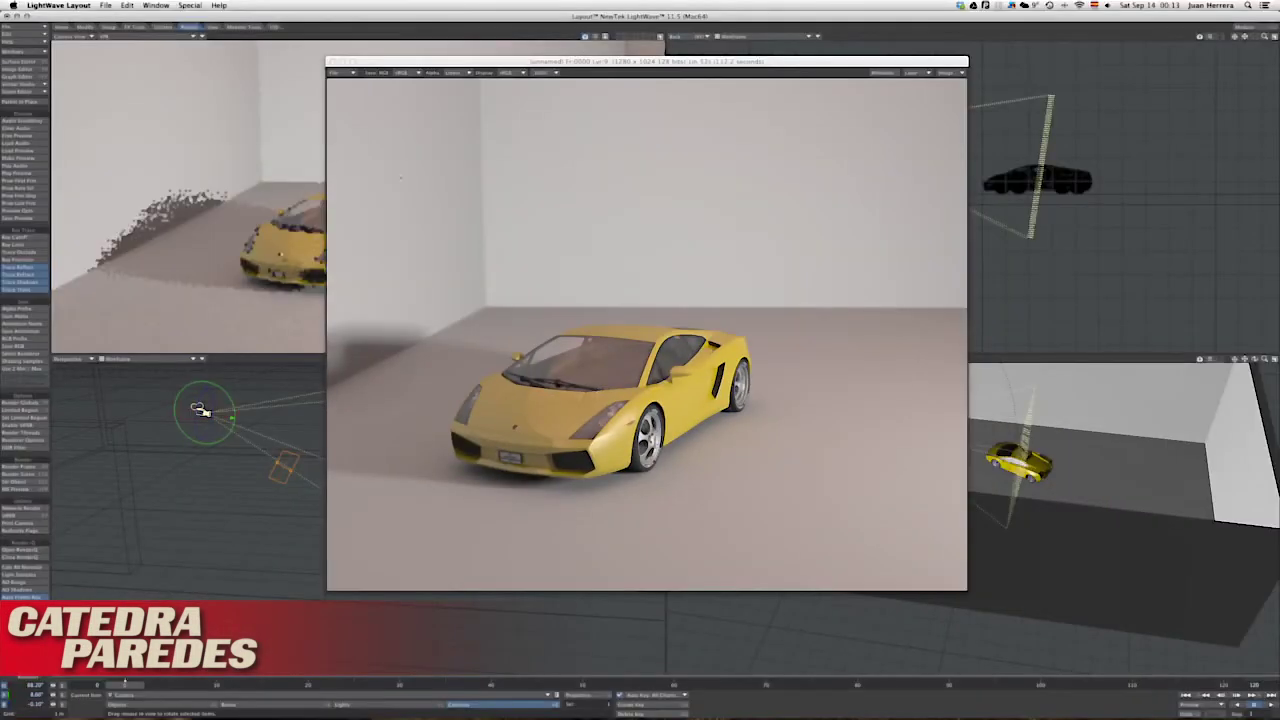
{"action": "left_click", "coordinate": [333, 61]}
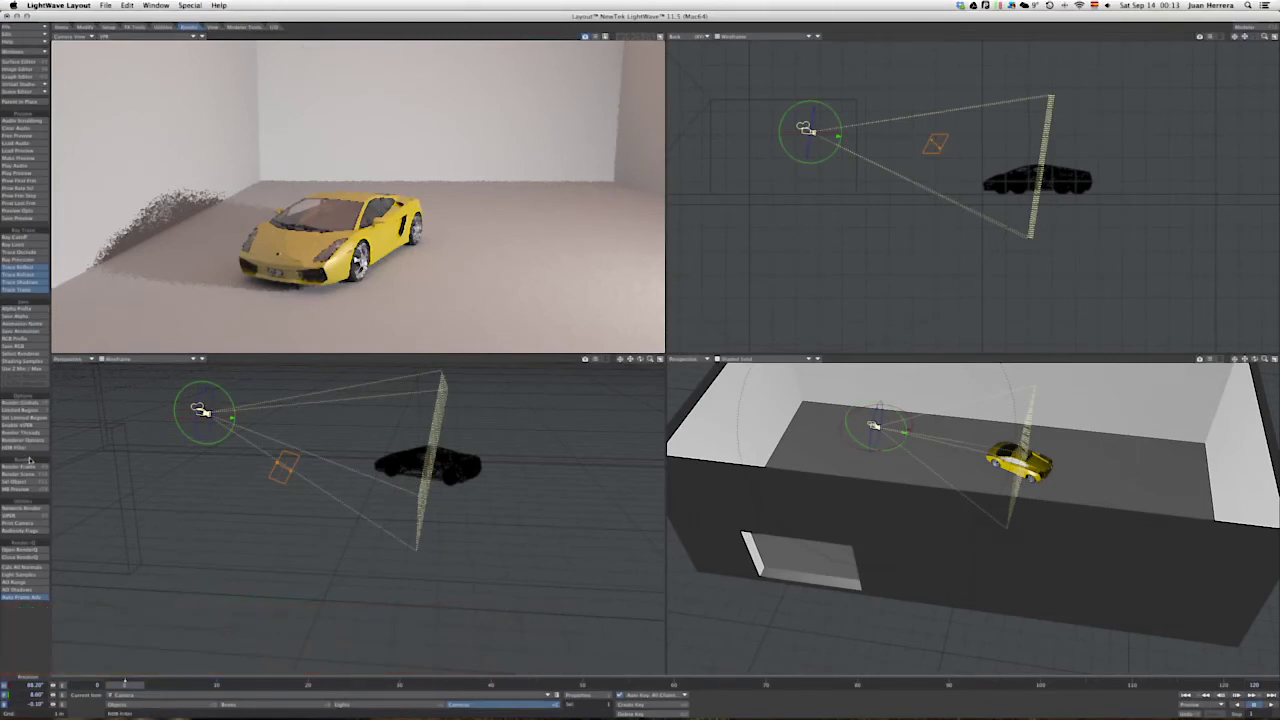
Set the camera's maximum samples to 64 and the lens F-stop to about 0.16, and close Render Globals.
{"action": "key", "text": "ctrl+f"}
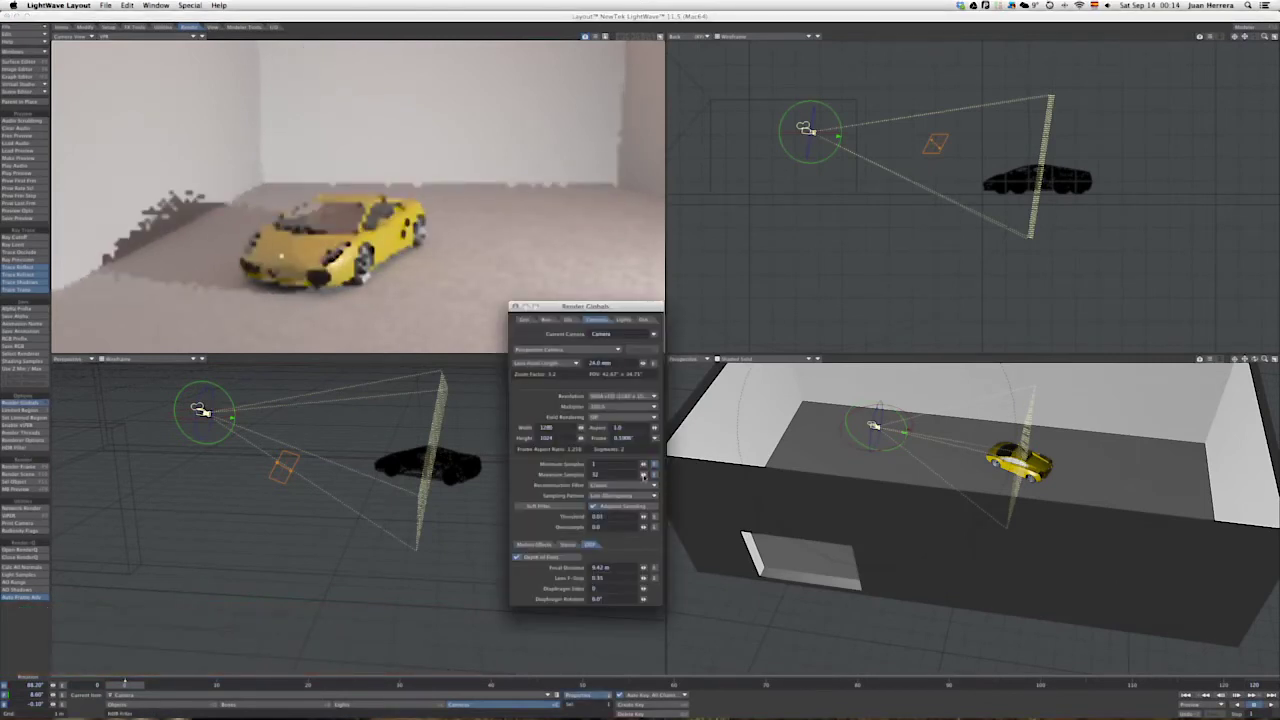
{"action": "left_click", "coordinate": [620, 474]}
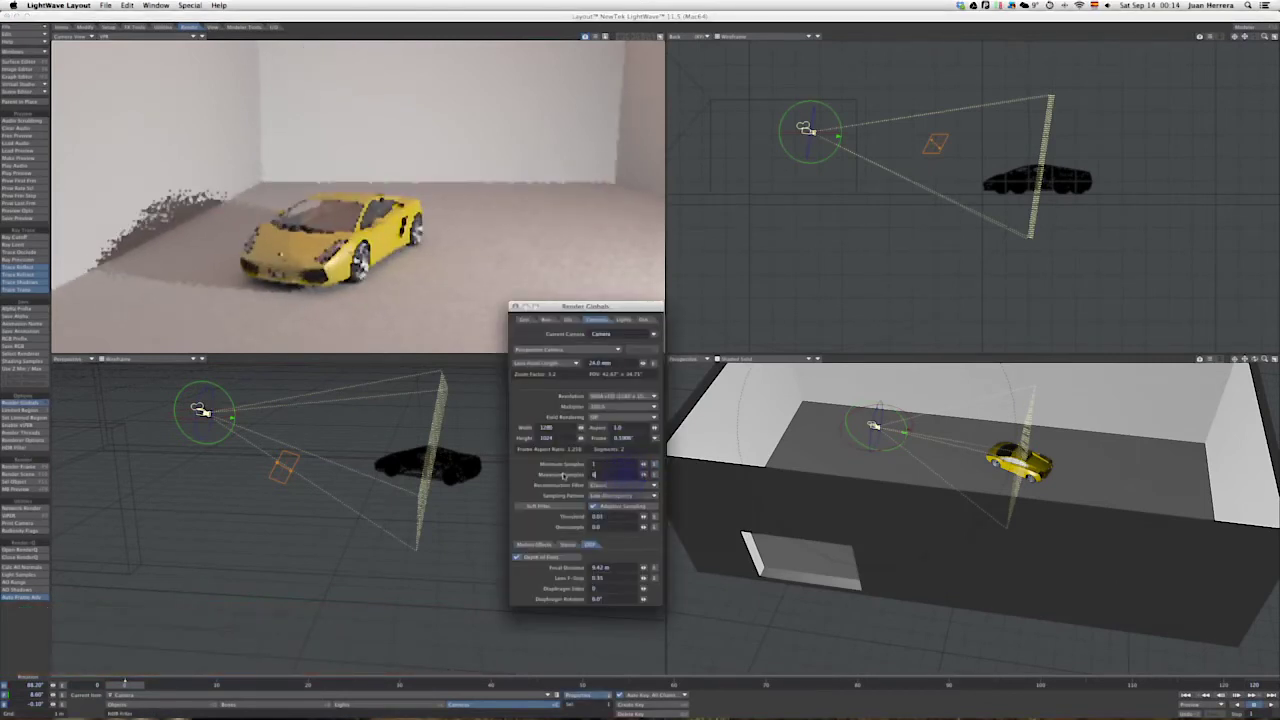
{"action": "type", "text": "64"}
{"action": "key", "text": "Return"}
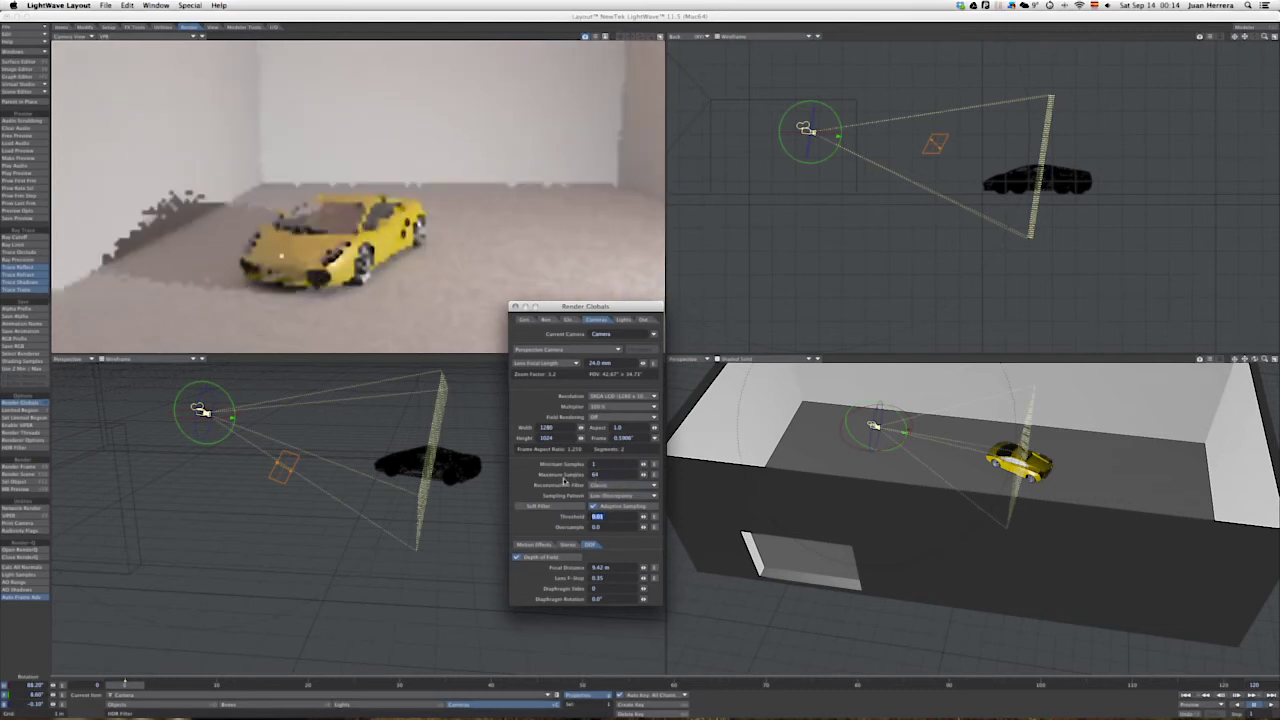
{"action": "left_click_drag", "start_coordinate": [643, 578], "coordinate": [643, 577]}
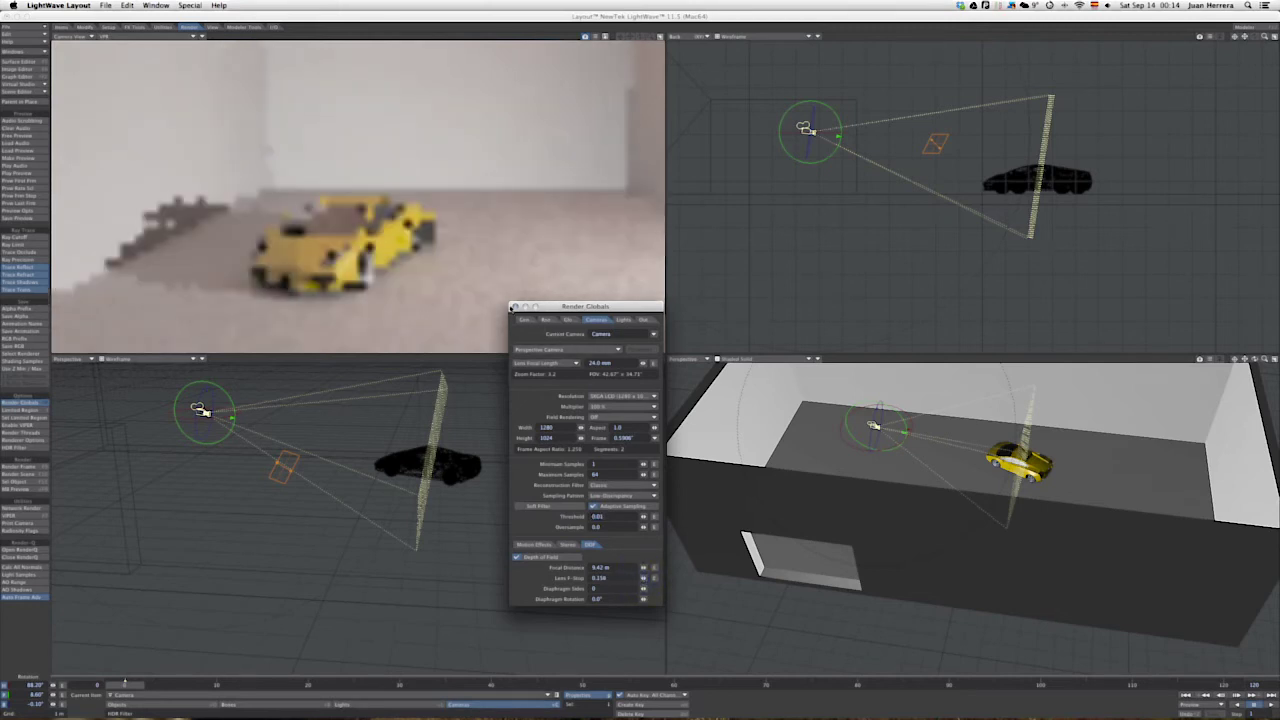
{"action": "left_click", "coordinate": [514, 306]}
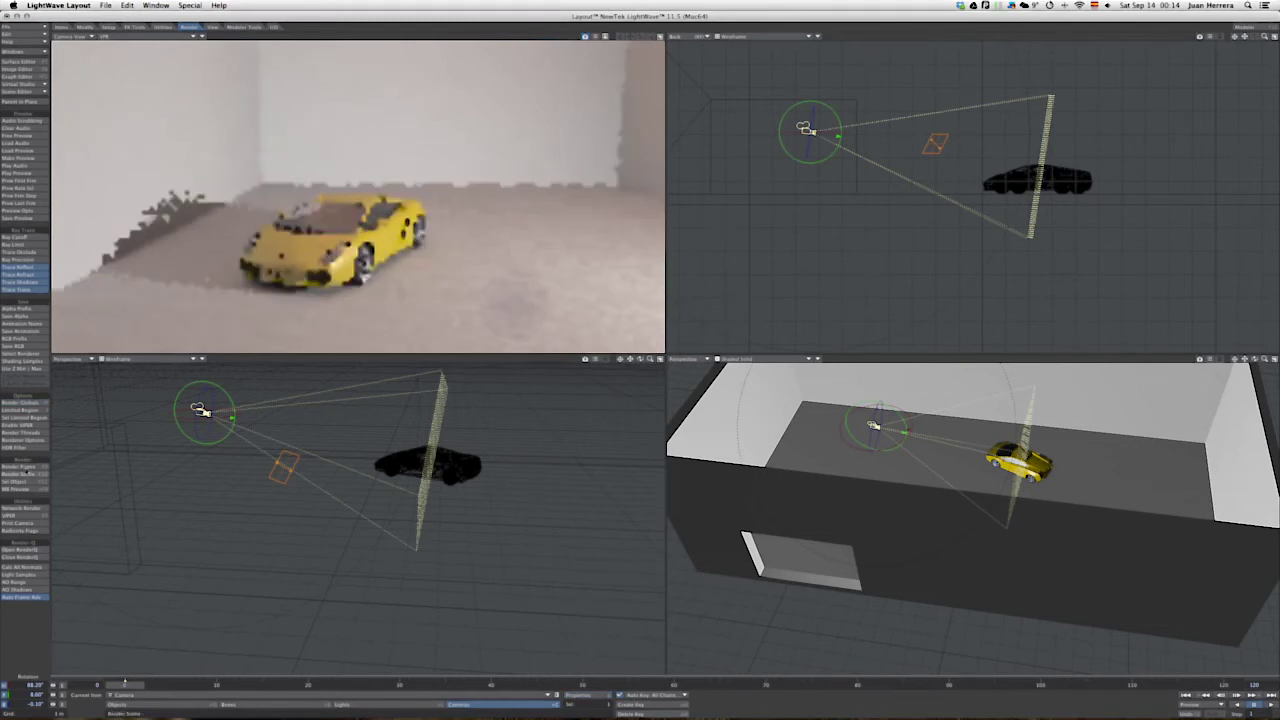
Render the frame with 64 maximum samples, dismiss the render status and close the image window.
{"action": "left_click", "coordinate": [24, 466]}
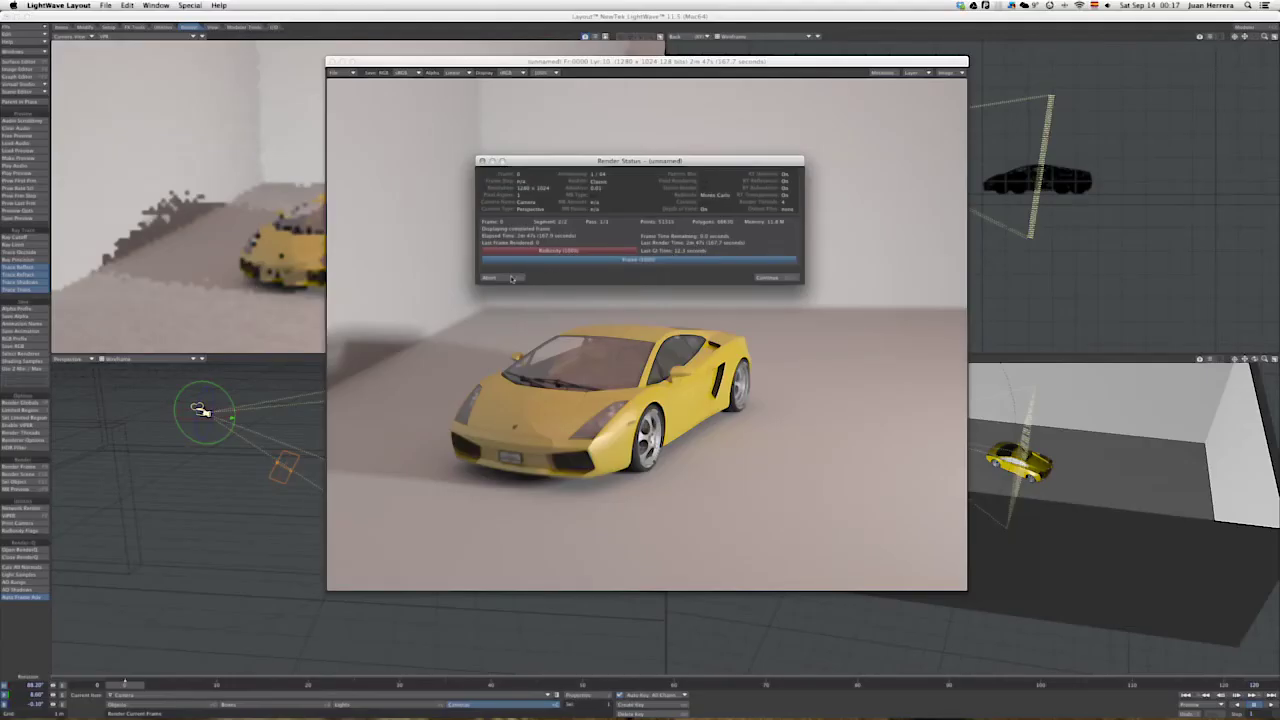
{"action": "left_click", "coordinate": [511, 278]}
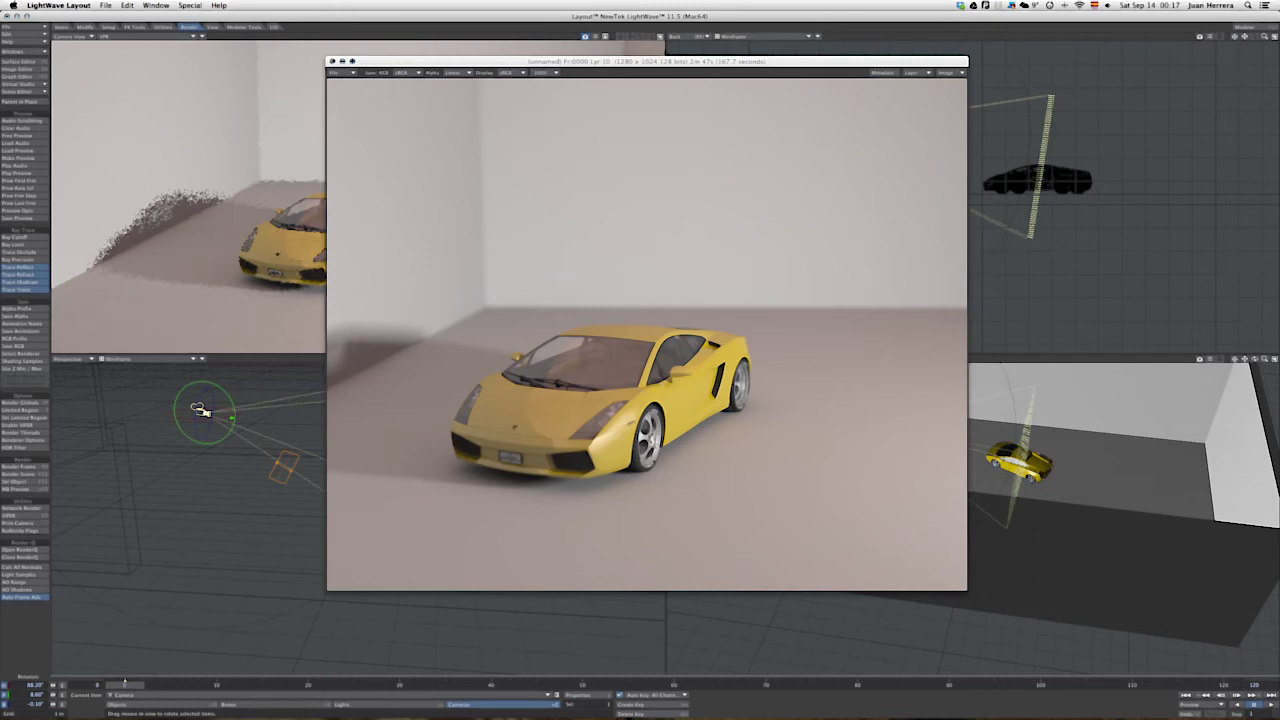
{"action": "left_click", "coordinate": [332, 61]}
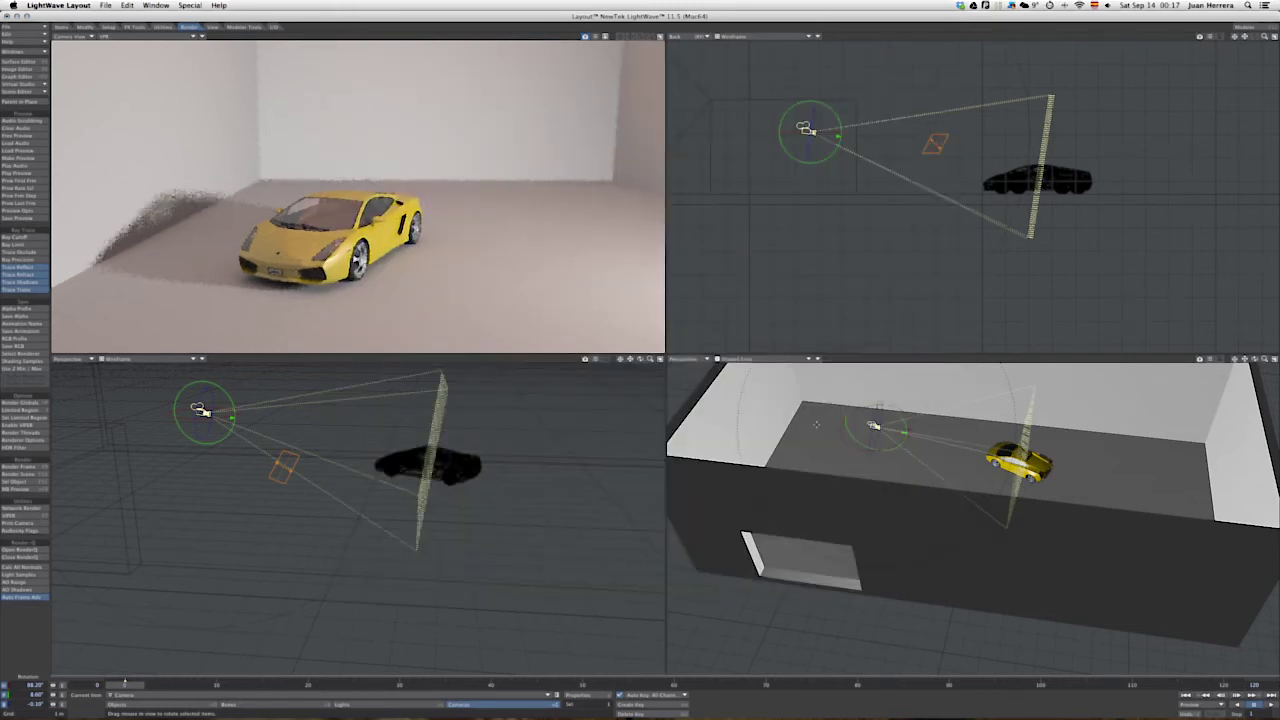
Move the camera lower and closer to the car, and rotate it to reframe the car in the Camera View.
{"action": "key", "text": "t"}
{"action": "mouse_move", "coordinate": [900, 428]}
{"action": "left_mouse_down"}
{"action": "mouse_move", "coordinate": [951, 437]}
{"action": "mouse_move", "coordinate": [924, 409]}
{"action": "mouse_move", "coordinate": [927, 431]}
{"action": "left_mouse_up"}
{"action": "left_click", "coordinate": [924, 407]}
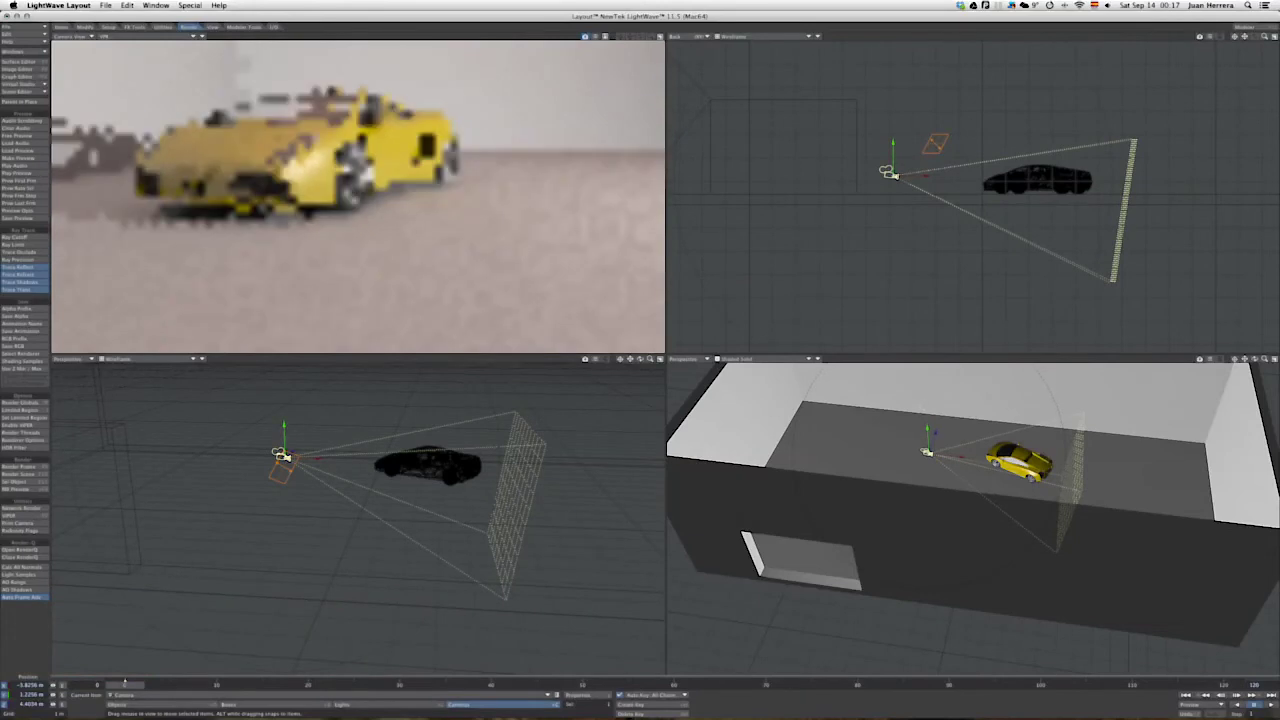
{"action": "key", "text": "y"}
{"action": "left_click", "coordinate": [527, 213]}
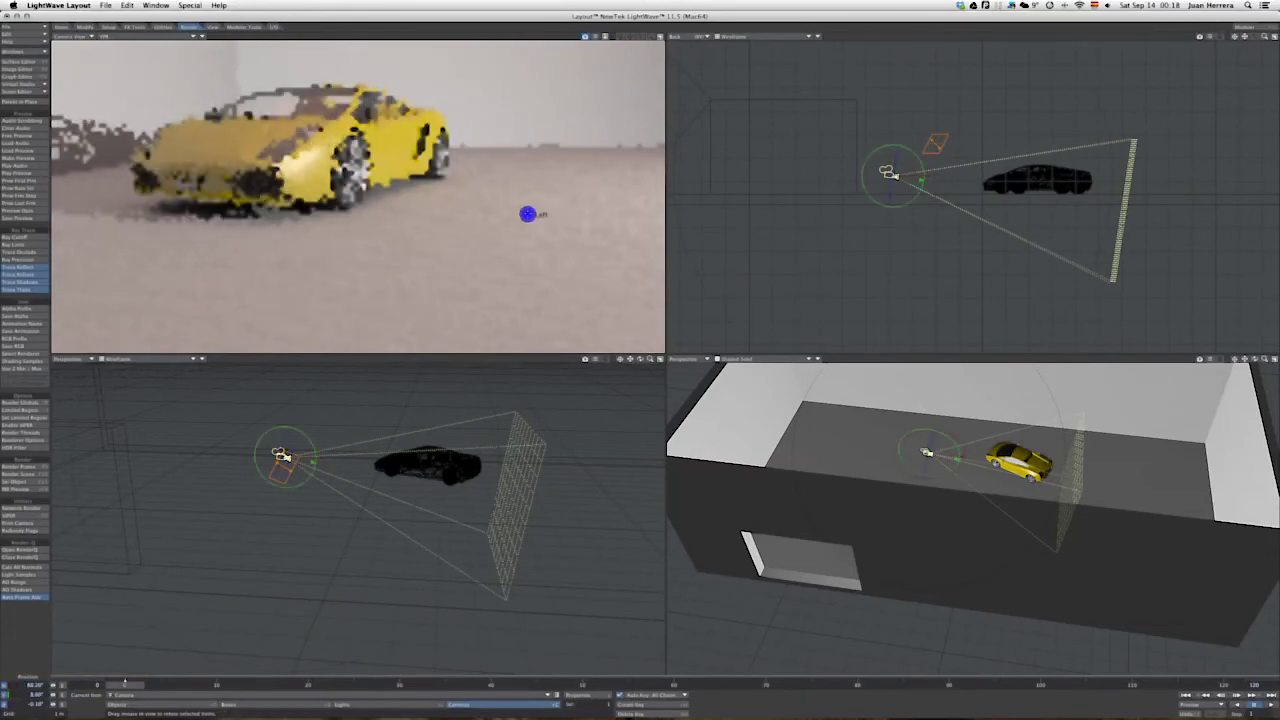
{"action": "left_click_drag", "start_coordinate": [527, 213], "coordinate": [528, 213]}
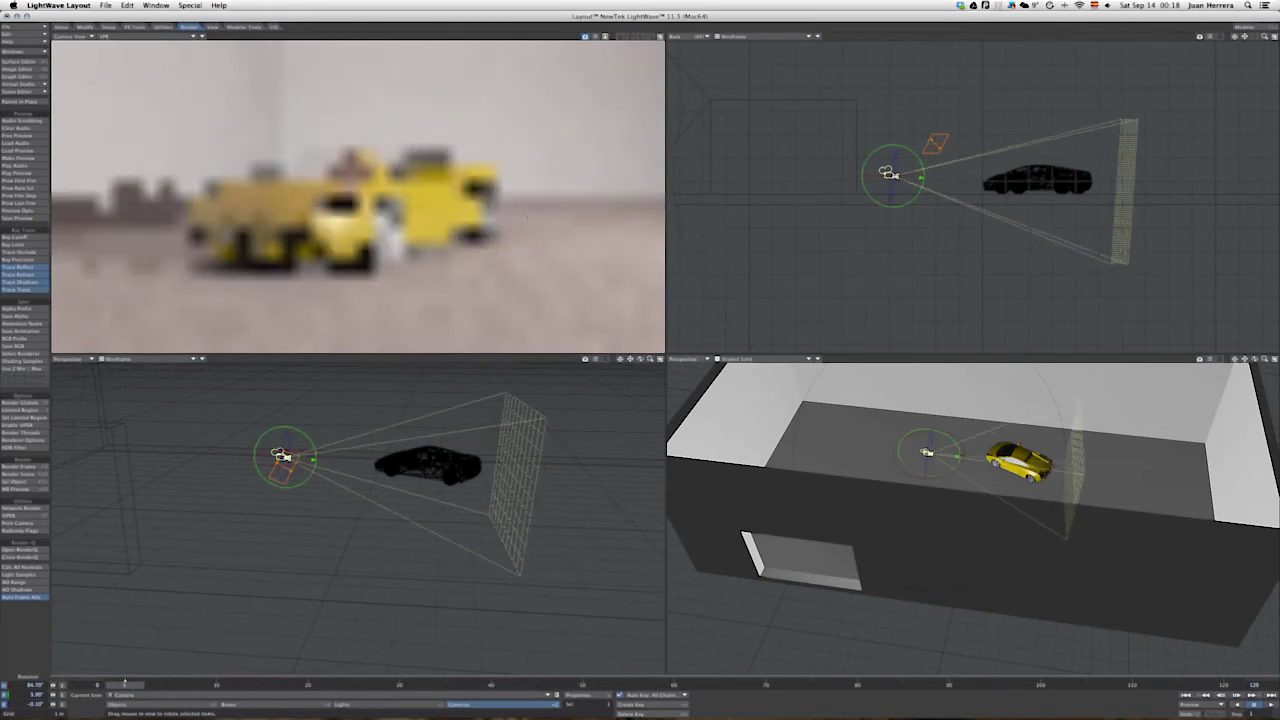
{"action": "key", "text": "t"}
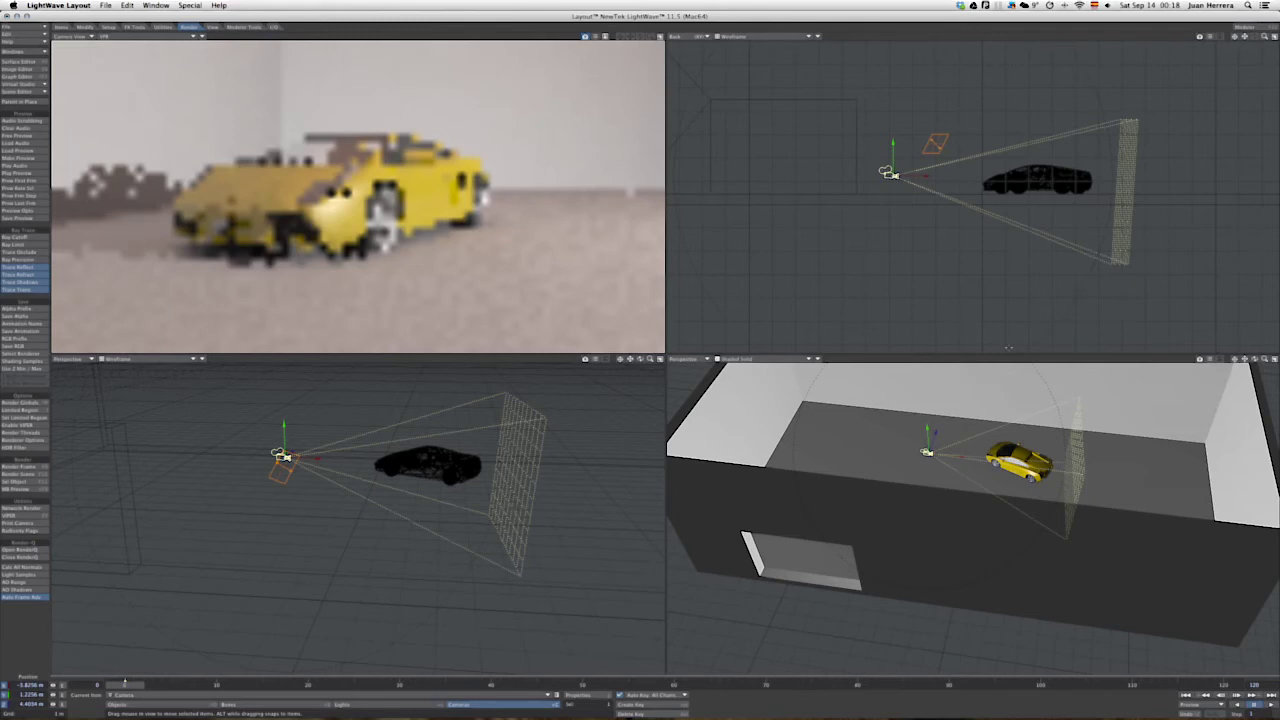
Set the focal distance to 5.7 m and the lens F-stop to about 0.11, and close Render Globals.
{"action": "key", "text": "ctrl+F8"}
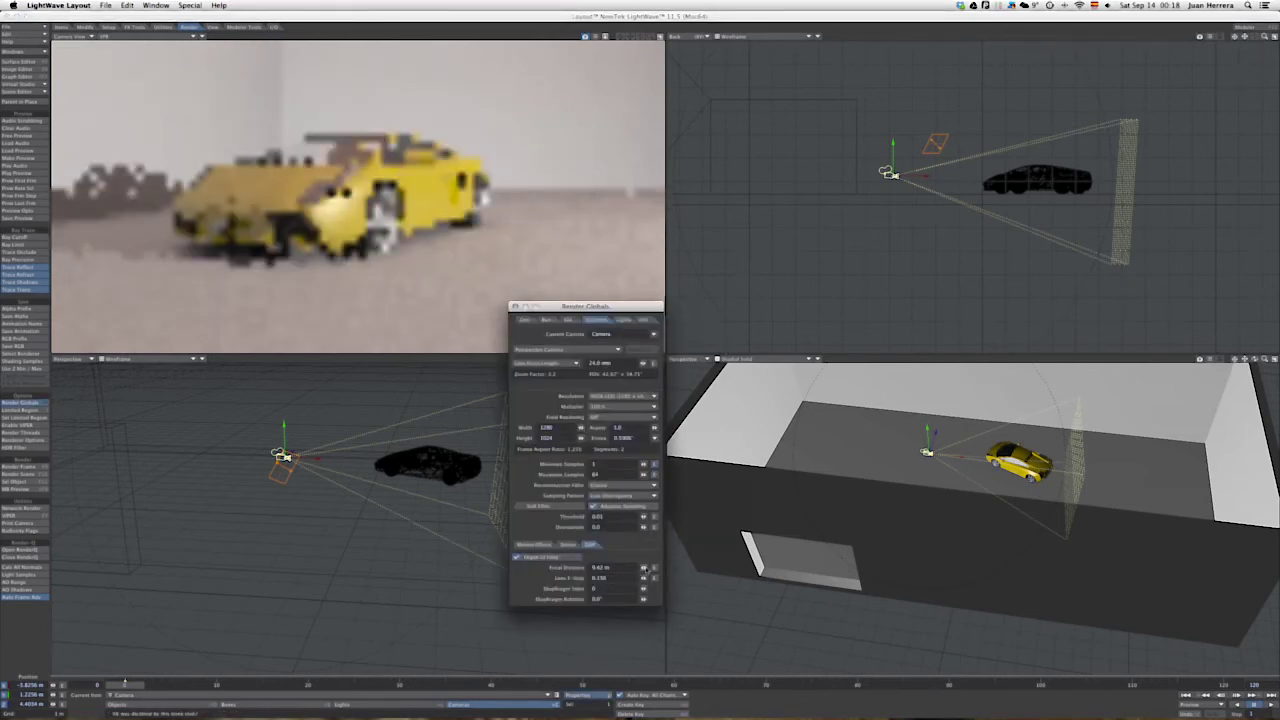
{"action": "left_click_drag", "start_coordinate": [643, 567], "coordinate": [645, 568]}
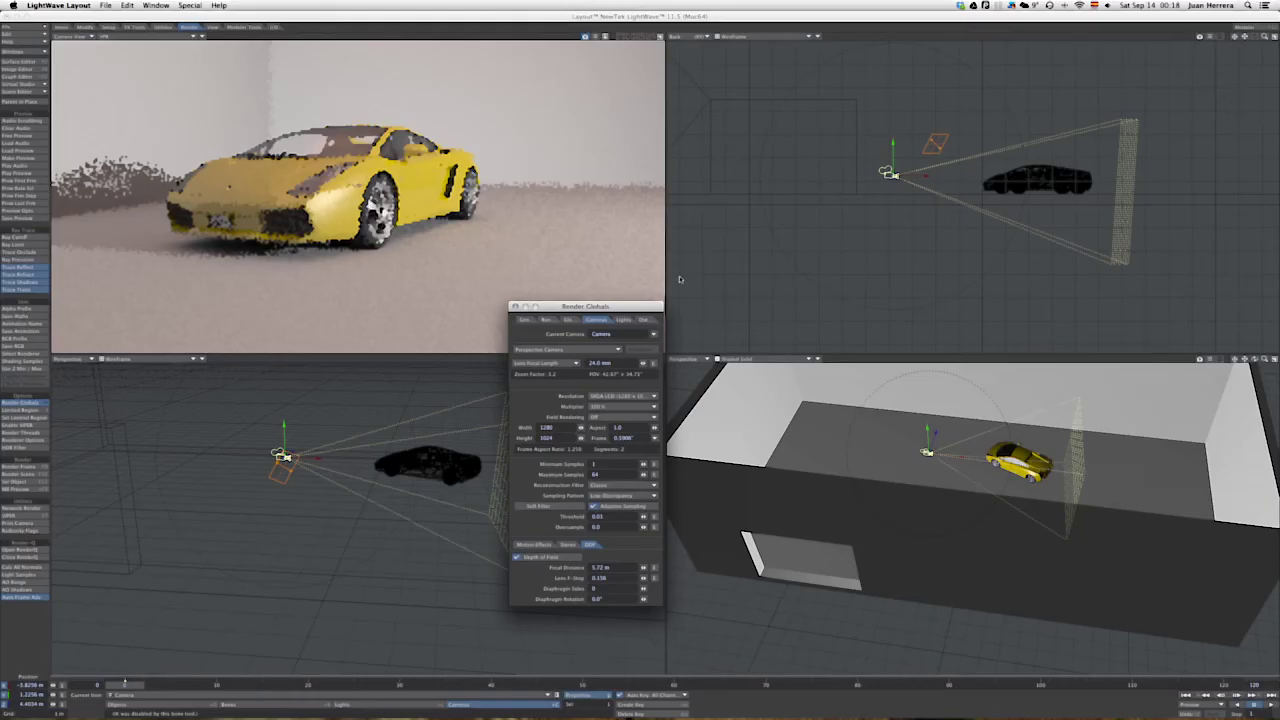
{"action": "left_click_drag", "start_coordinate": [583, 303], "coordinate": [569, 287]}
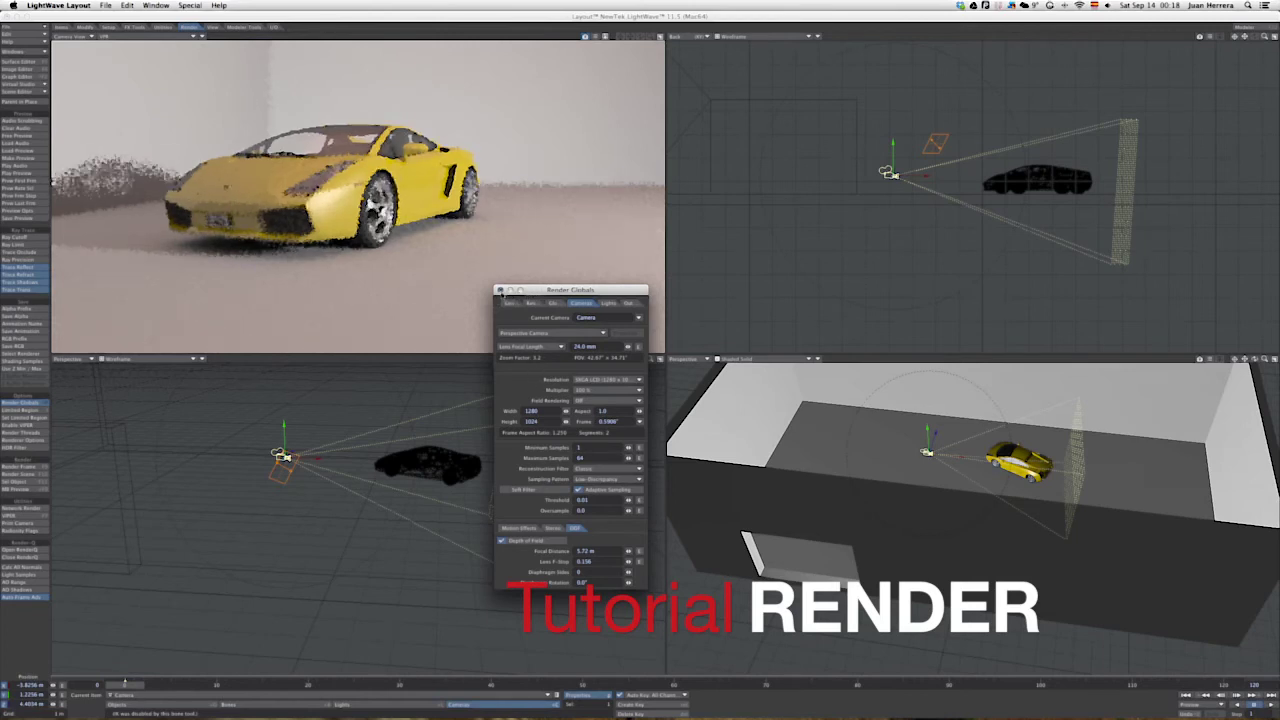
{"action": "left_click", "coordinate": [628, 562]}
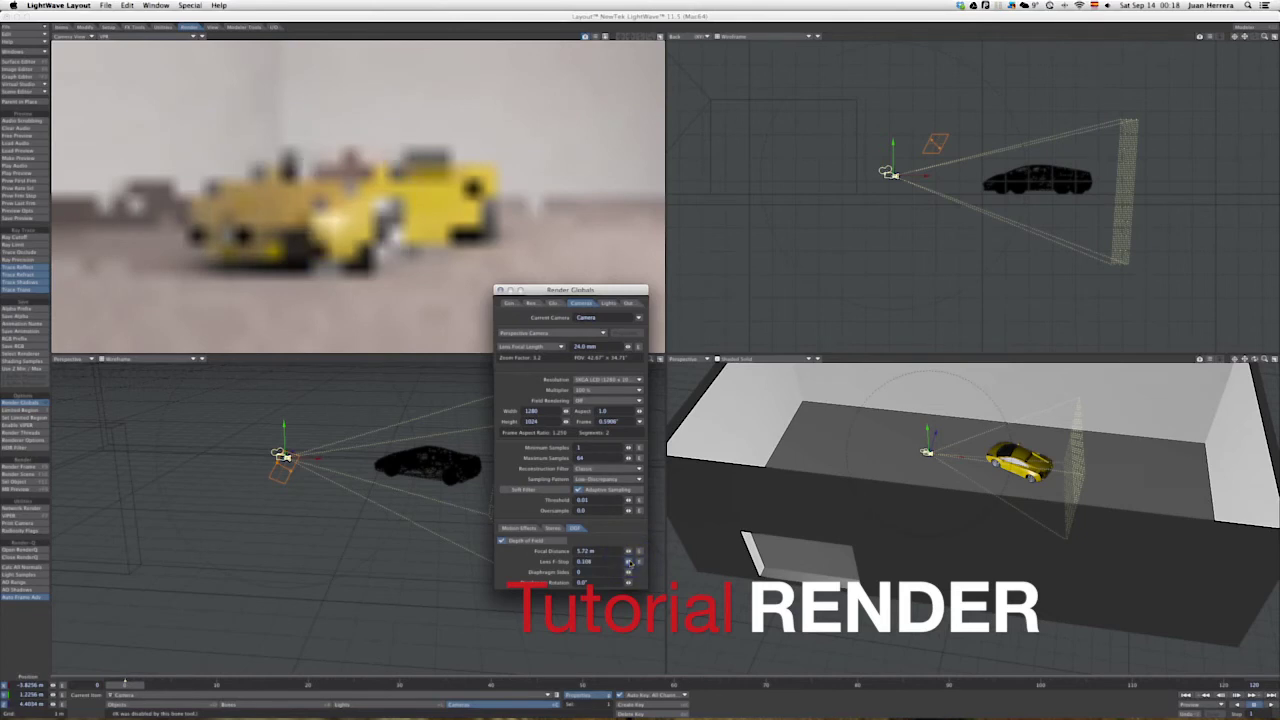
{"action": "left_click_drag", "start_coordinate": [628, 553], "coordinate": [627, 551]}
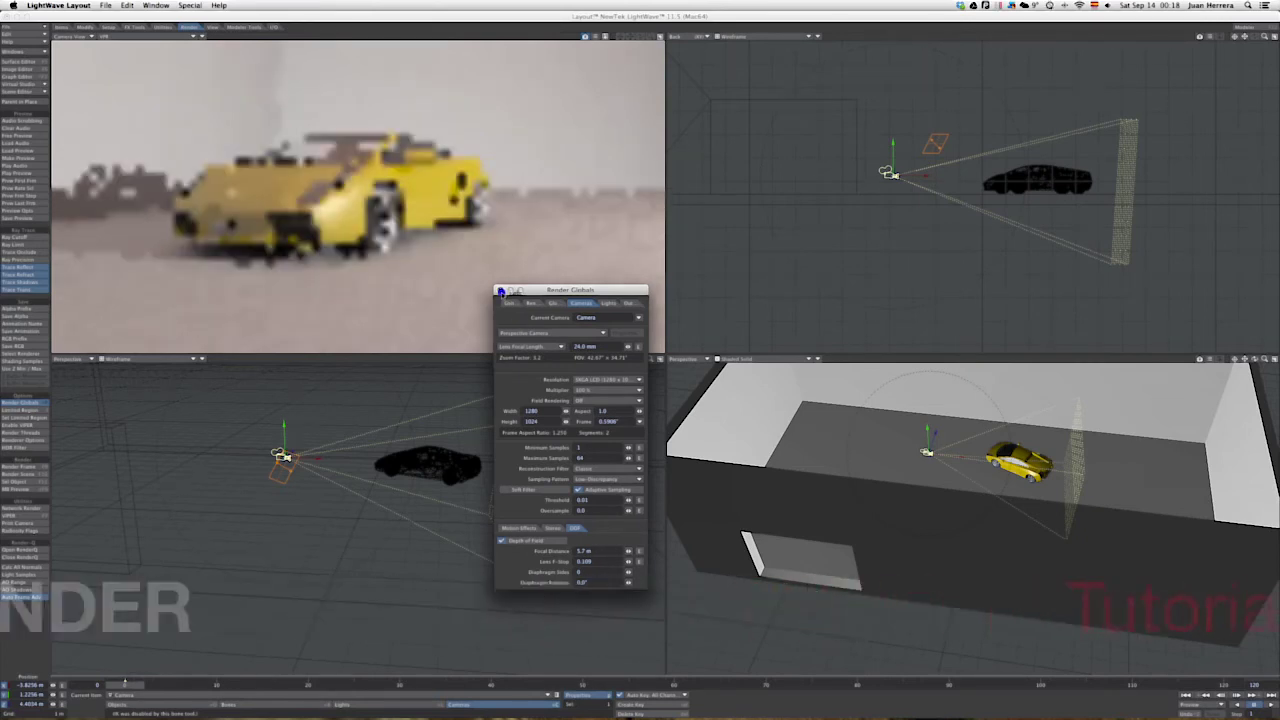
{"action": "left_click", "coordinate": [500, 291]}
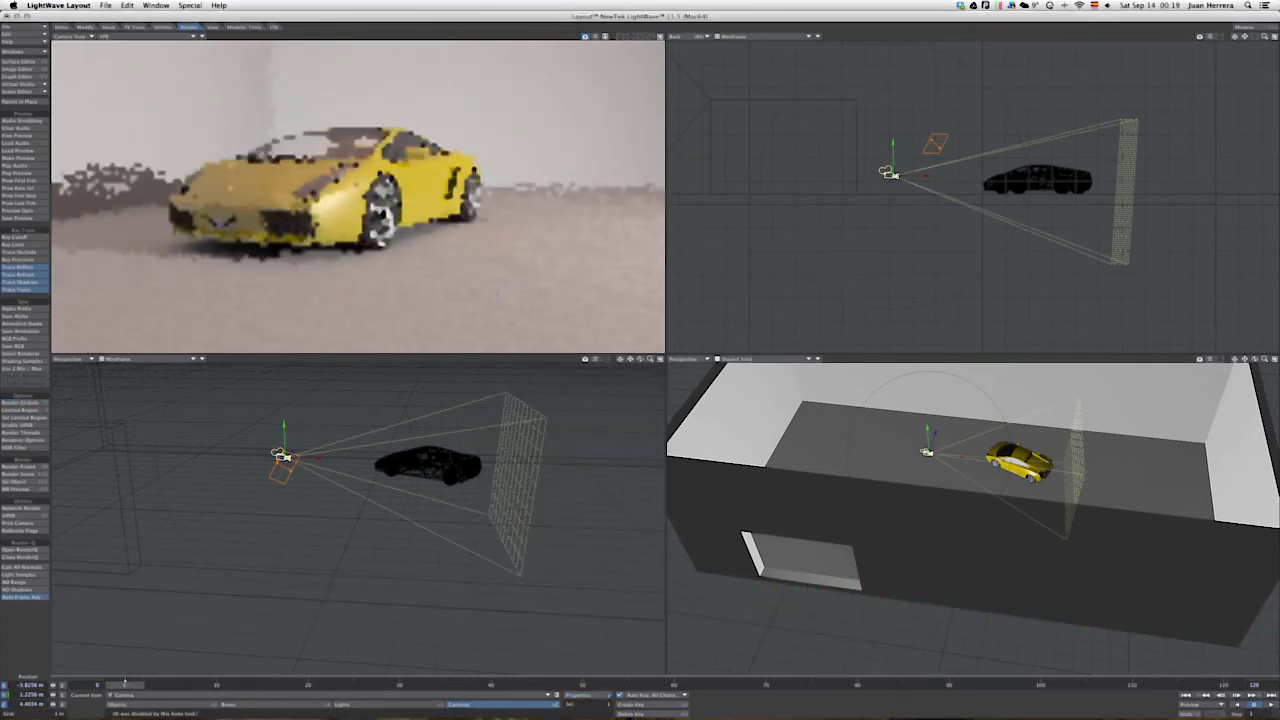
Rotate the camera slightly to recompose the car nearer the centre of the Camera View.
{"action": "key", "text": "y"}
{"action": "left_click_drag", "start_coordinate": [486, 271], "coordinate": [471, 284]}
{"action": "key", "text": "t"}
{"action": "key", "text": "y"}
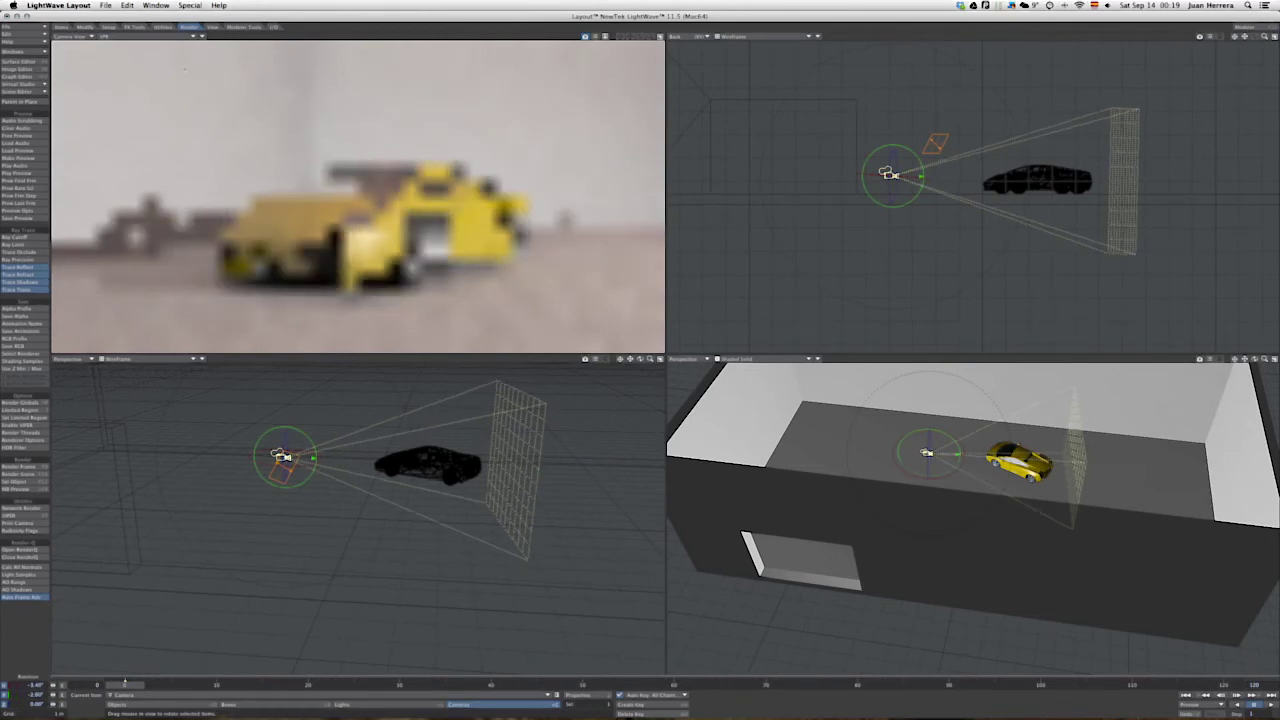
Switch the Camera View from VPR to shaded display and move the camera closer so the car fills the frame.
{"action": "left_click_drag", "start_coordinate": [170, 36], "coordinate": [170, 42]}
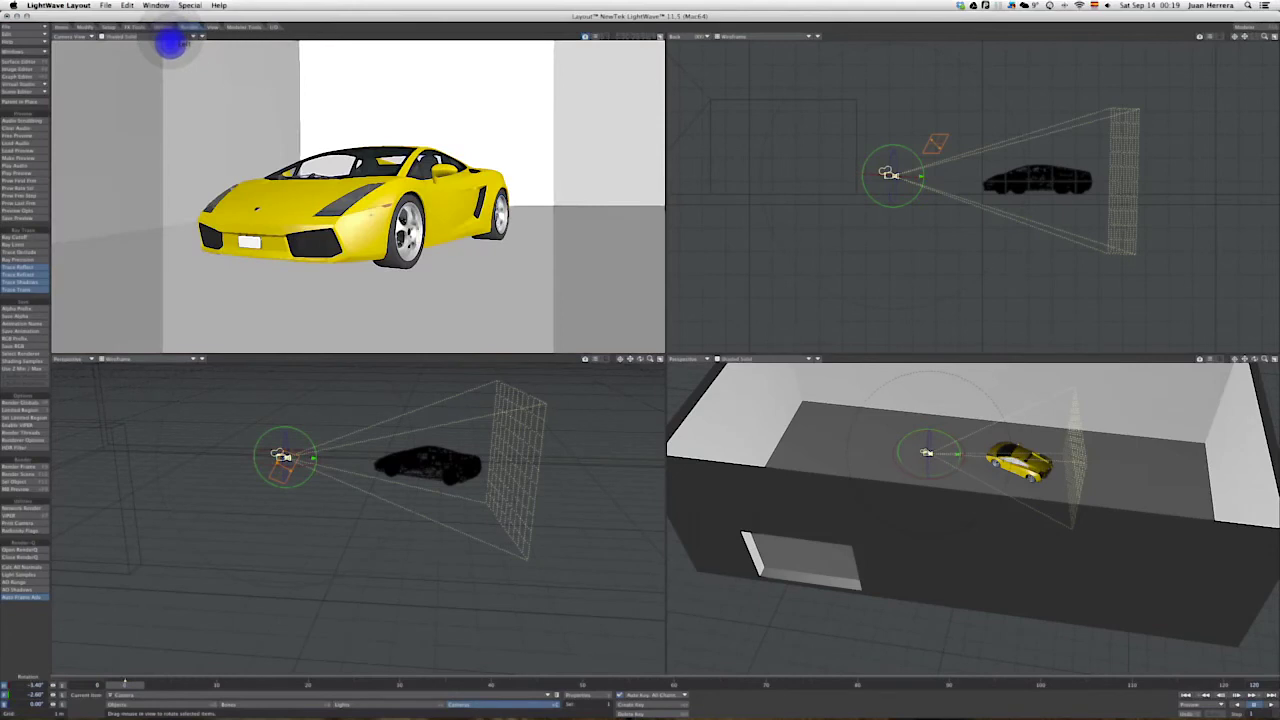
{"action": "key", "text": "t"}
{"action": "left_click_drag", "start_coordinate": [376, 290], "coordinate": [376, 289]}
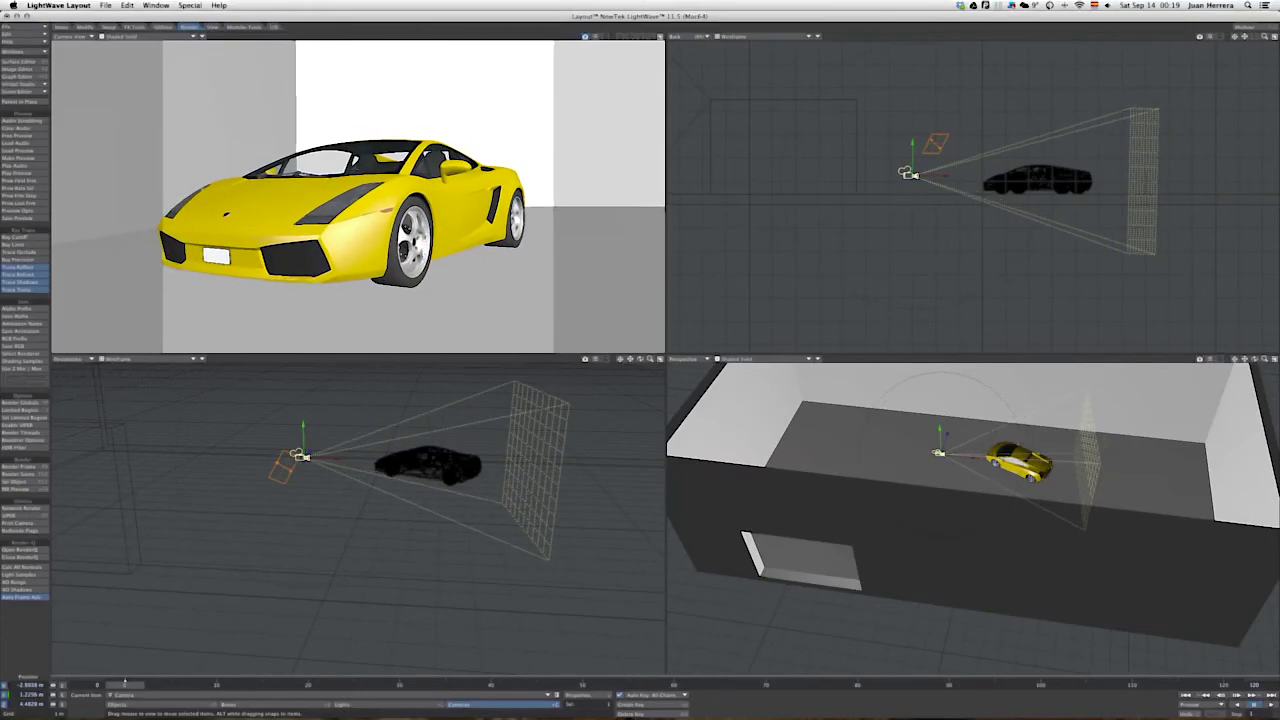
{"action": "left_click_drag", "start_coordinate": [470, 276], "coordinate": [470, 276]}
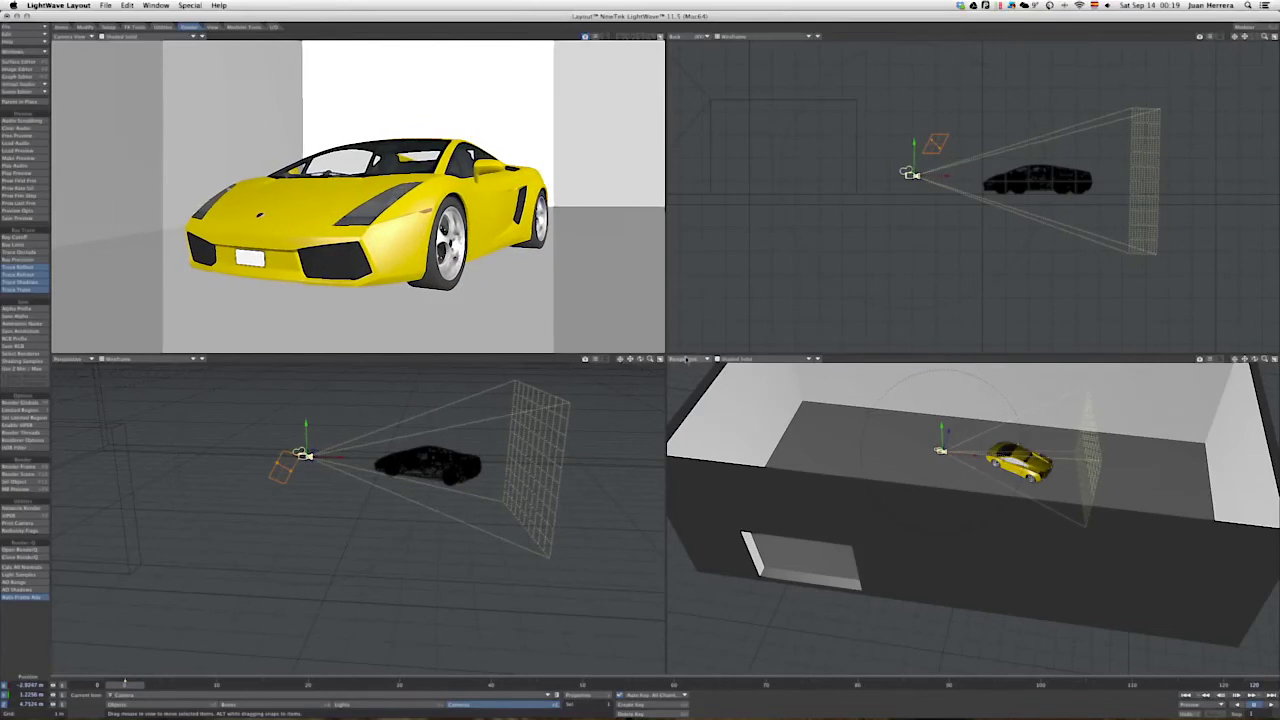
Fine-tune the camera's depth of field in Render Globals, close it and start rendering the current frame.
{"action": "key", "text": "alt+F10"}
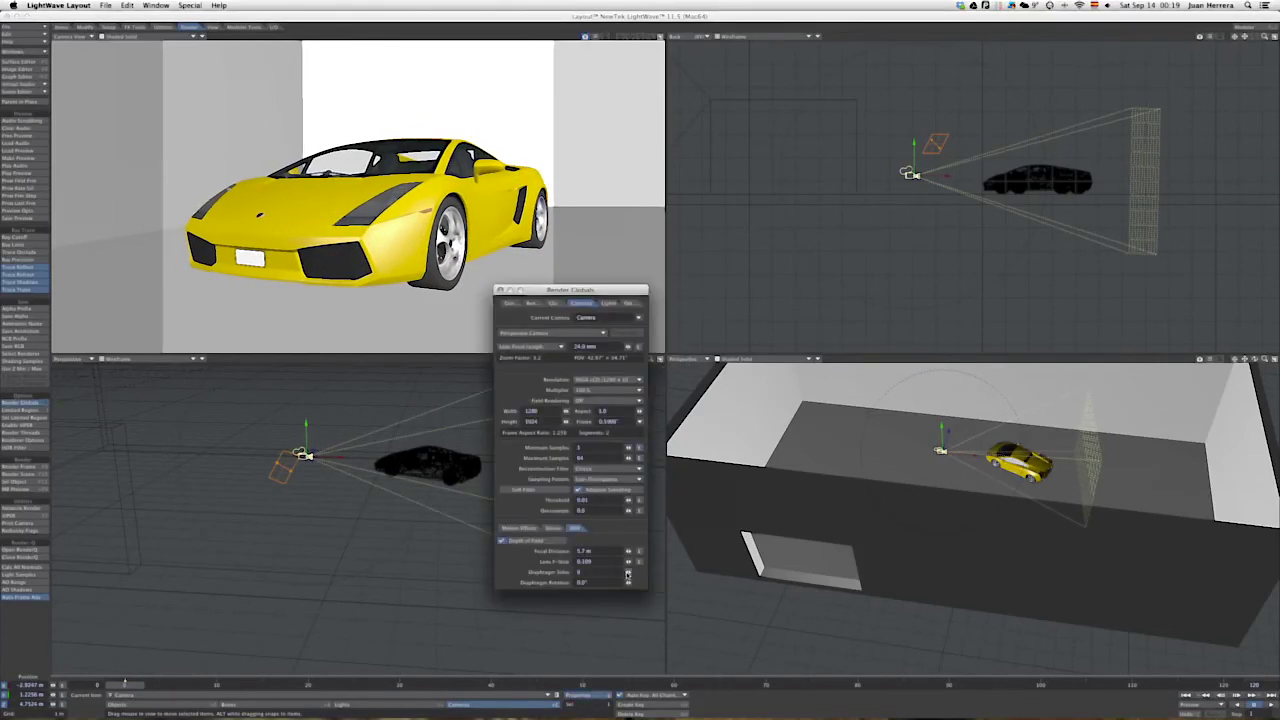
{"action": "left_click_drag", "start_coordinate": [628, 556], "coordinate": [631, 557]}
{"action": "left_click", "coordinate": [501, 290]}
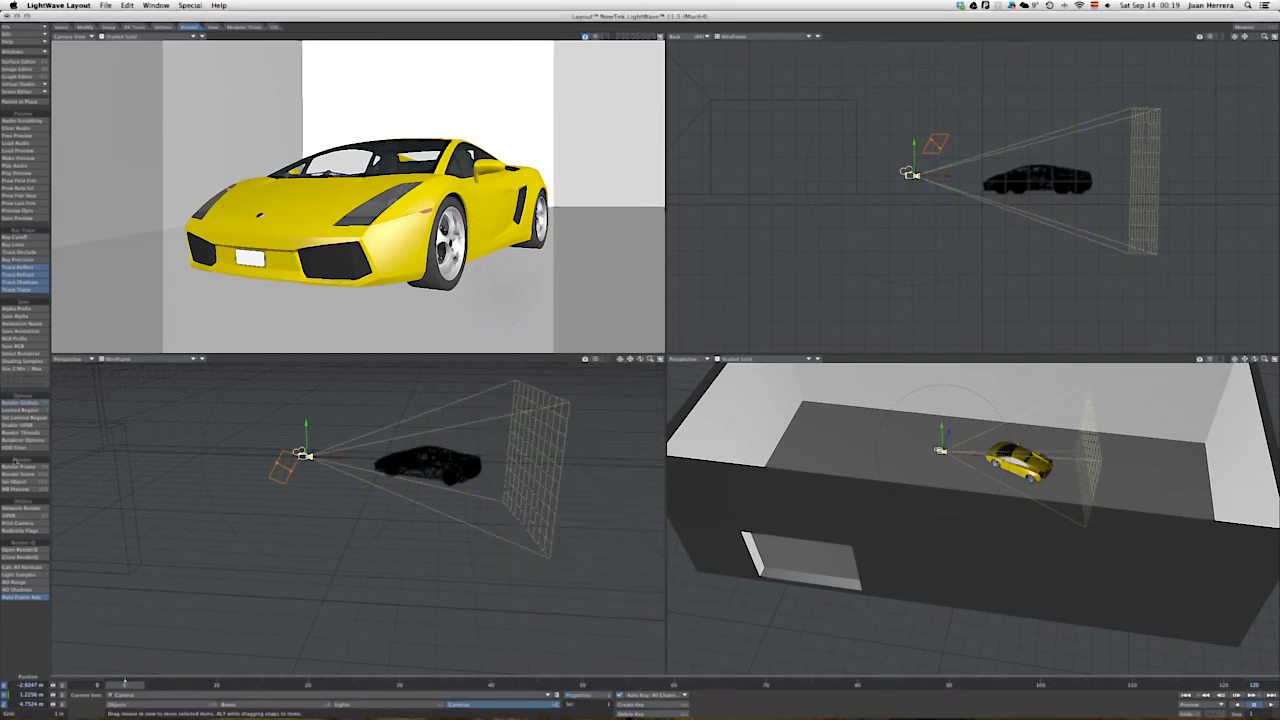
{"action": "left_click", "coordinate": [25, 467]}
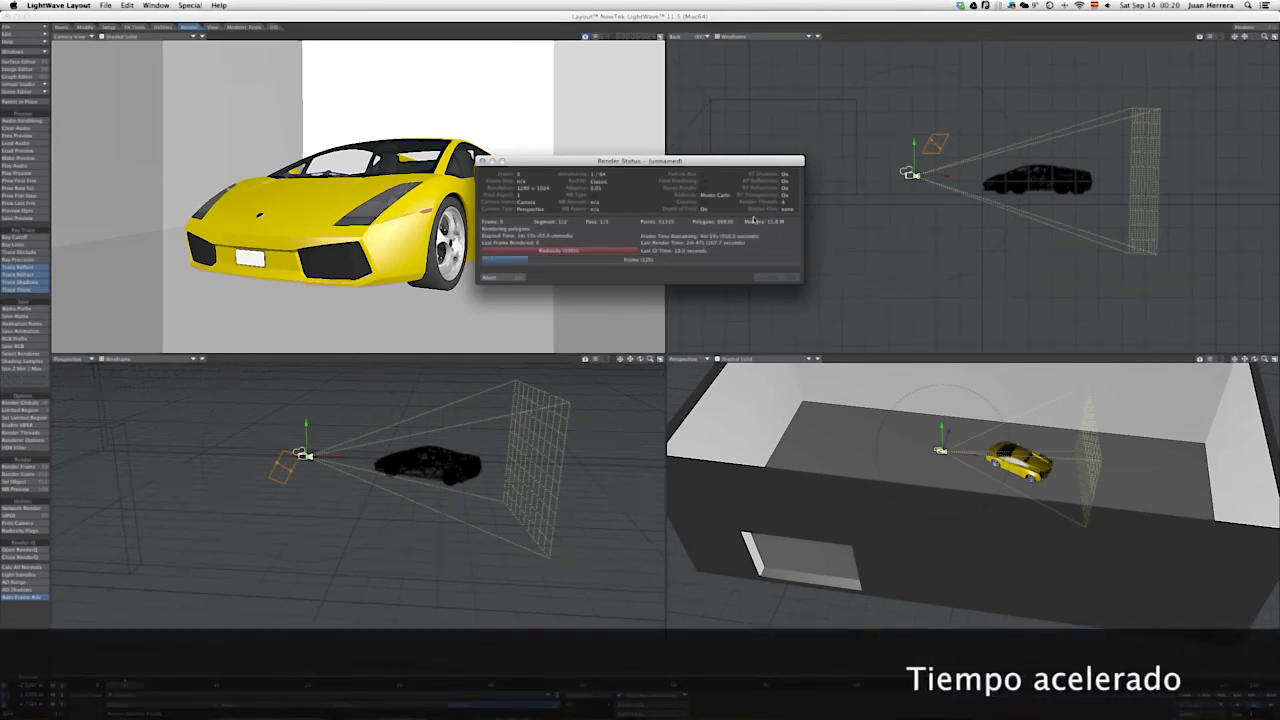
Dismiss the render status once the frame completes, inspect the blurred car render and close the image viewer.
{"action": "left_click_drag", "start_coordinate": [541, 163], "coordinate": [546, 270]}
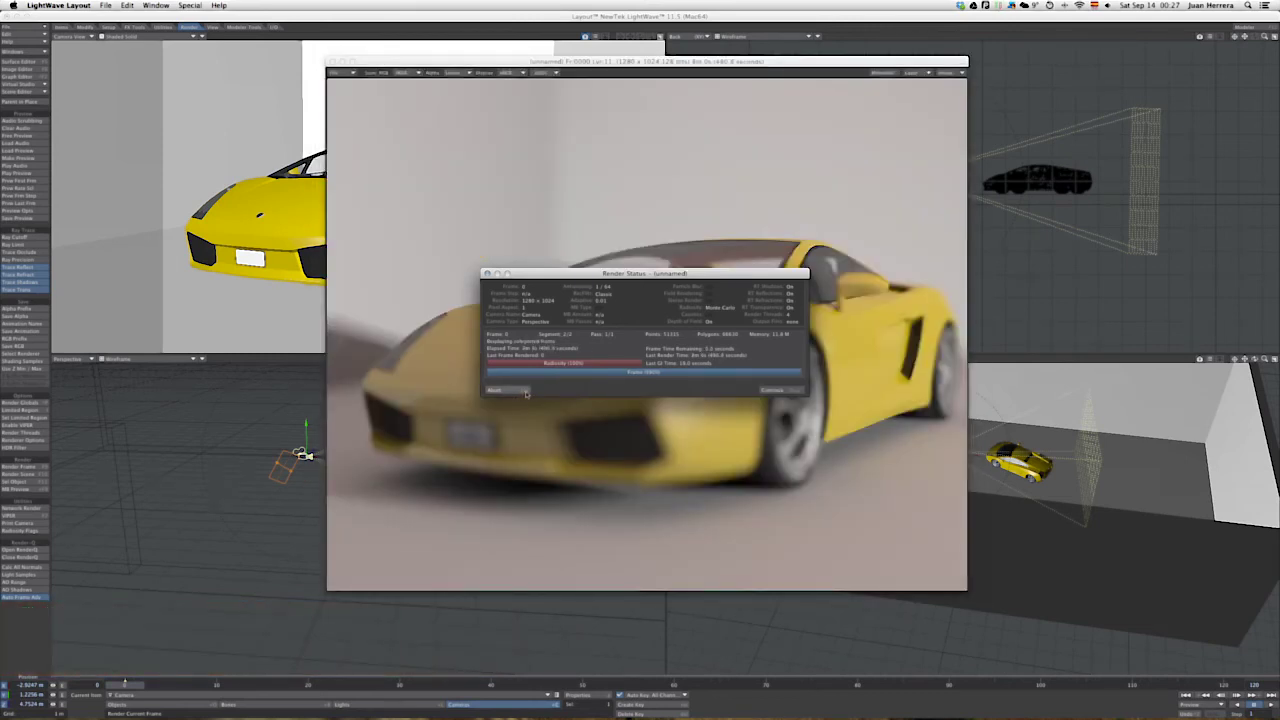
{"action": "left_click", "coordinate": [526, 391]}
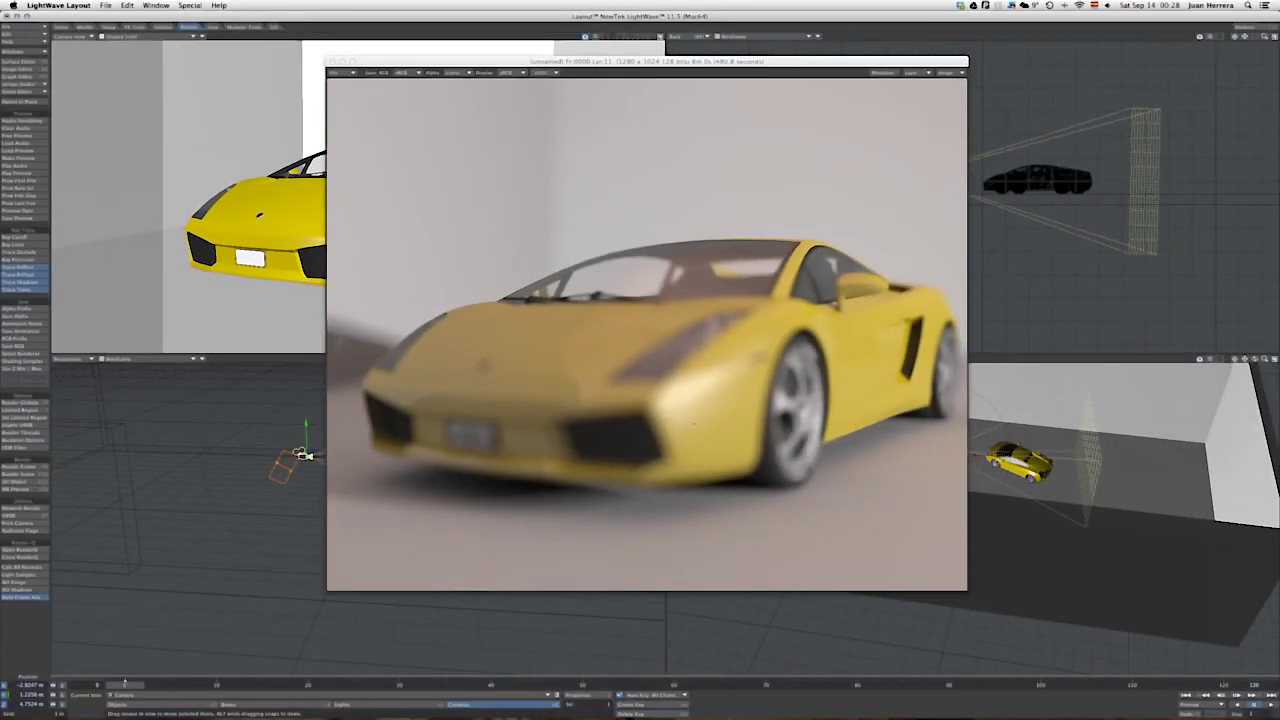
{"action": "left_click", "coordinate": [668, 298]}
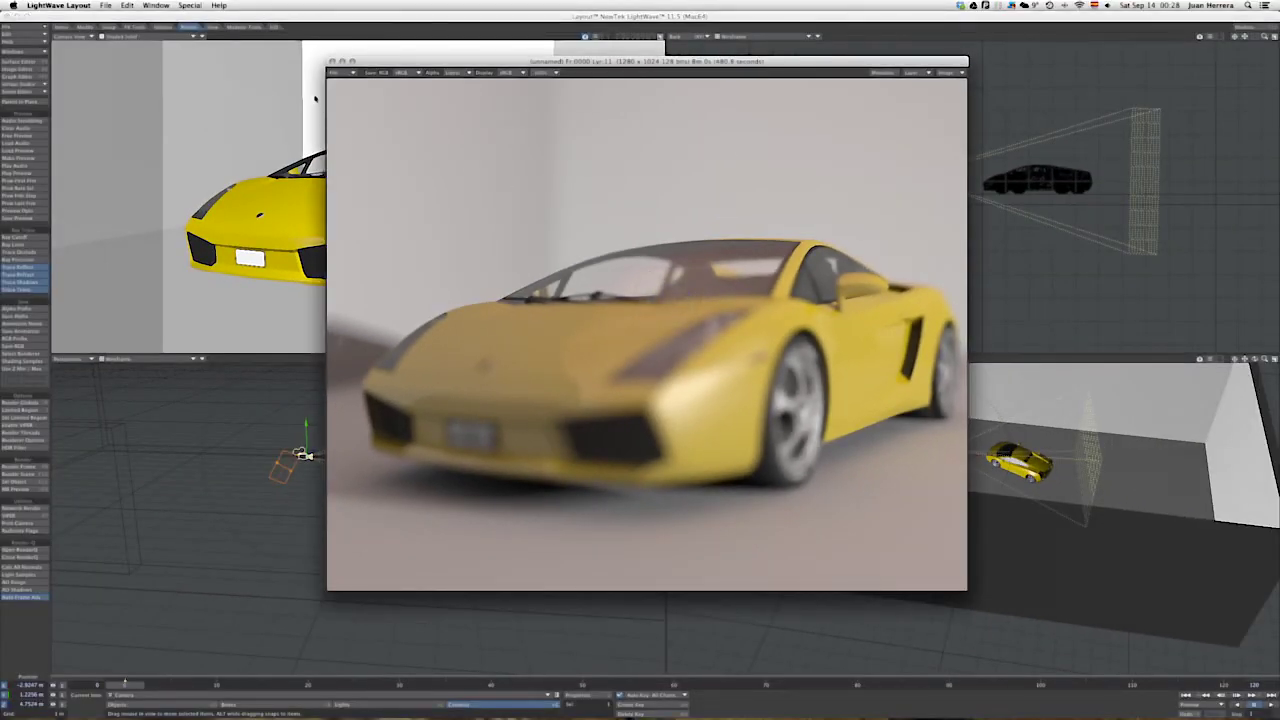
{"action": "left_click", "coordinate": [343, 62]}
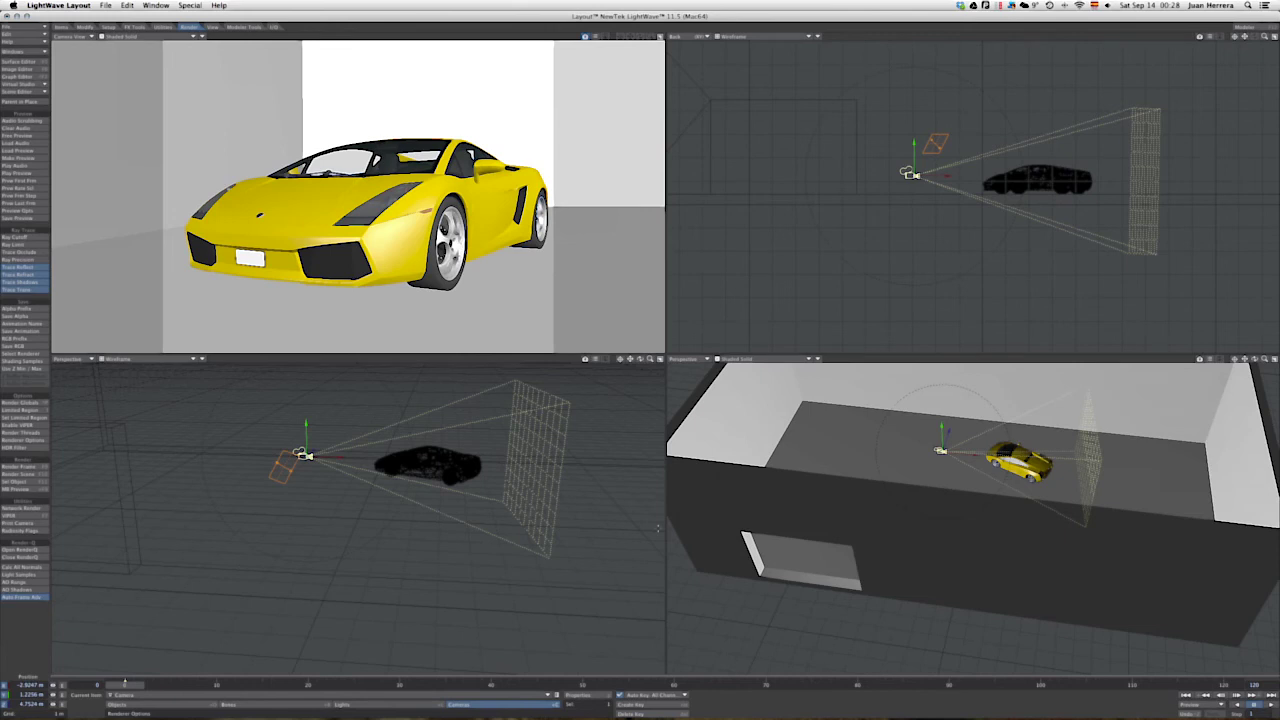
Readjust the camera's focal distance and lens F-stop in Render Globals to refocus the car, and close it.
{"action": "key", "text": "alt+F10"}
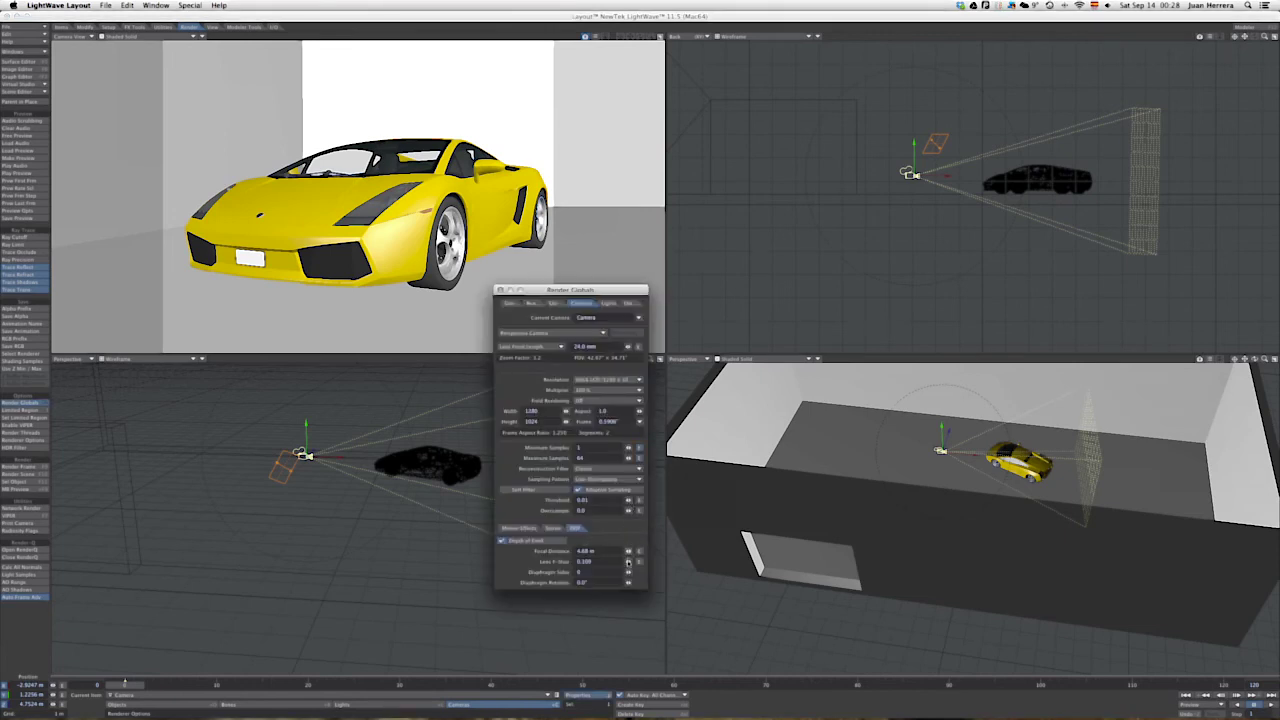
{"action": "left_click_drag", "start_coordinate": [628, 562], "coordinate": [629, 552]}
{"action": "left_click_drag", "start_coordinate": [629, 566], "coordinate": [629, 555]}
{"action": "left_click_drag", "start_coordinate": [629, 552], "coordinate": [629, 552]}
{"action": "left_click", "coordinate": [500, 290]}
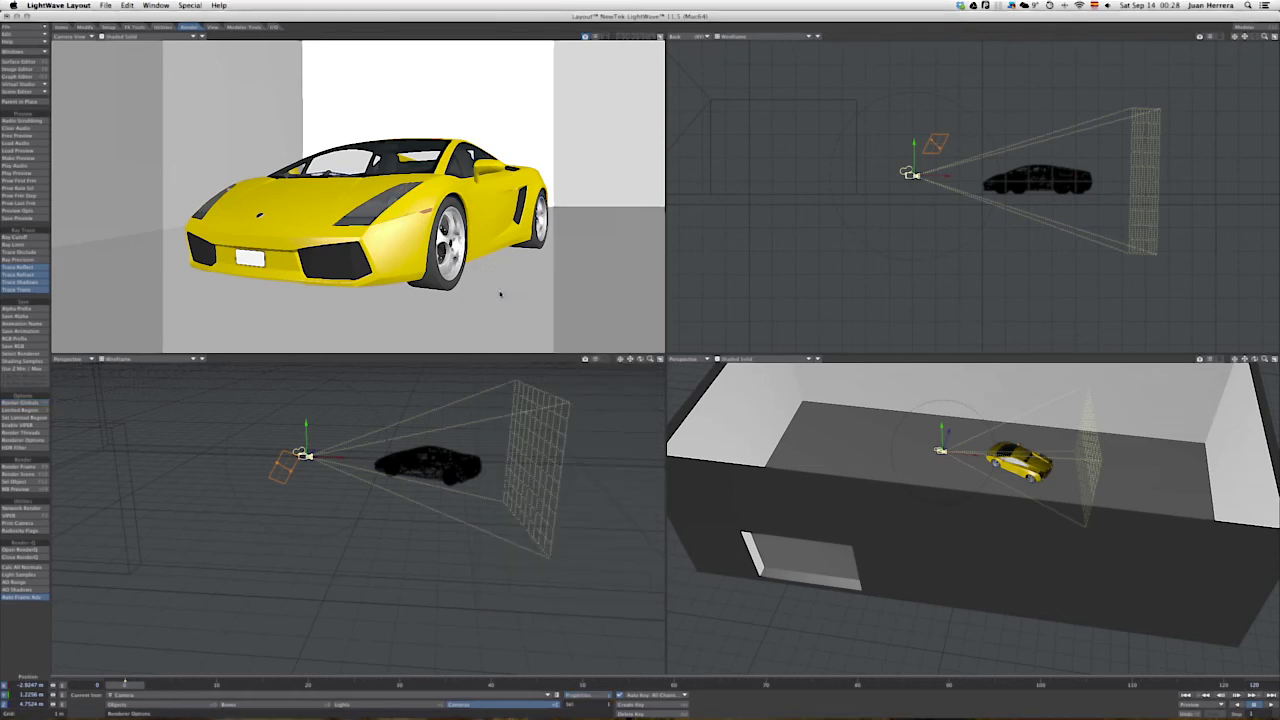
Set the car's Body surface to about 63.5% specularity, 35.5% glossiness and 24% reflection in the Surface Editor.
{"action": "key", "text": "F5"}
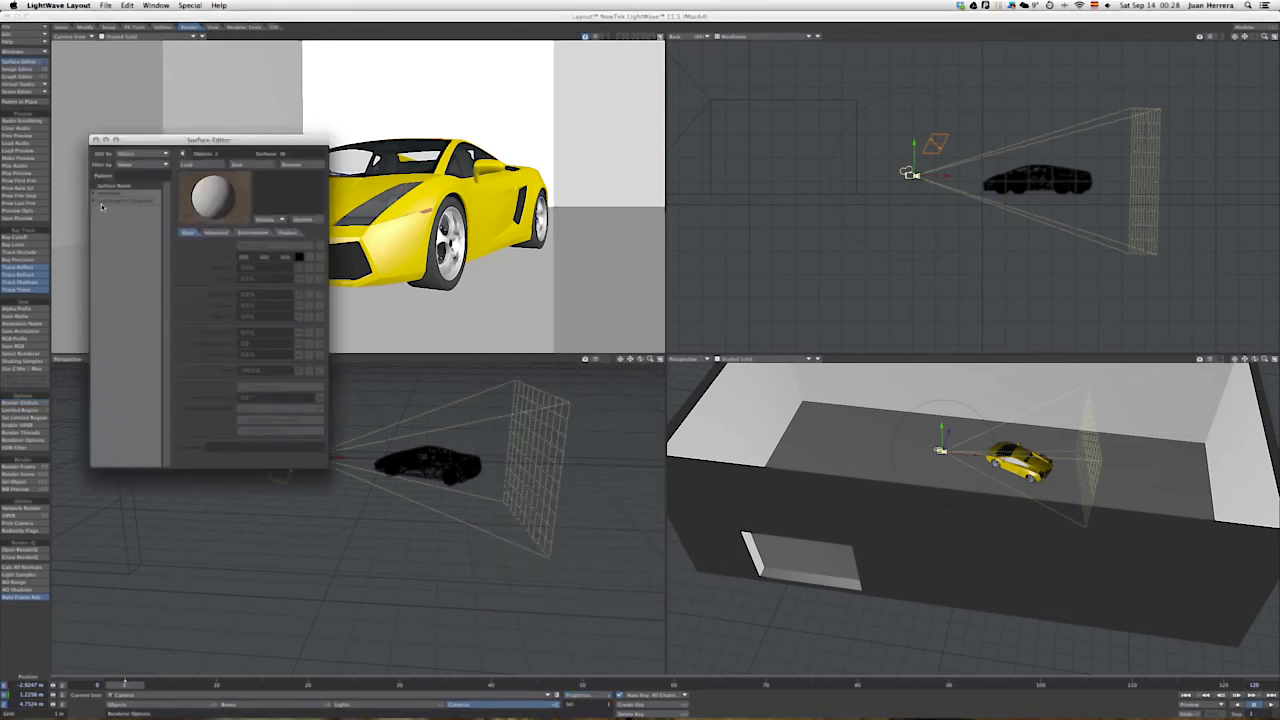
{"action": "left_click", "coordinate": [95, 204]}
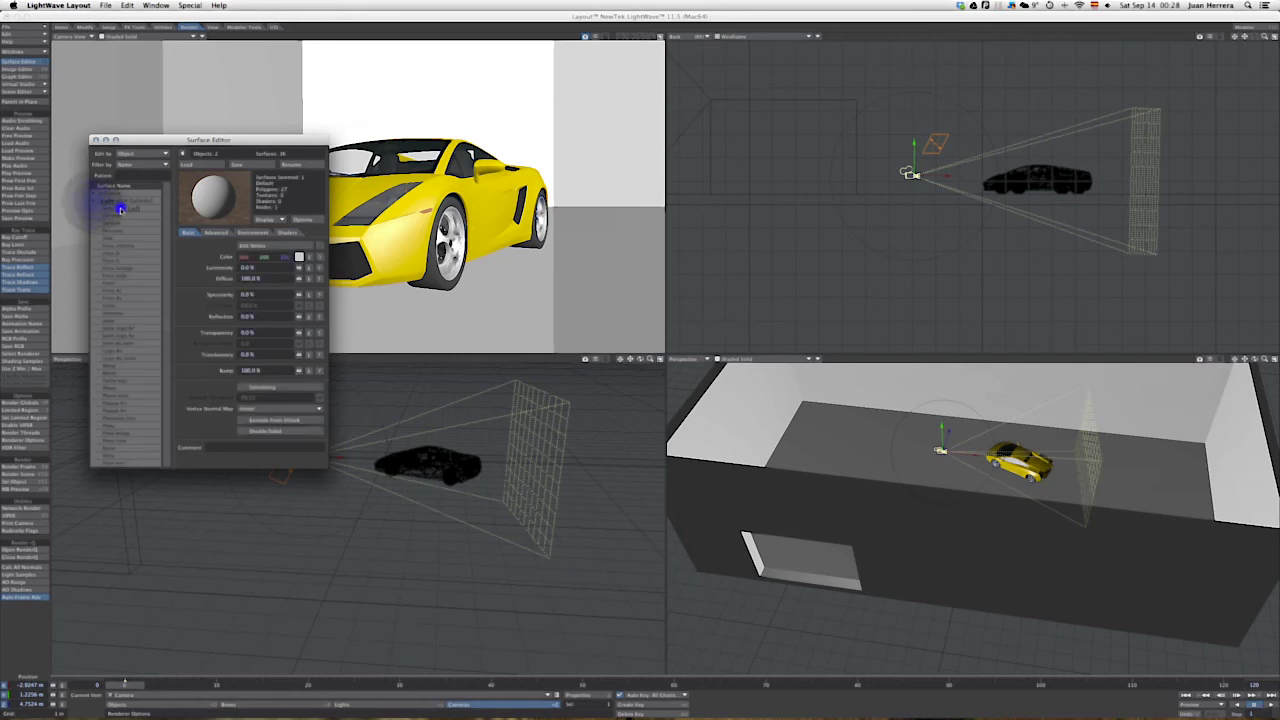
{"action": "left_click", "coordinate": [121, 209]}
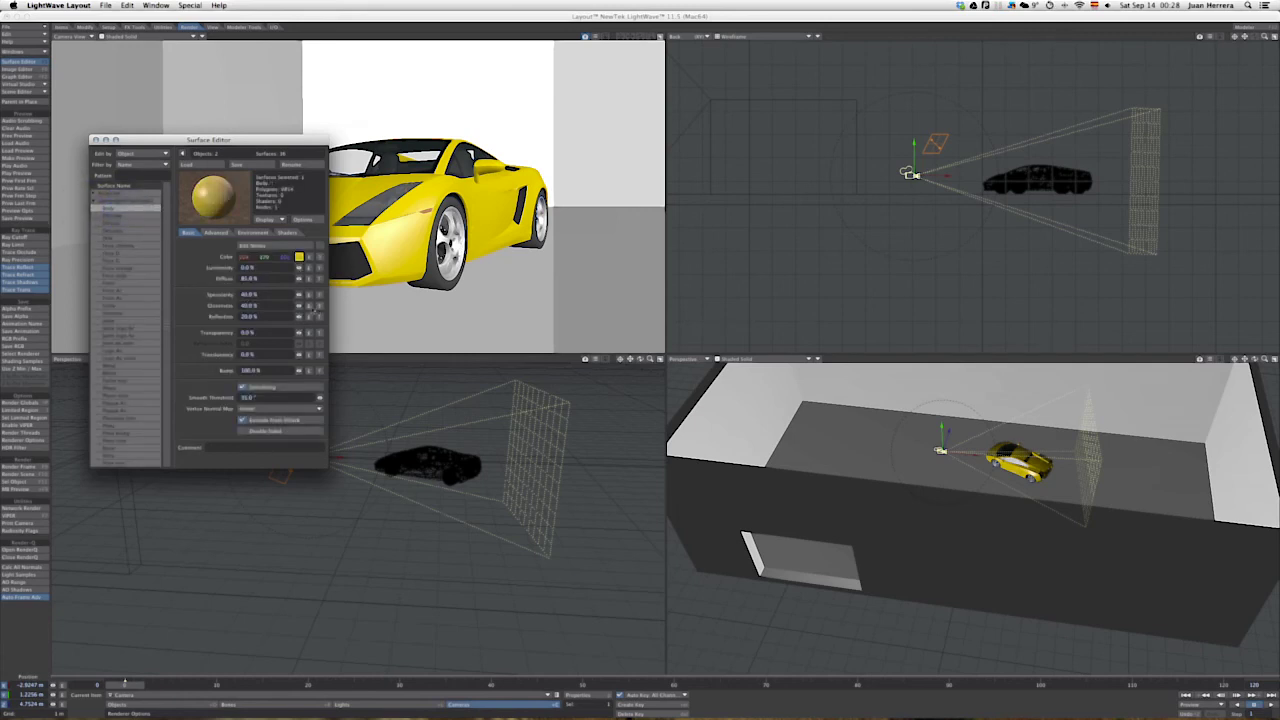
{"action": "left_click", "coordinate": [298, 316]}
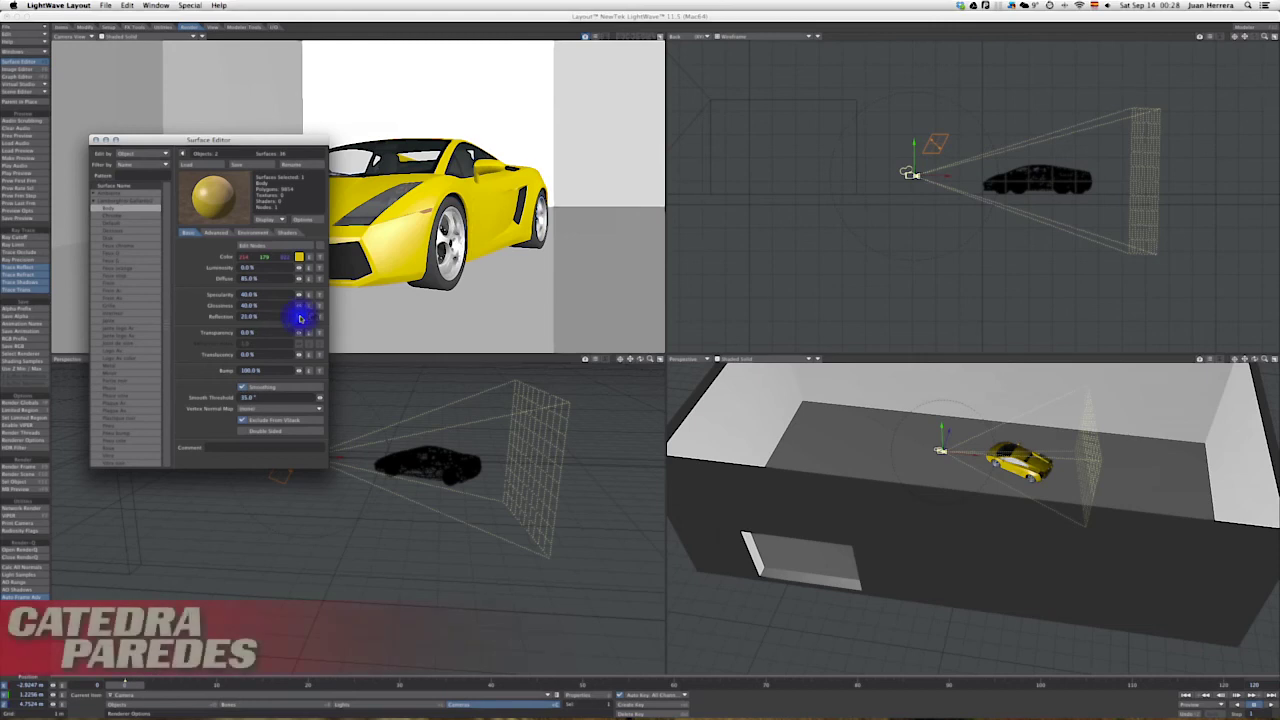
{"action": "left_click", "coordinate": [298, 304]}
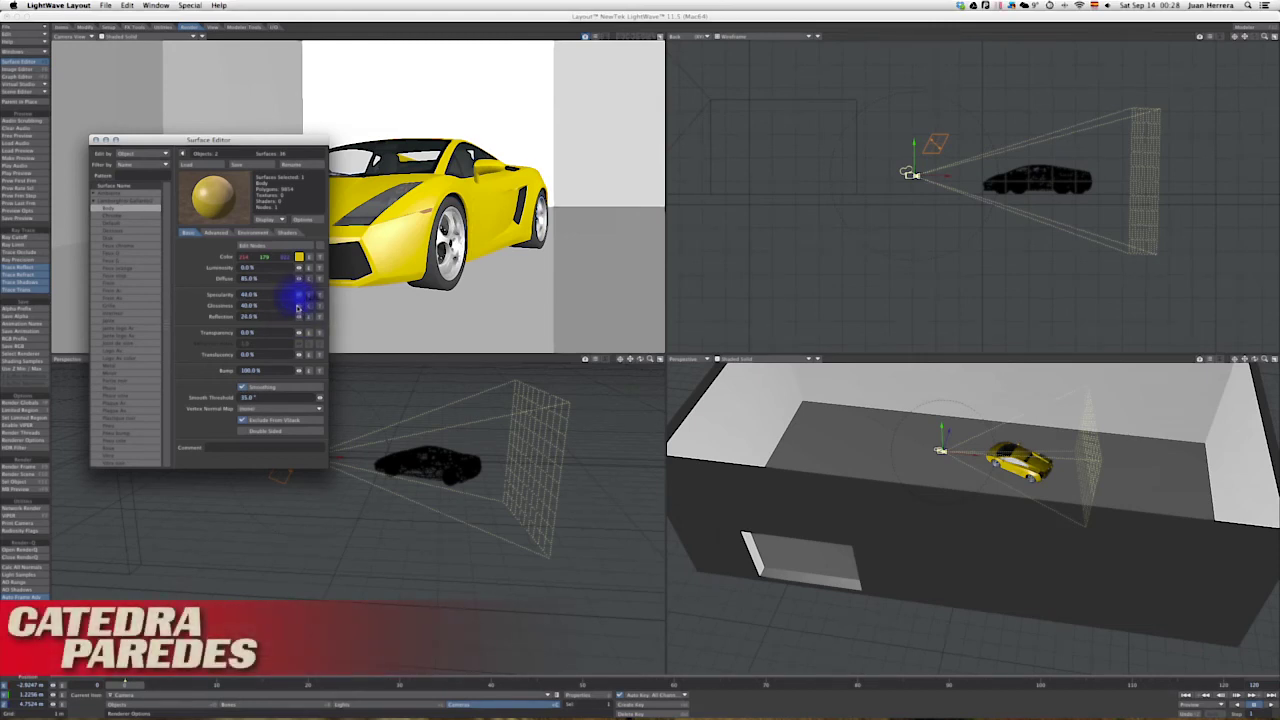
{"action": "mouse_move", "coordinate": [300, 305]}
{"action": "left_mouse_down"}
{"action": "mouse_move", "coordinate": [297, 286]}
{"action": "mouse_move", "coordinate": [303, 308]}
{"action": "left_mouse_up"}
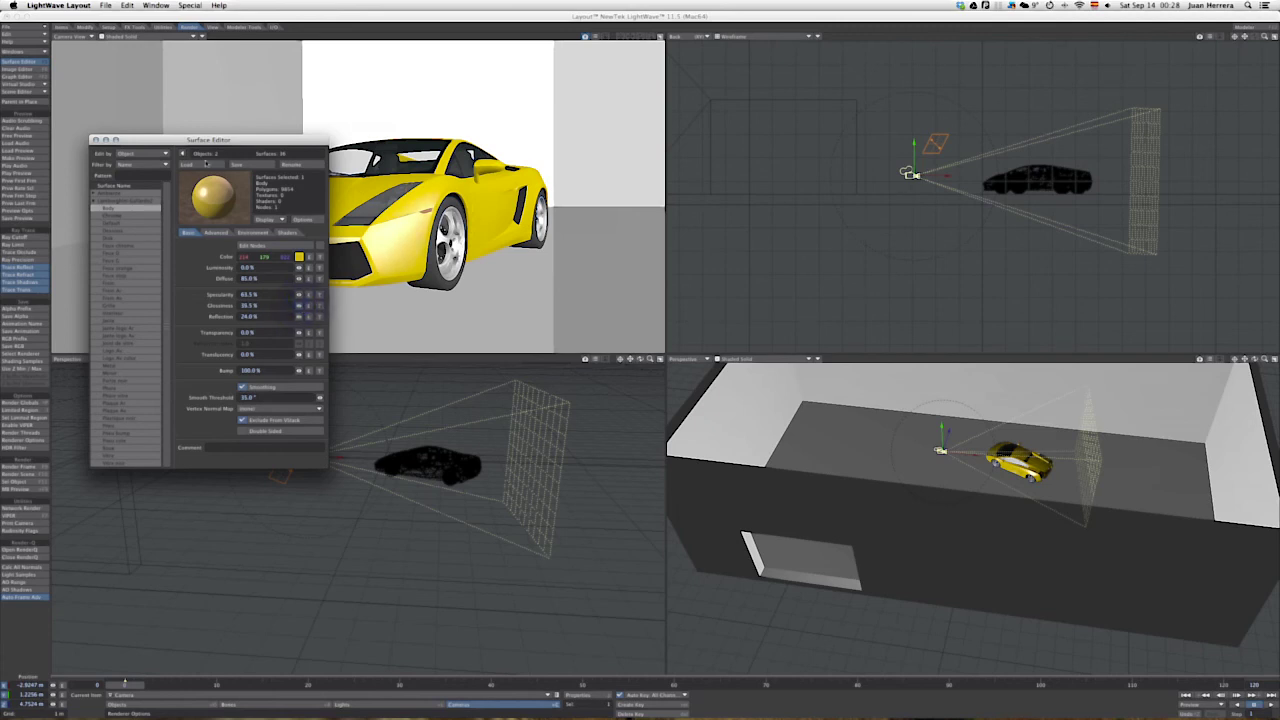
Check the images offered as reflection map in the Body surface's environment settings, keeping the map at none.
{"action": "left_click_drag", "start_coordinate": [200, 138], "coordinate": [145, 210]}
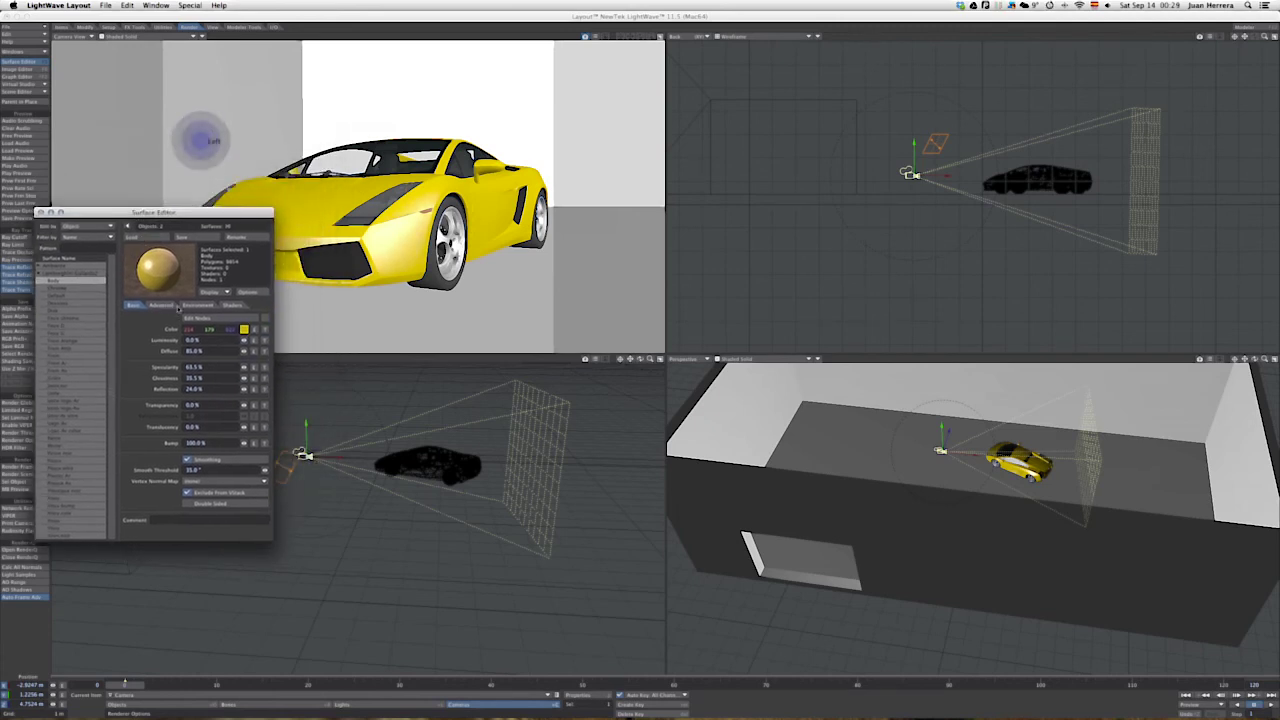
{"action": "left_click", "coordinate": [205, 306]}
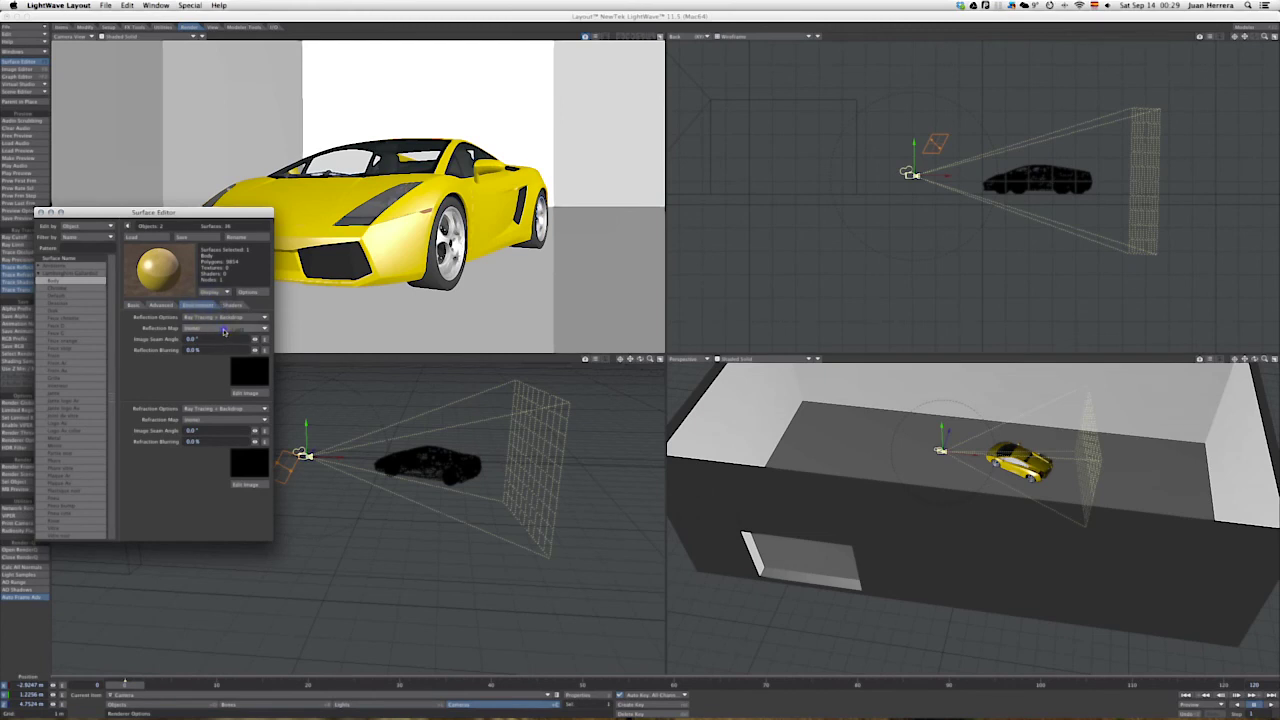
{"action": "left_click", "coordinate": [224, 331]}
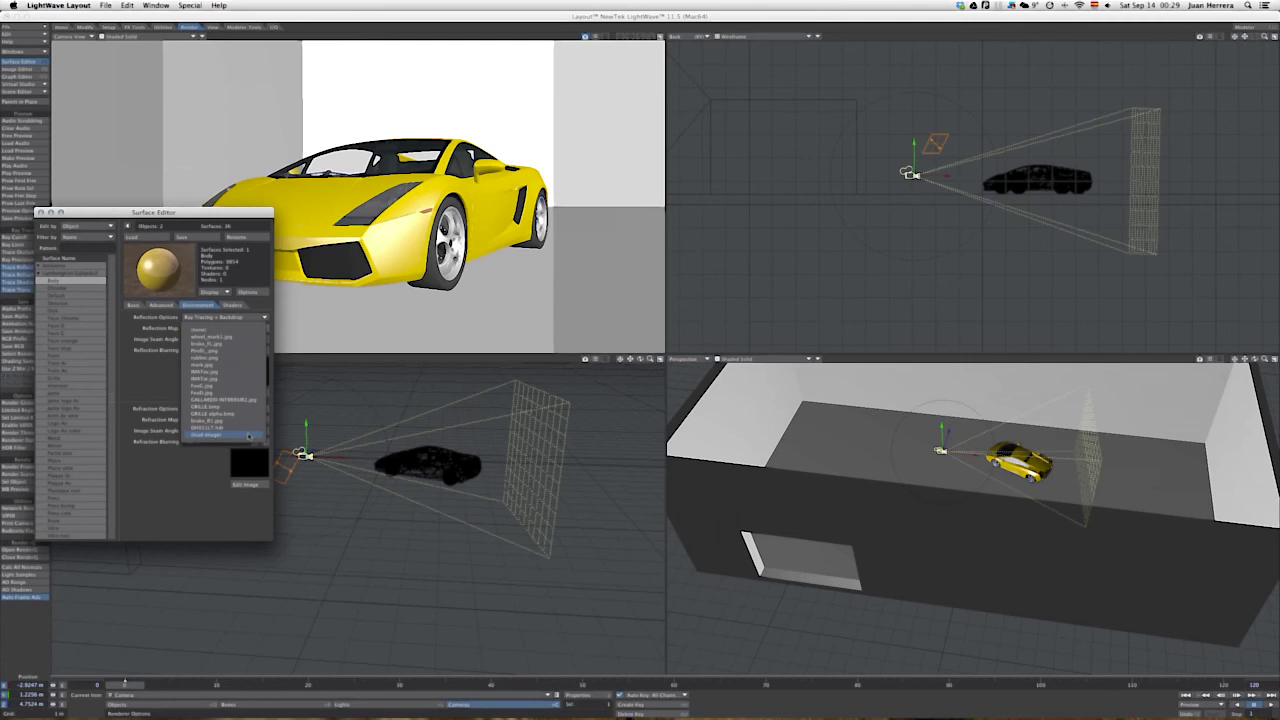
{"action": "left_click", "coordinate": [196, 329]}
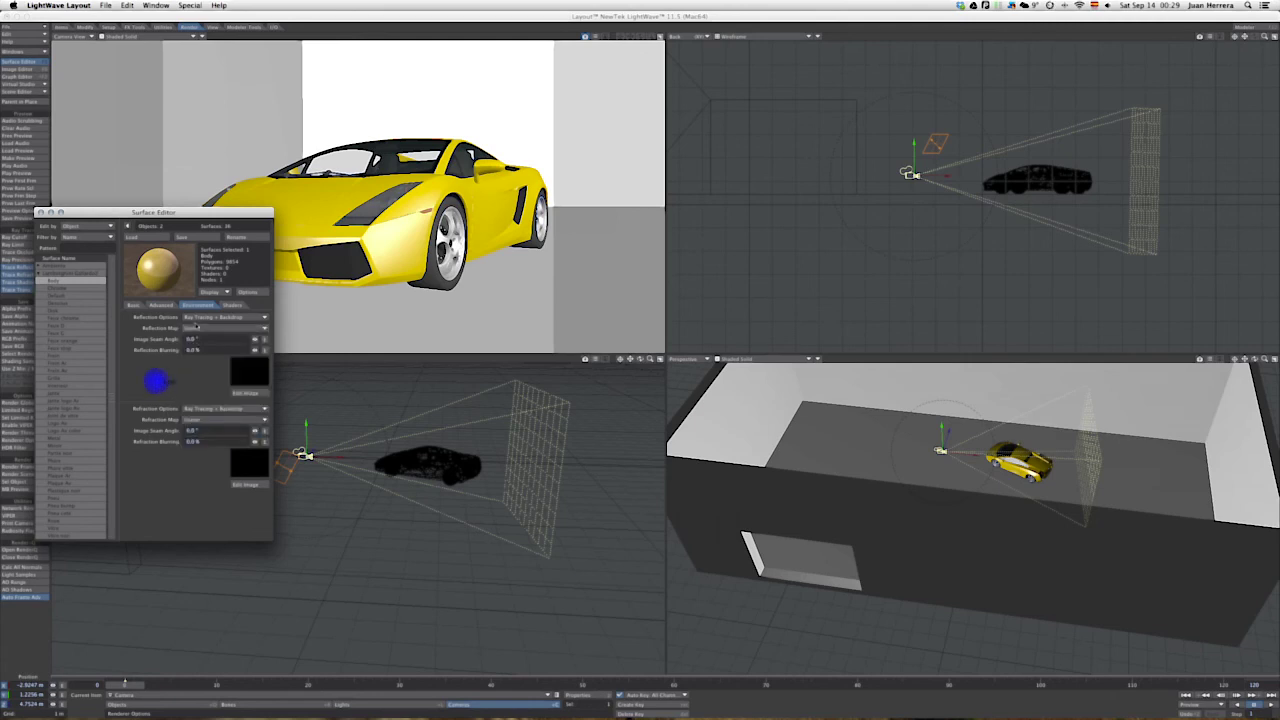
Set the Body surface's Color Highlights to about 81.5% and raise its Color Filter in the advanced settings.
{"action": "left_click", "coordinate": [160, 305]}
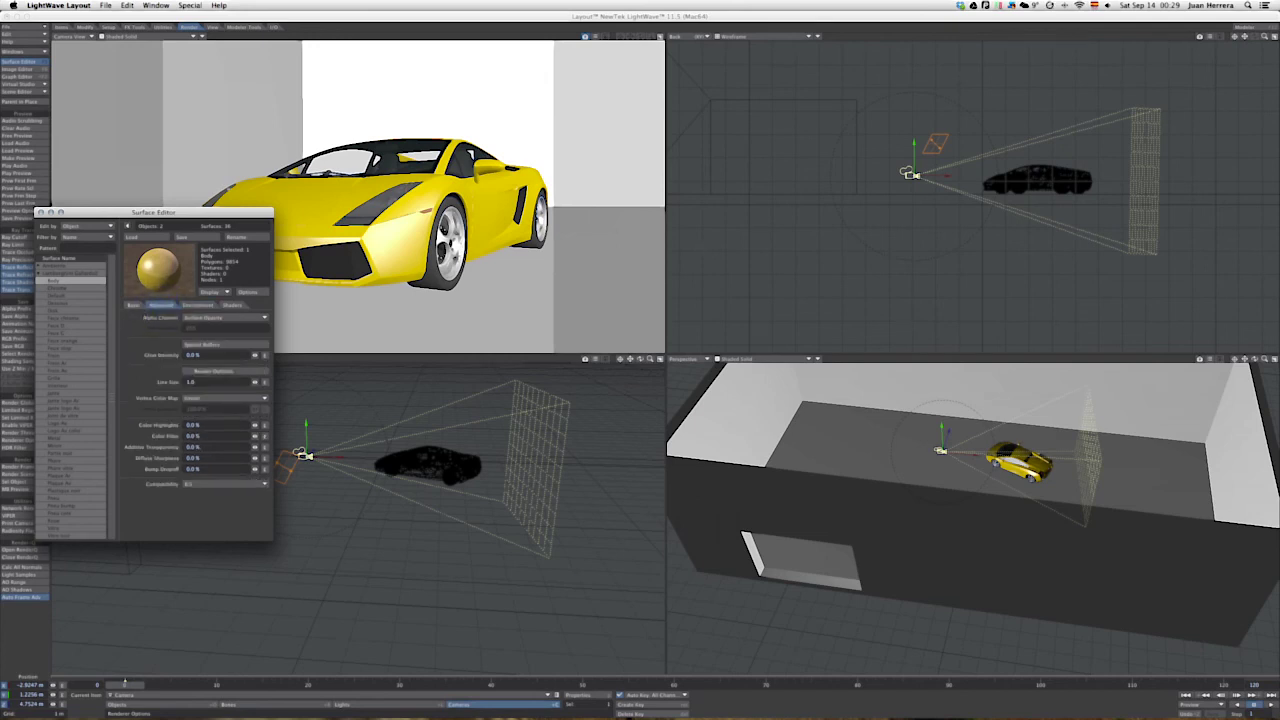
{"action": "left_click_drag", "start_coordinate": [255, 427], "coordinate": [254, 430]}
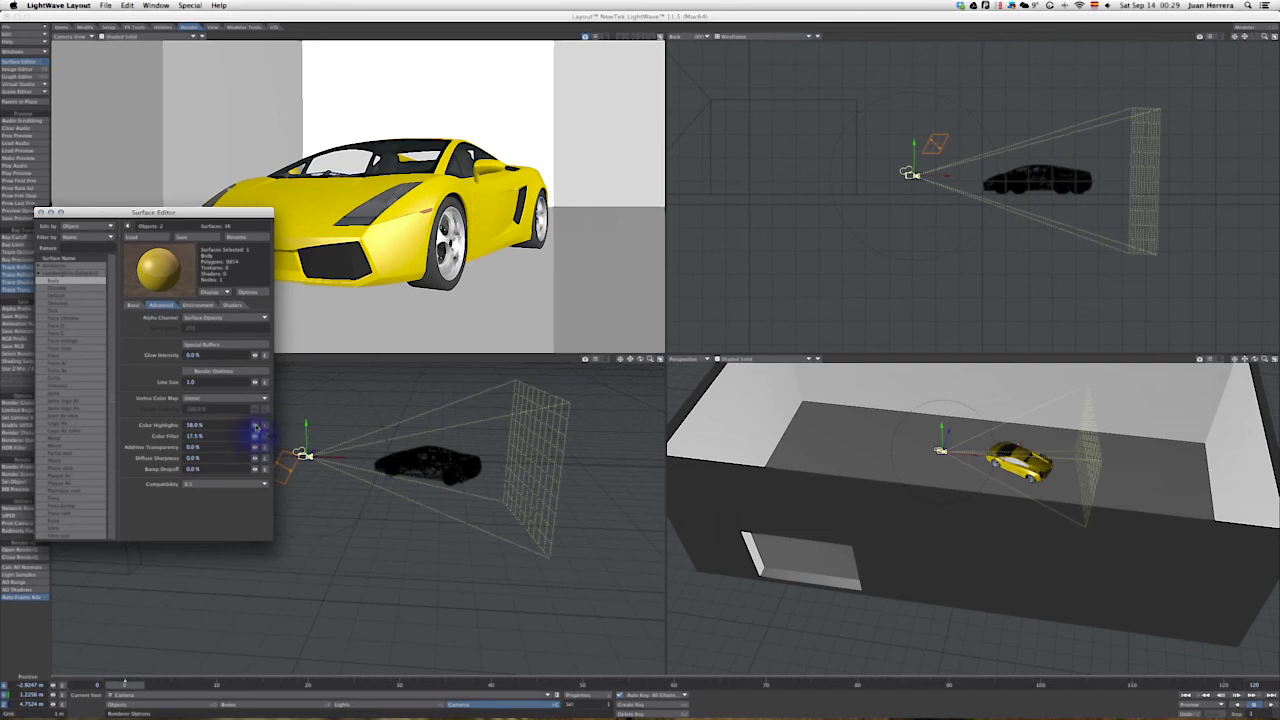
{"action": "left_click_drag", "start_coordinate": [256, 427], "coordinate": [255, 436]}
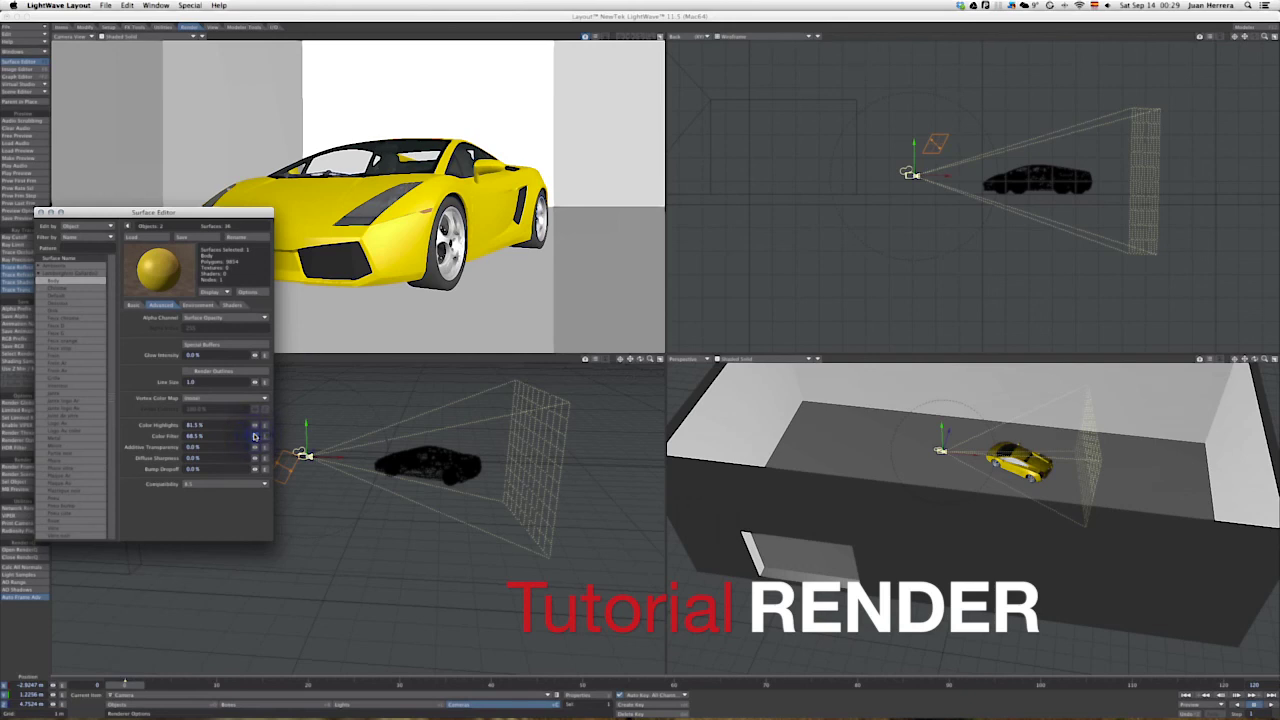
Adjust the Body surface's Diffuse Sharpness, trying values such as 50% and 15% against the preview sphere.
{"action": "left_click_drag", "start_coordinate": [255, 458], "coordinate": [256, 458]}
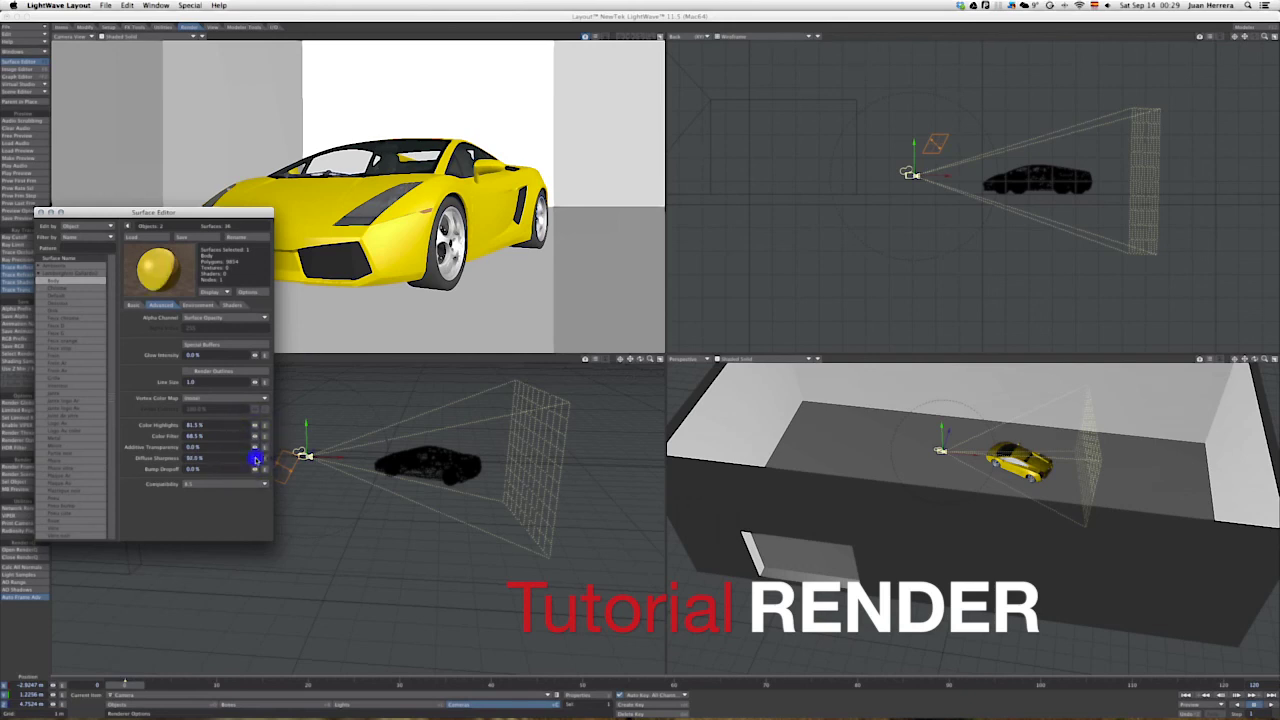
{"action": "left_click_drag", "start_coordinate": [256, 459], "coordinate": [255, 460]}
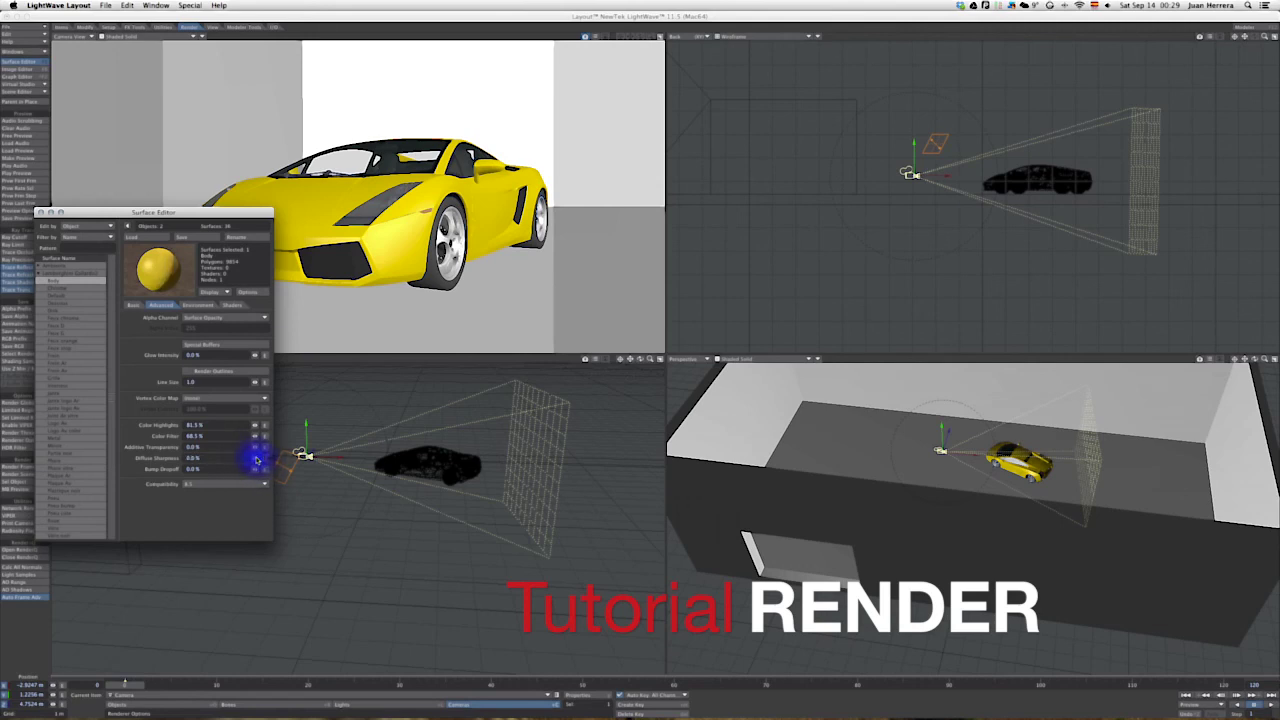
{"action": "left_click_drag", "start_coordinate": [254, 459], "coordinate": [254, 460]}
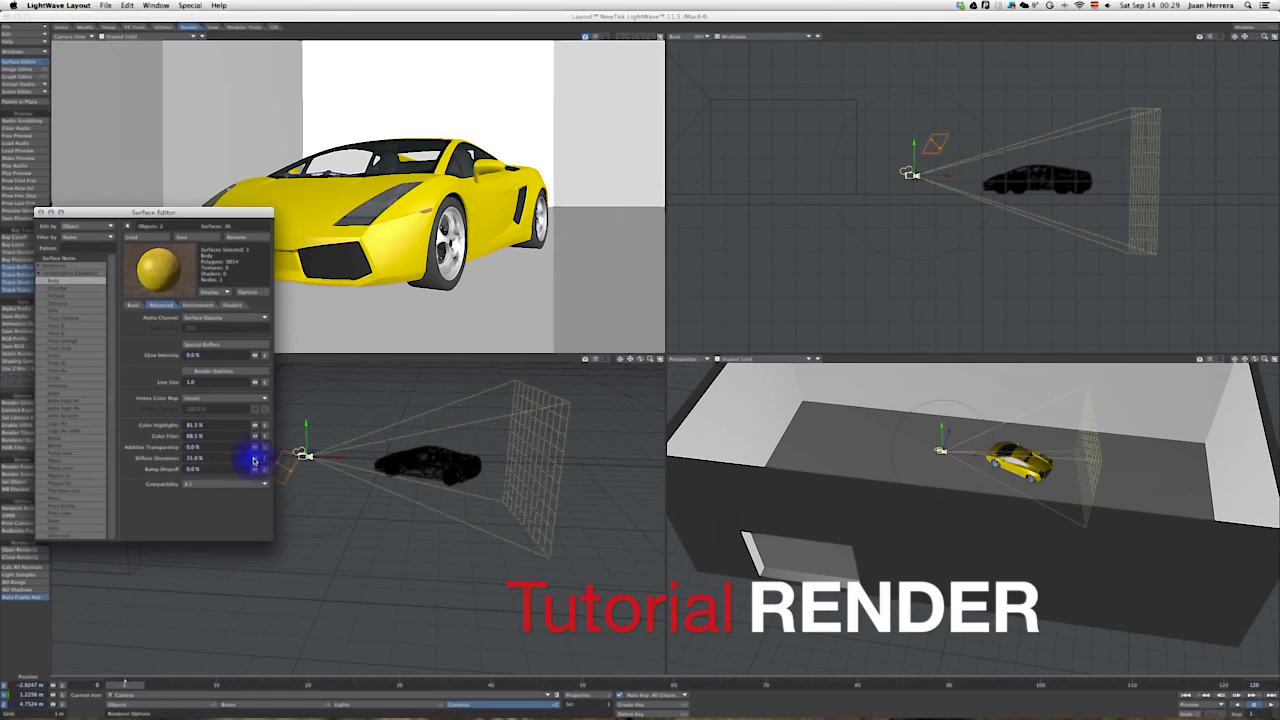
{"action": "left_click_drag", "start_coordinate": [256, 460], "coordinate": [256, 458]}
Raise the Body surface's specularity to about 68% and its reflection to about 44% in the basic settings.
{"action": "left_click", "coordinate": [135, 307]}
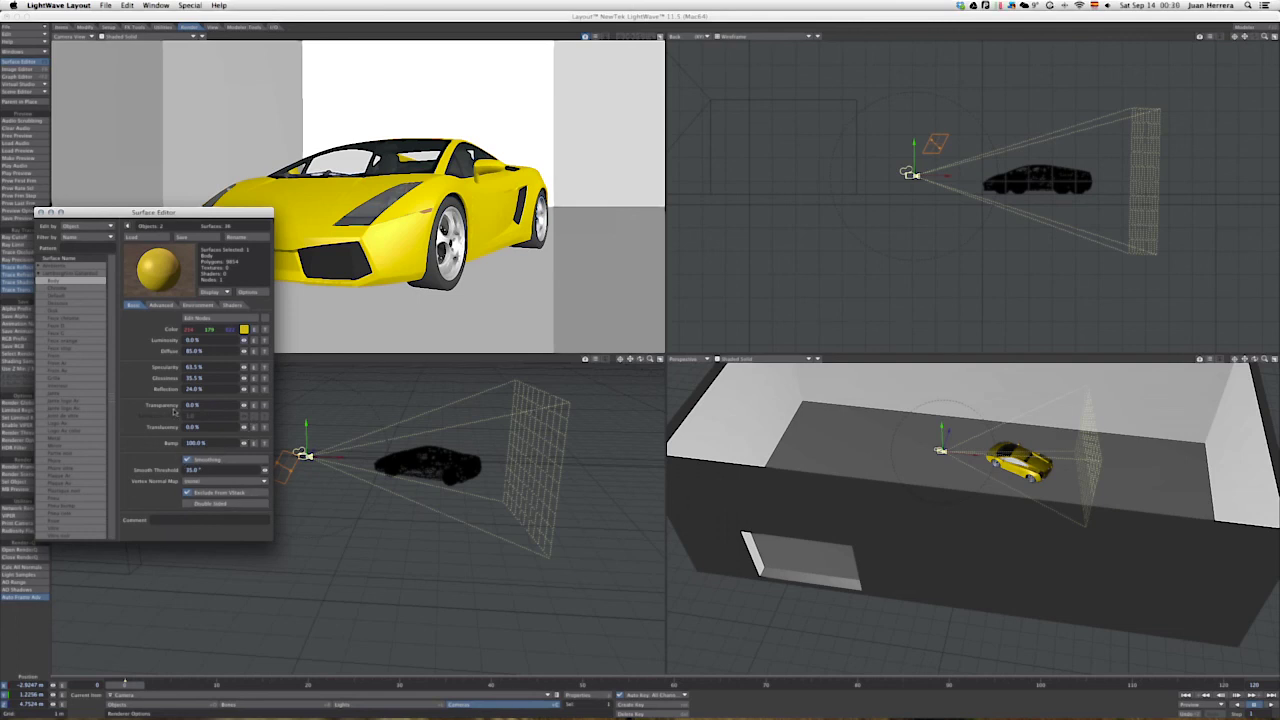
{"action": "mouse_move", "coordinate": [244, 369]}
{"action": "left_mouse_down"}
{"action": "mouse_move", "coordinate": [249, 360]}
{"action": "mouse_move", "coordinate": [245, 390]}
{"action": "left_mouse_up"}
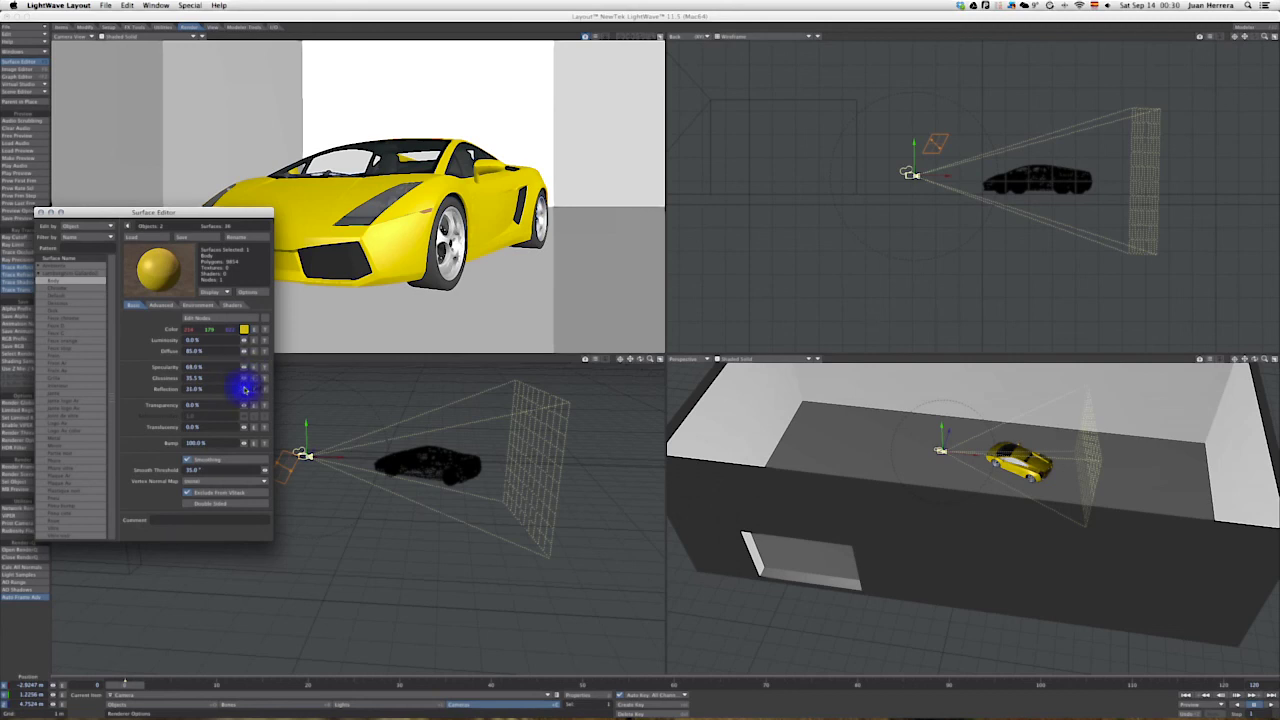
{"action": "left_click_drag", "start_coordinate": [243, 390], "coordinate": [249, 376]}
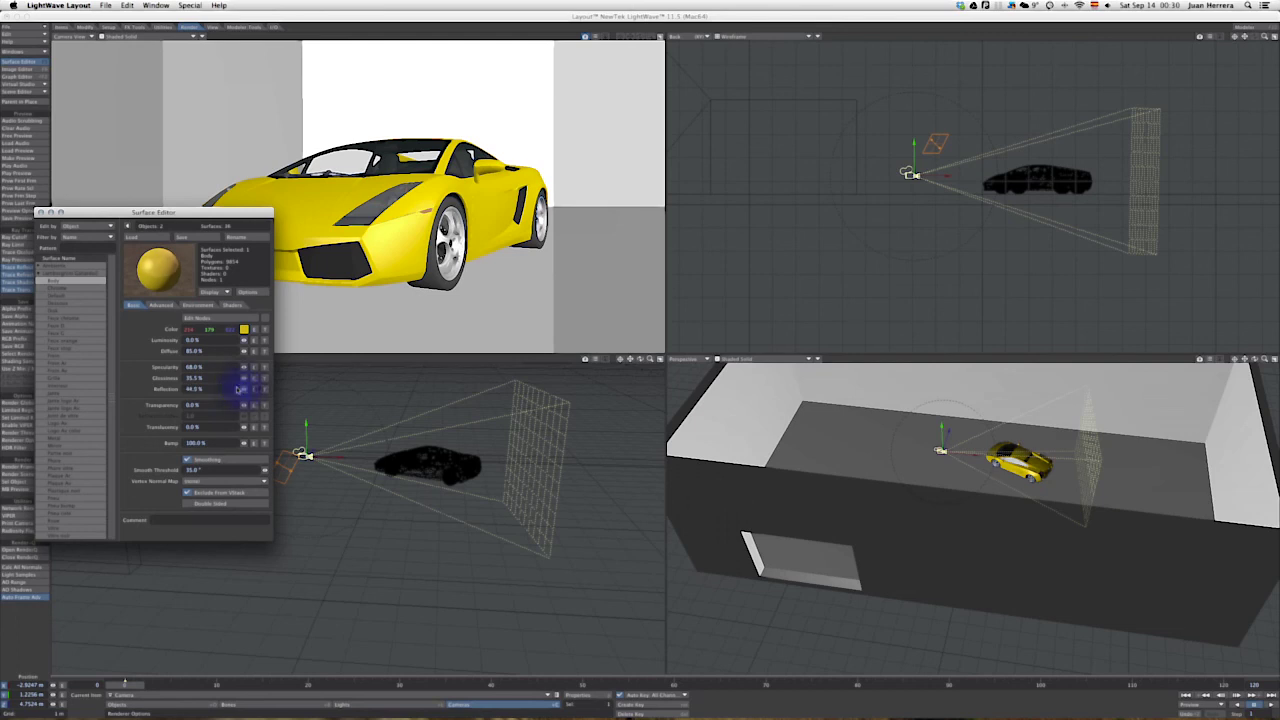
Close the Surface Editor, render the current frame and dismiss the render status when it completes.
{"action": "left_click", "coordinate": [39, 213]}
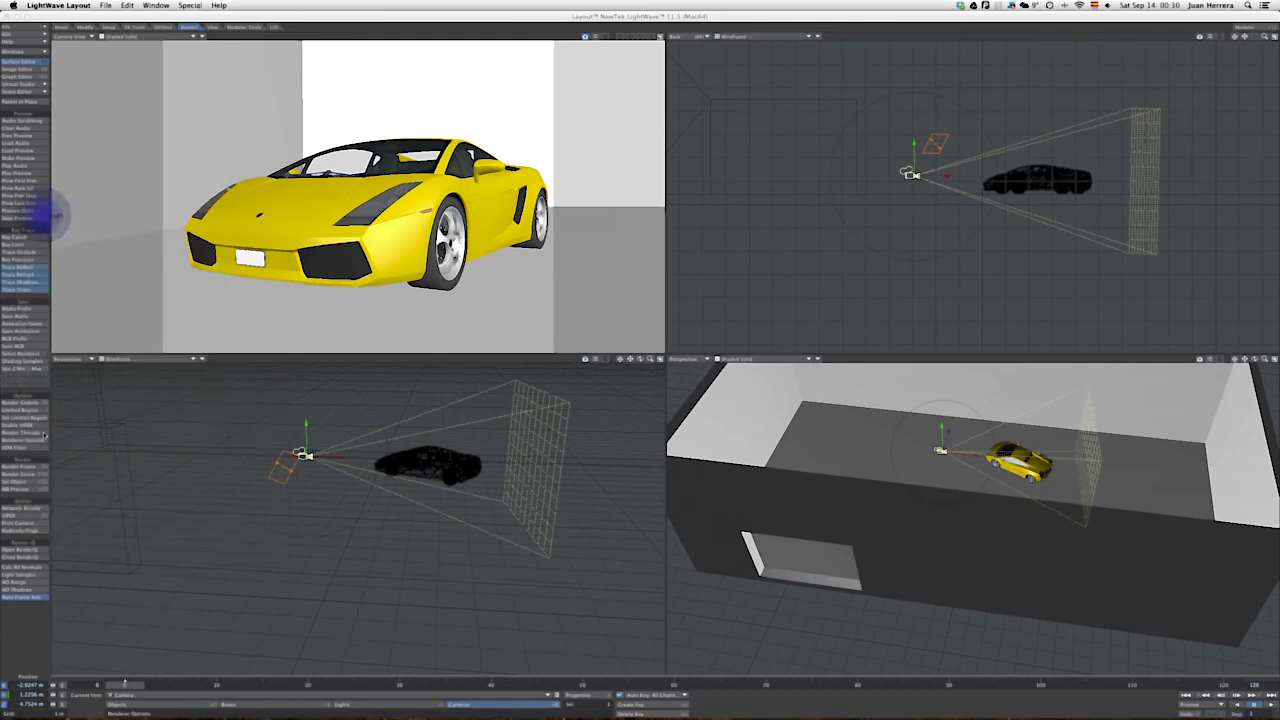
{"action": "left_click", "coordinate": [38, 467]}
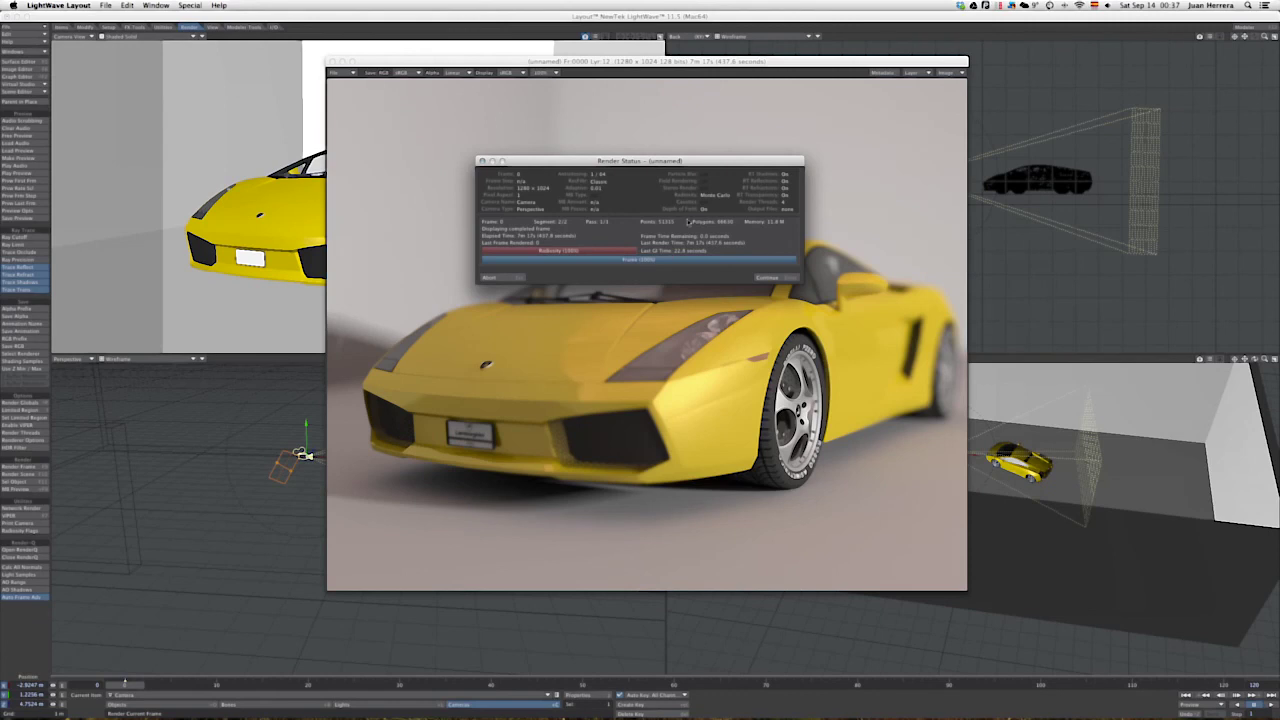
{"action": "left_click", "coordinate": [507, 278]}
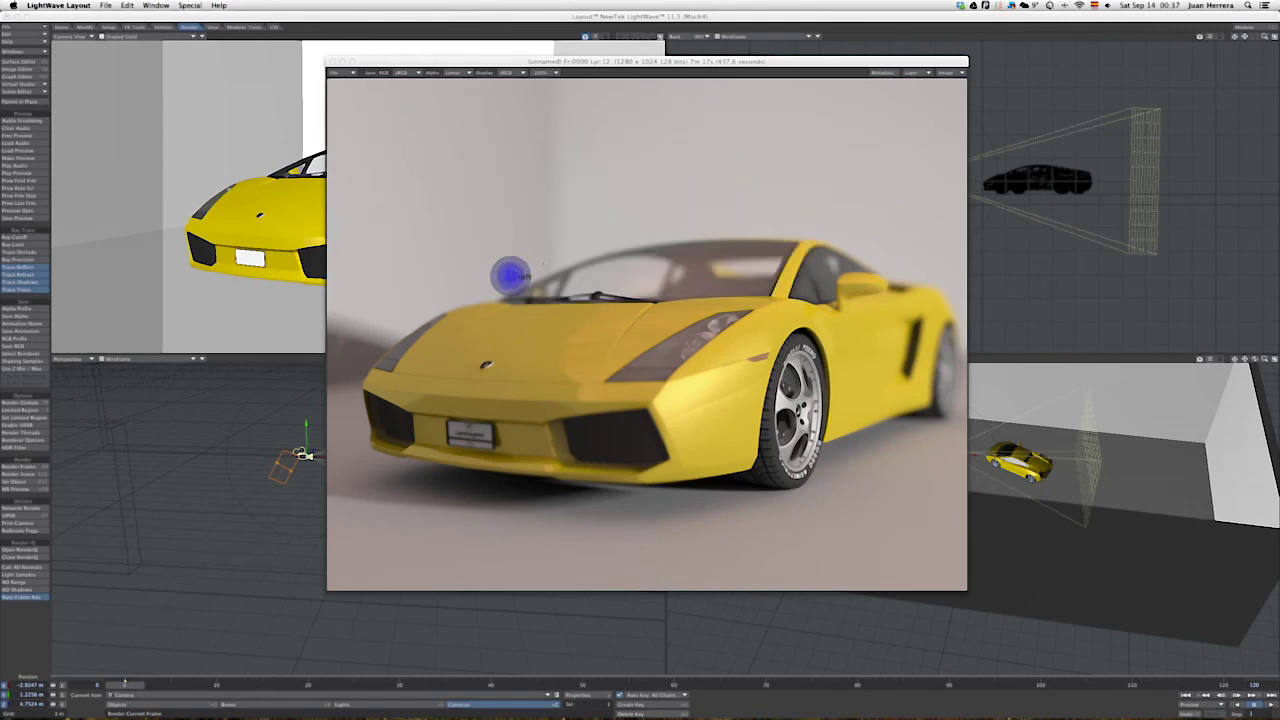
Compare the new render with the previous one using the image viewer's render layers.
{"action": "left_click", "coordinate": [950, 74]}
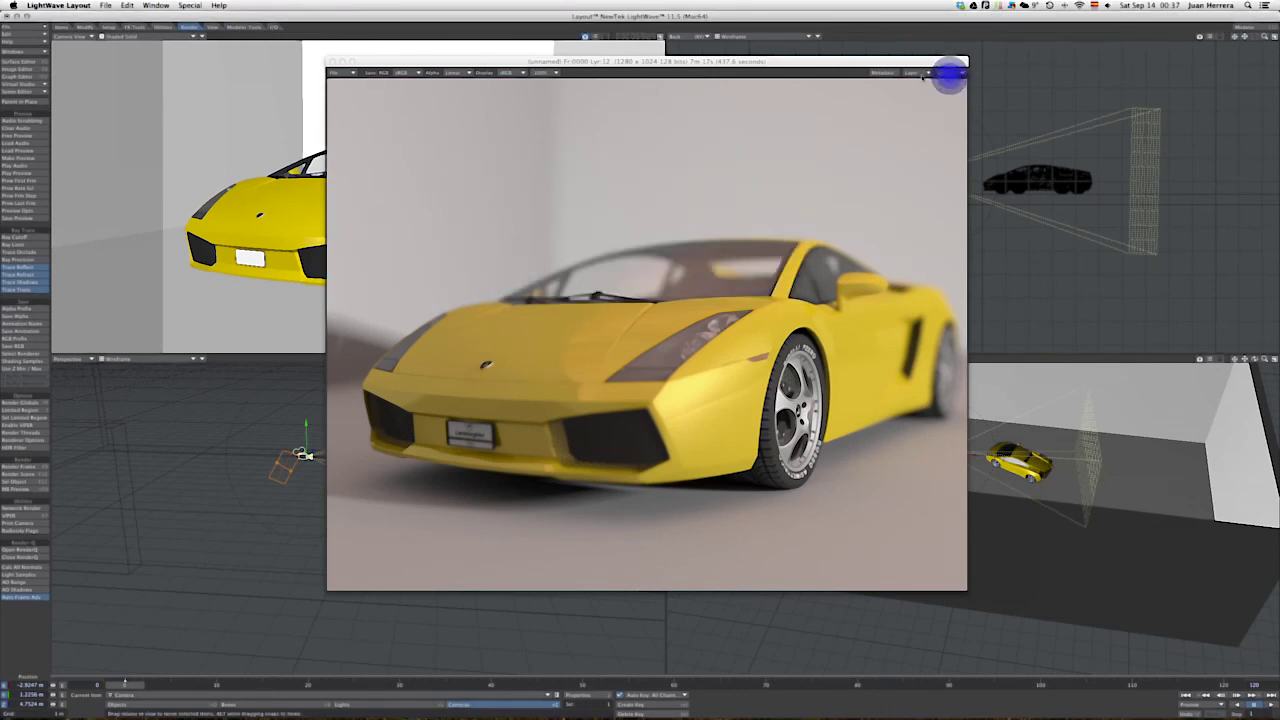
{"action": "left_click", "coordinate": [914, 72]}
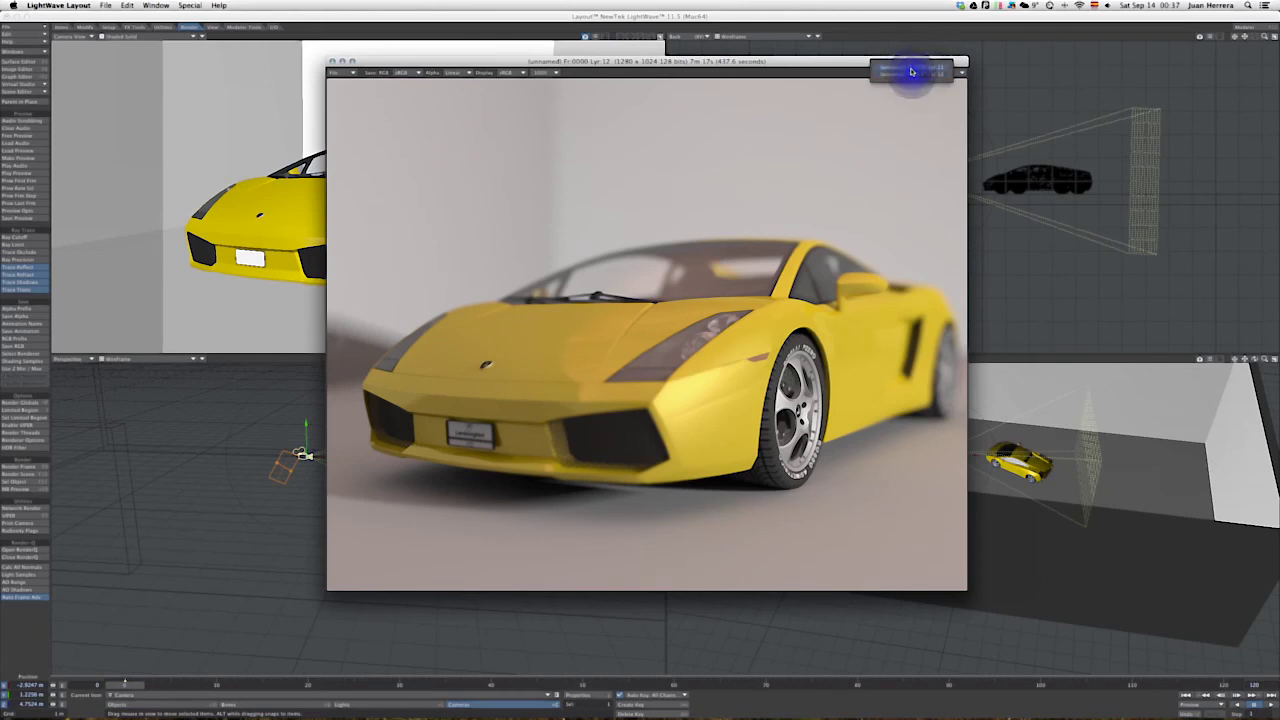
{"action": "left_click", "coordinate": [912, 73]}
{"action": "left_click", "coordinate": [913, 74]}
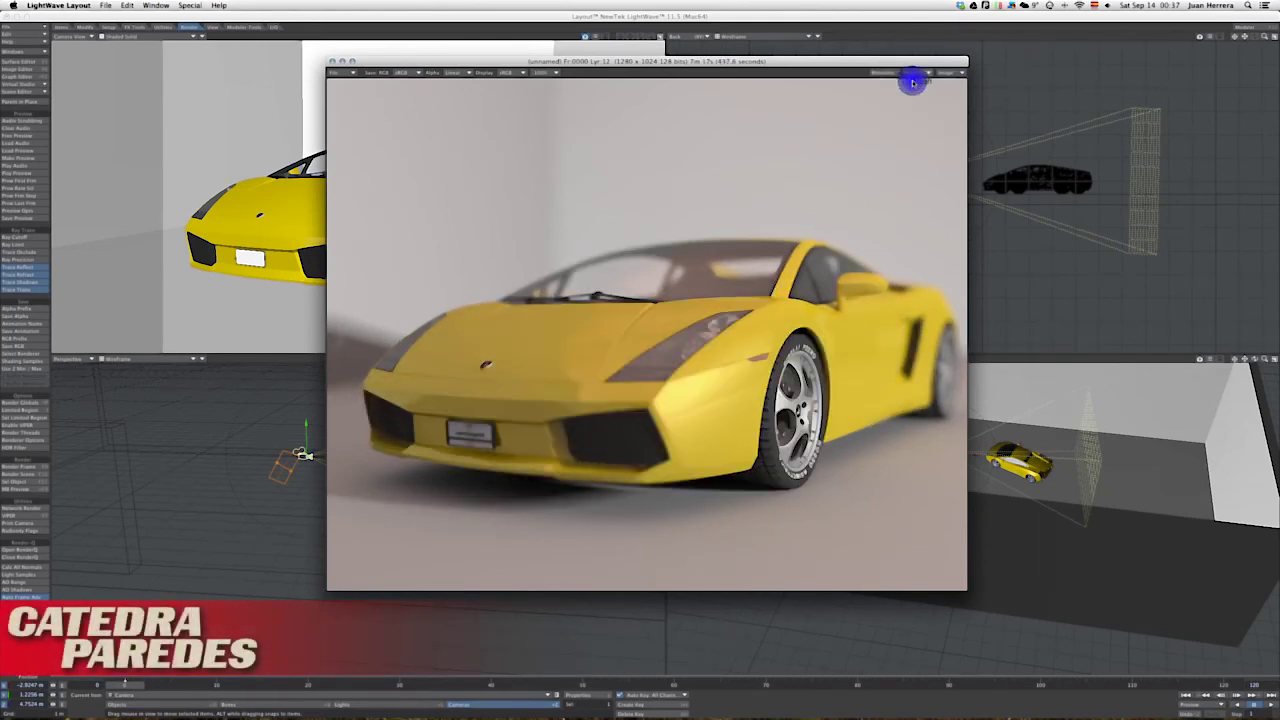